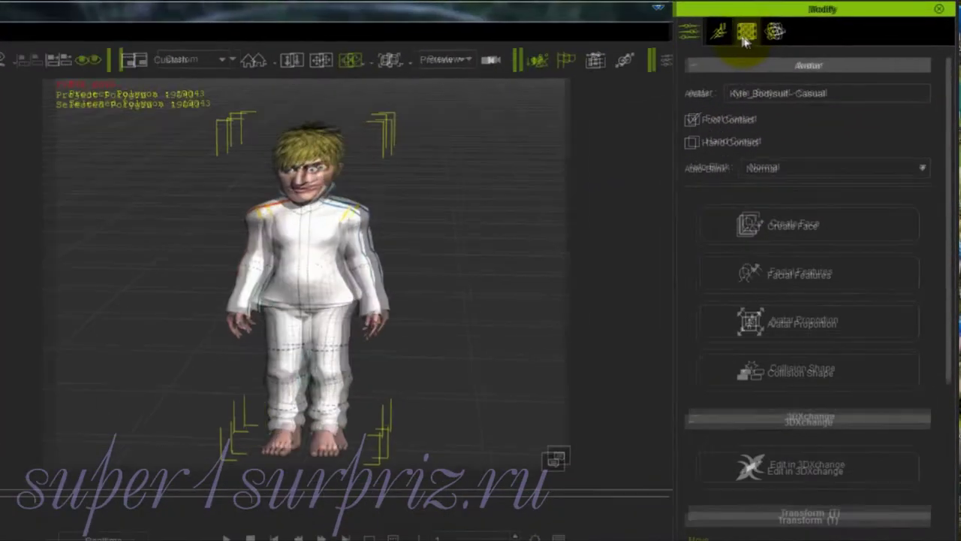
Select the avatar's RL_Upper material and open its Diffuse texture in Photoshop for editing.
{"action": "left_click", "coordinate": [811, 21]}
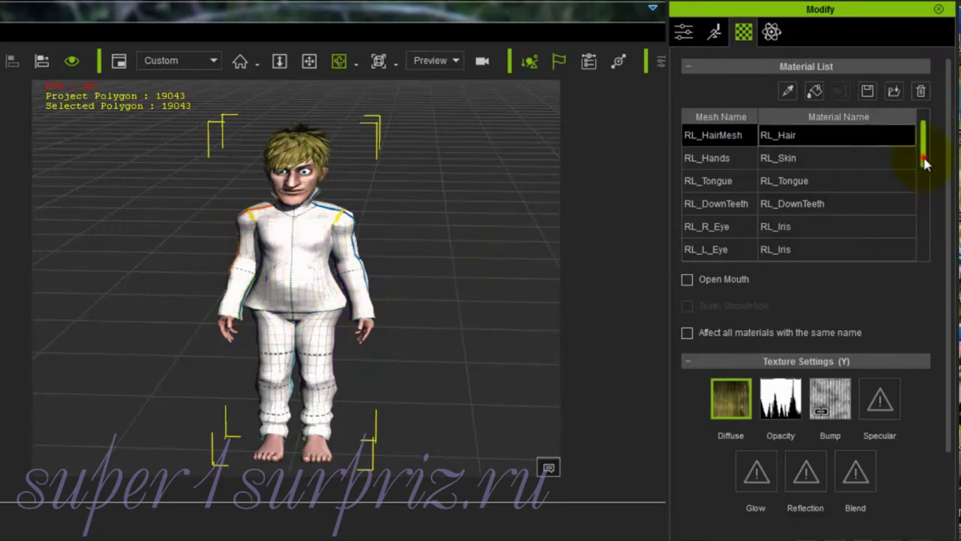
{"action": "left_click_drag", "start_coordinate": [924, 163], "coordinate": [923, 253]}
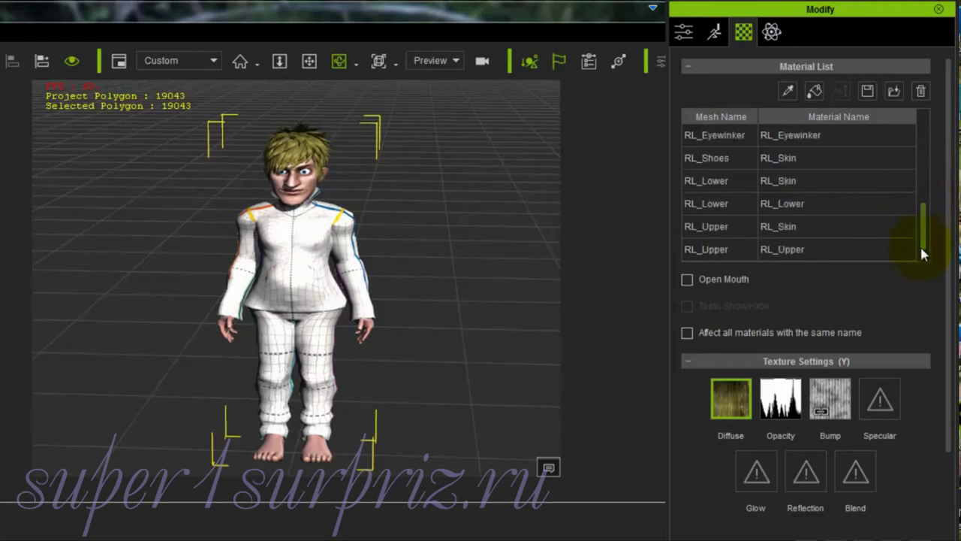
{"action": "left_click", "coordinate": [797, 224]}
{"action": "left_click", "coordinate": [769, 248]}
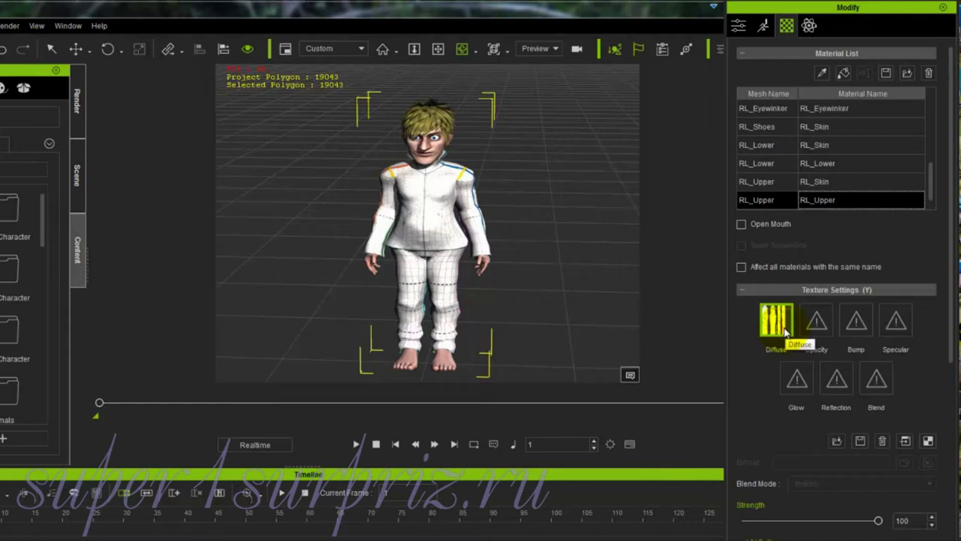
{"action": "left_click", "coordinate": [906, 441]}
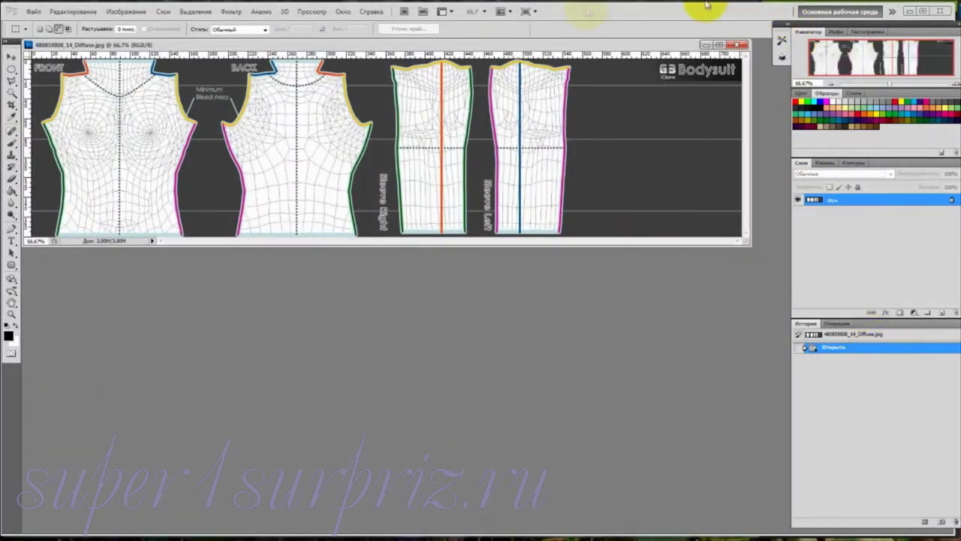
Convert the texture's background into a regular layer with the default name, and enlarge the document window.
{"action": "left_click_drag", "start_coordinate": [489, 47], "coordinate": [493, 106]}
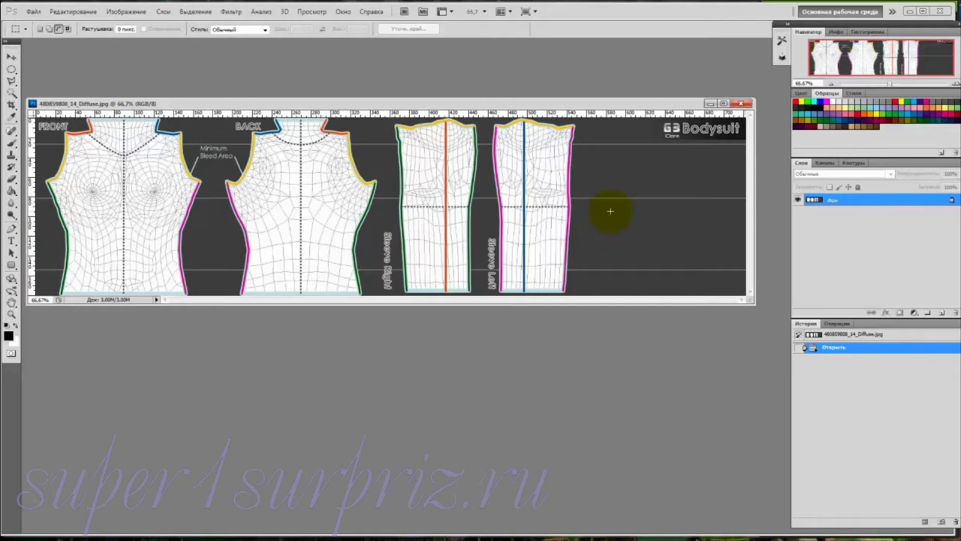
{"action": "double_click", "coordinate": [886, 201]}
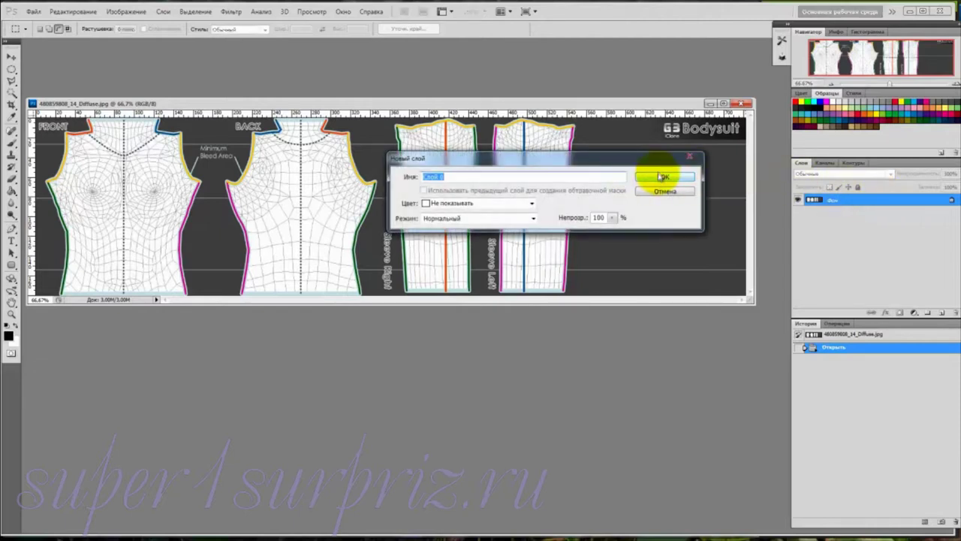
{"action": "left_click", "coordinate": [662, 177]}
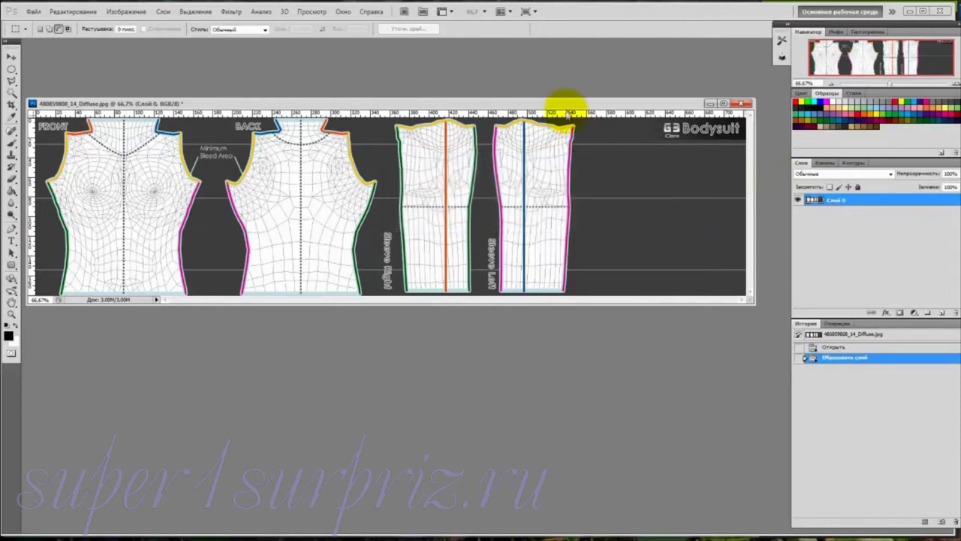
{"action": "left_click_drag", "start_coordinate": [564, 104], "coordinate": [579, 121]}
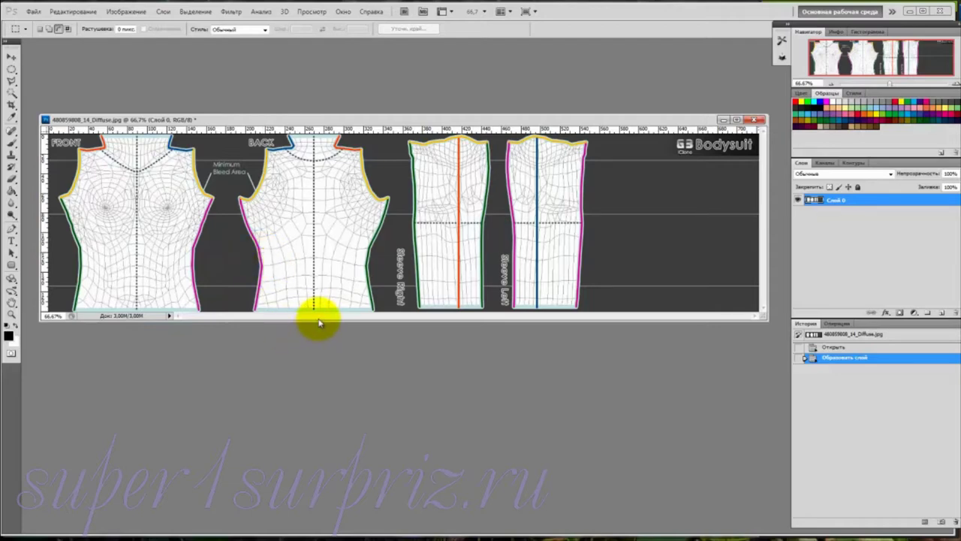
{"action": "left_click_drag", "start_coordinate": [322, 322], "coordinate": [214, 456]}
{"action": "scroll", "coordinate": [359, 451], "scroll_direction": "up", "scroll_amount": 5, "text": "alt"}
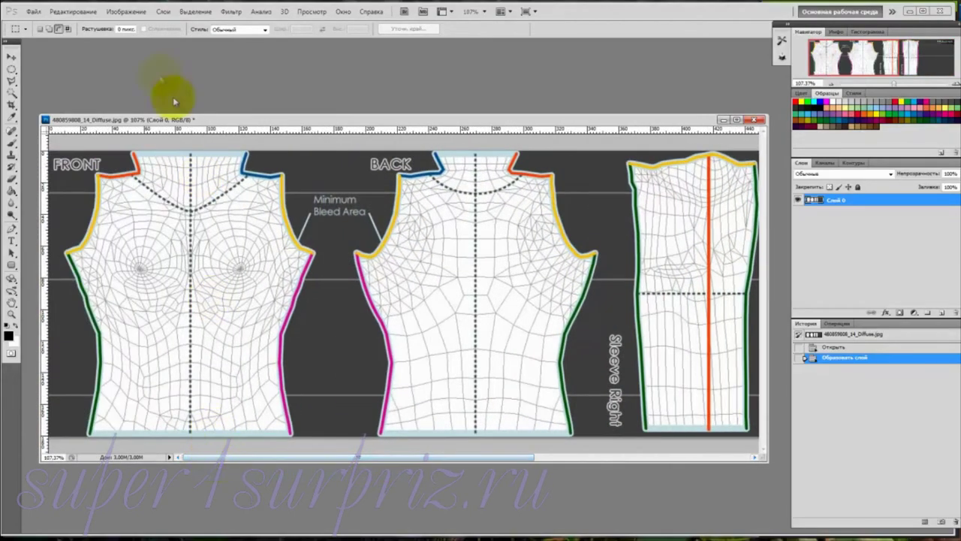
Select the FRONT bodysuit piece with the Quick Selection tool in add-to-selection mode.
{"action": "left_click", "coordinate": [15, 94]}
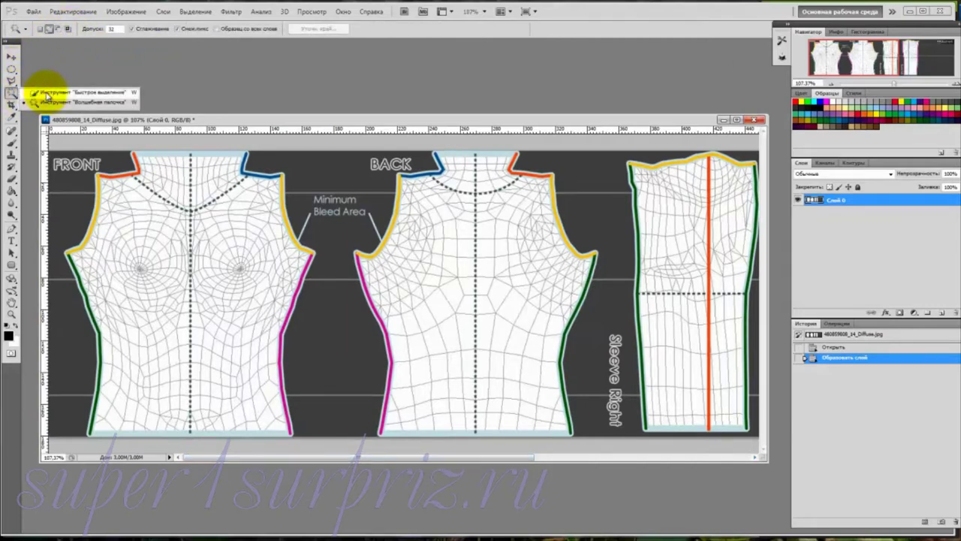
{"action": "left_click", "coordinate": [47, 96]}
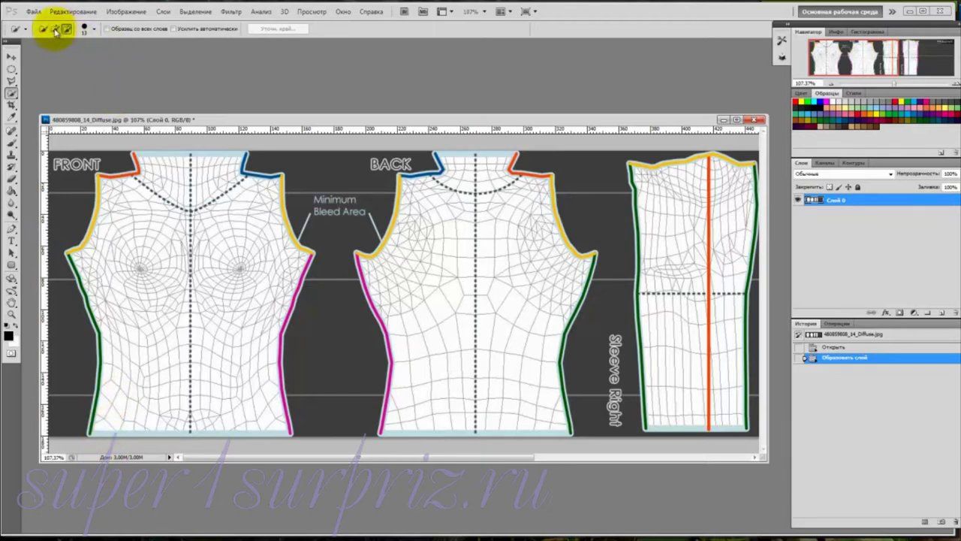
{"action": "left_click", "coordinate": [54, 30]}
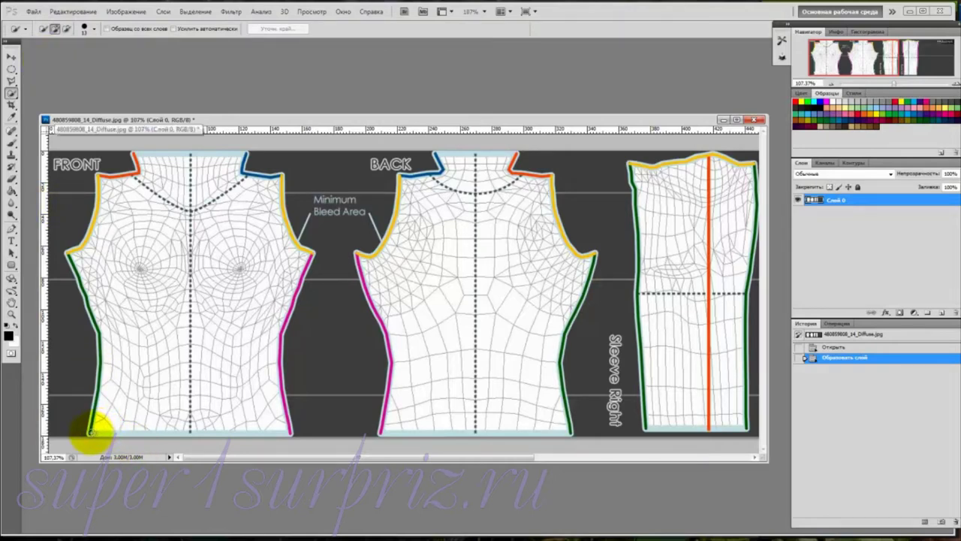
{"action": "left_click_drag", "start_coordinate": [90, 431], "coordinate": [109, 374]}
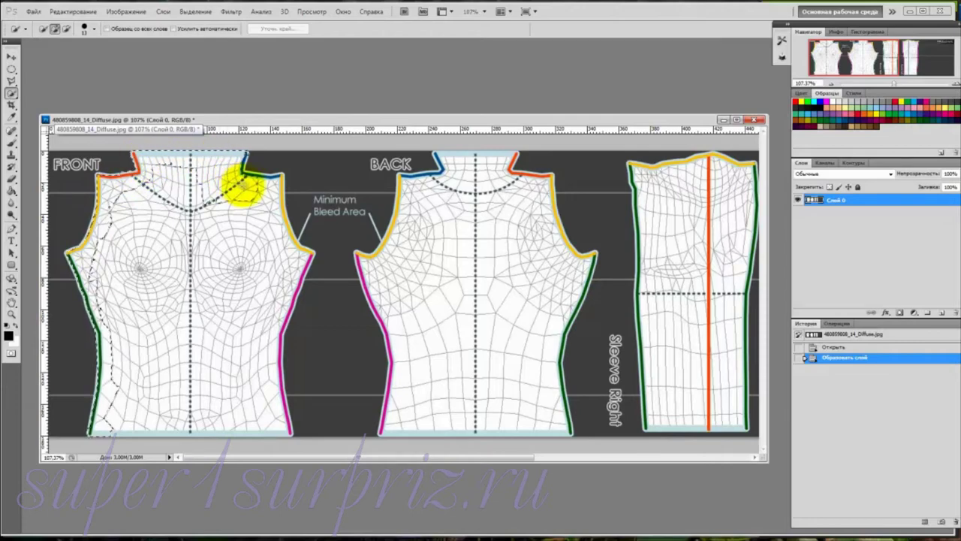
{"action": "mouse_move", "coordinate": [242, 181]}
{"action": "left_mouse_down"}
{"action": "mouse_move", "coordinate": [260, 178]}
{"action": "mouse_move", "coordinate": [291, 257]}
{"action": "mouse_move", "coordinate": [271, 308]}
{"action": "mouse_move", "coordinate": [265, 413]}
{"action": "mouse_move", "coordinate": [239, 427]}
{"action": "mouse_move", "coordinate": [156, 417]}
{"action": "left_mouse_up"}
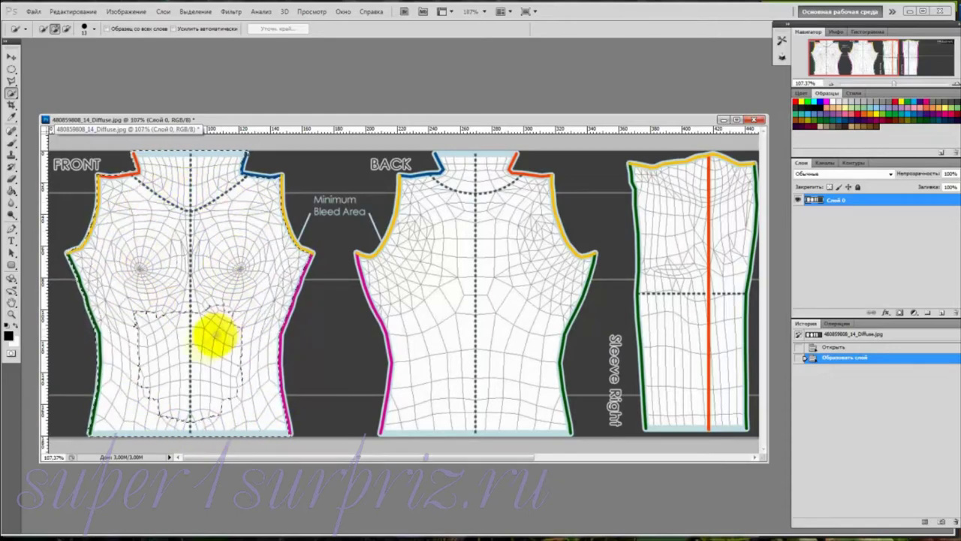
{"action": "left_click_drag", "start_coordinate": [195, 392], "coordinate": [204, 392]}
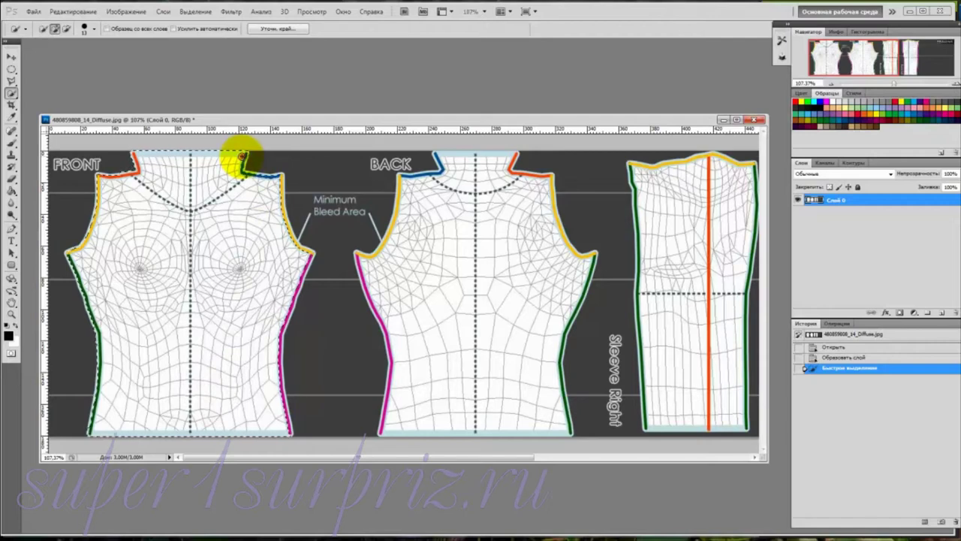
Extend the quick selection to the FRONT piece's outline along the collar, armholes and sides.
{"action": "mouse_move", "coordinate": [241, 156]}
{"action": "left_mouse_down"}
{"action": "mouse_move", "coordinate": [239, 167]}
{"action": "mouse_move", "coordinate": [272, 182]}
{"action": "mouse_move", "coordinate": [288, 238]}
{"action": "left_mouse_up"}
{"action": "left_click", "coordinate": [290, 238]}
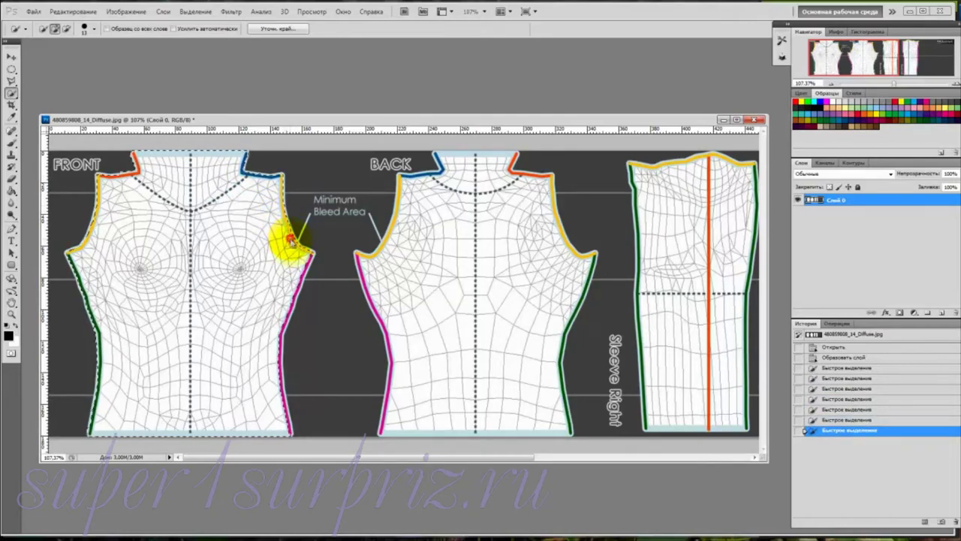
{"action": "mouse_move", "coordinate": [305, 254]}
{"action": "left_mouse_down"}
{"action": "mouse_move", "coordinate": [282, 299]}
{"action": "mouse_move", "coordinate": [297, 286]}
{"action": "mouse_move", "coordinate": [270, 337]}
{"action": "left_mouse_up"}
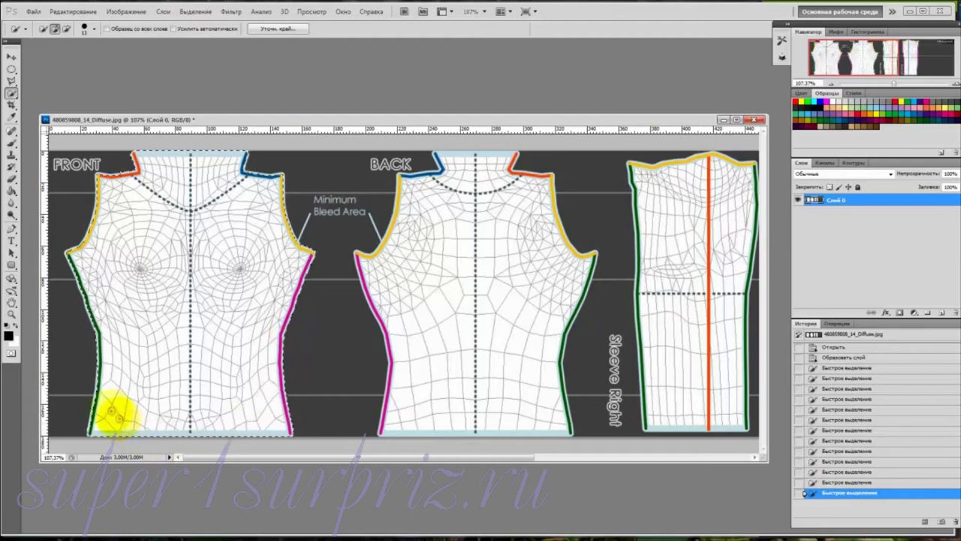
{"action": "left_click_drag", "start_coordinate": [95, 411], "coordinate": [99, 365]}
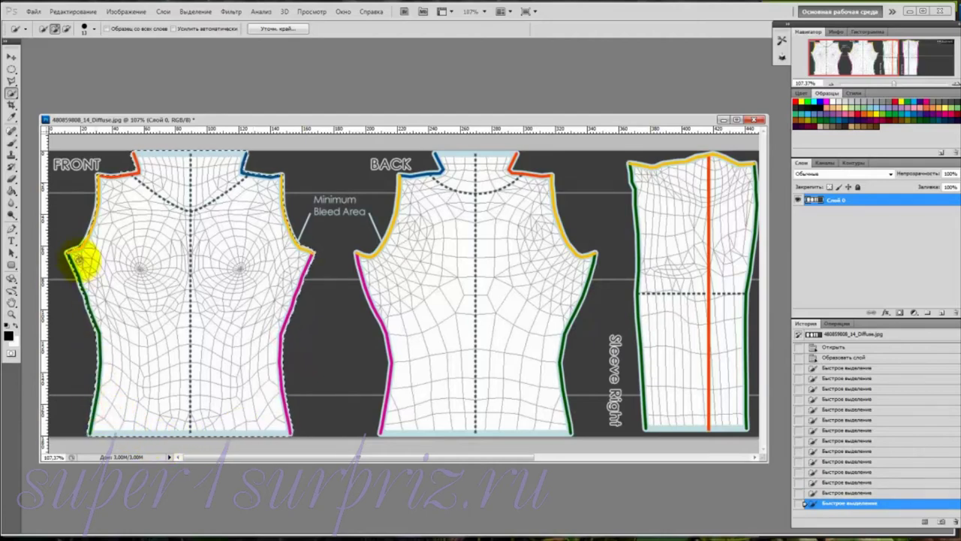
{"action": "left_click", "coordinate": [68, 253]}
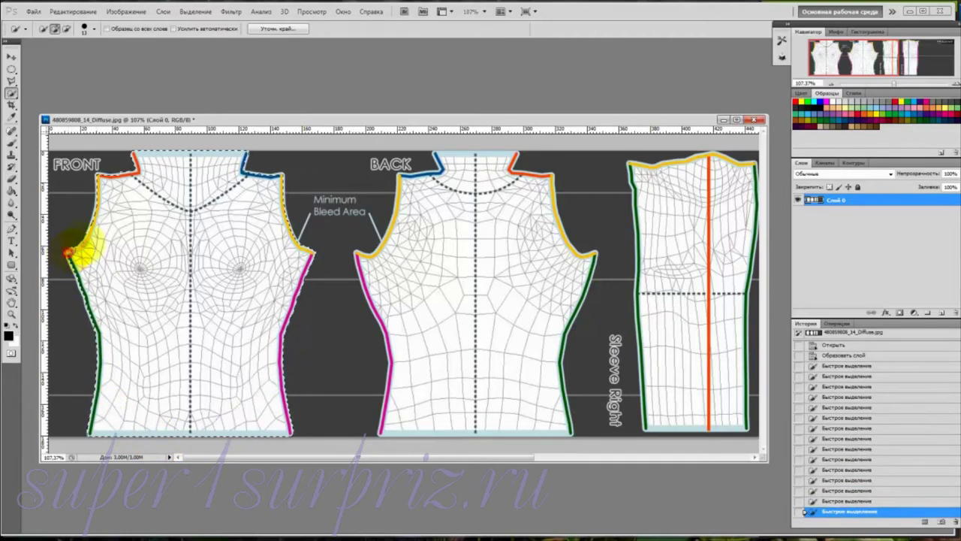
{"action": "left_click", "coordinate": [97, 199]}
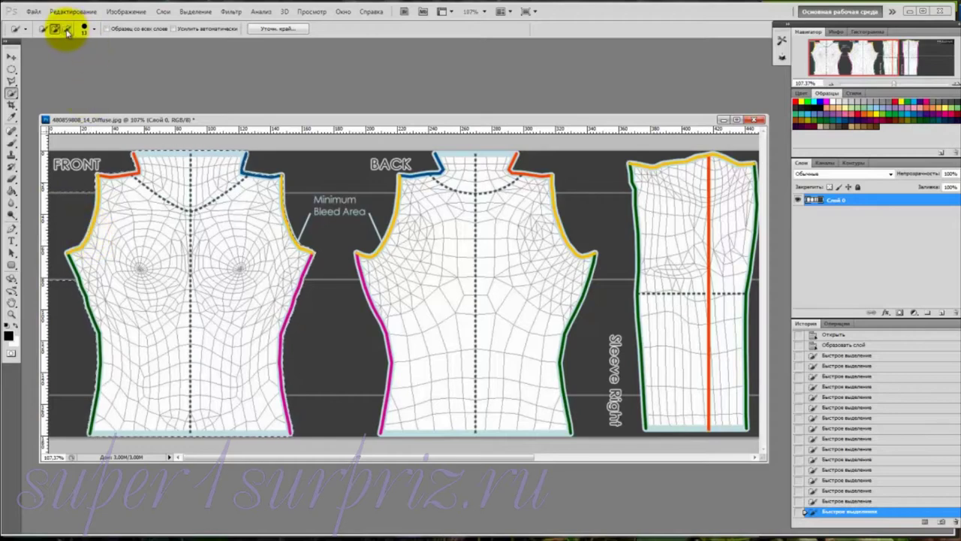
Subtract the dark background beside the FRONT piece from the quick selection.
{"action": "left_click", "coordinate": [66, 29]}
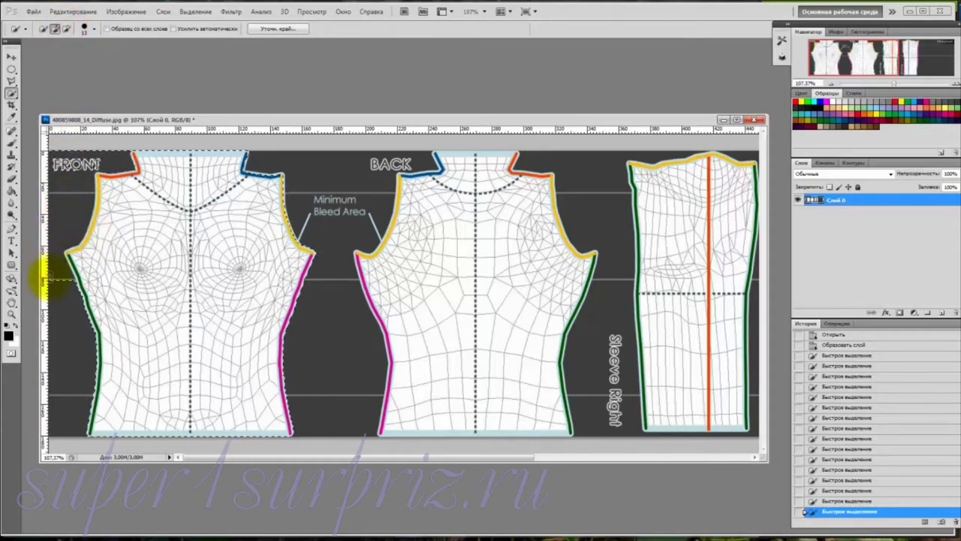
{"action": "left_click", "coordinate": [46, 275]}
{"action": "left_click", "coordinate": [66, 28]}
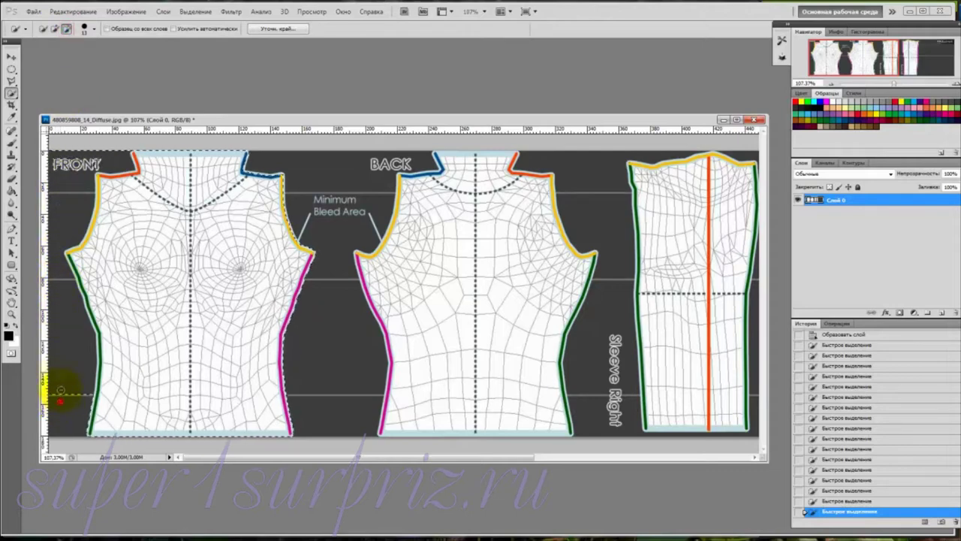
{"action": "mouse_move", "coordinate": [42, 239]}
{"action": "left_mouse_down"}
{"action": "mouse_move", "coordinate": [82, 181]}
{"action": "mouse_move", "coordinate": [66, 161]}
{"action": "left_mouse_up"}
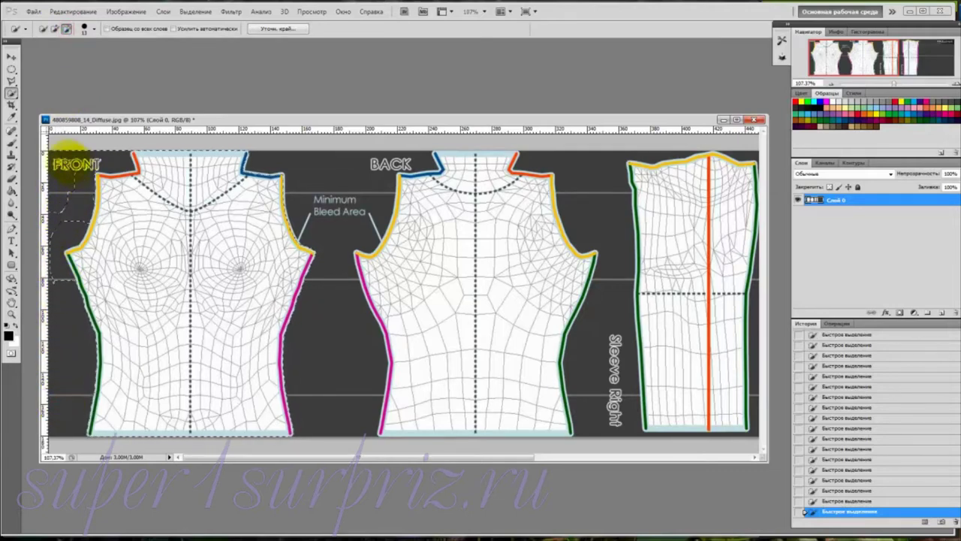
Add a new layer and fill the selected front, back and sleeve pieces with green using the Paint Bucket.
{"action": "left_click", "coordinate": [316, 460]}
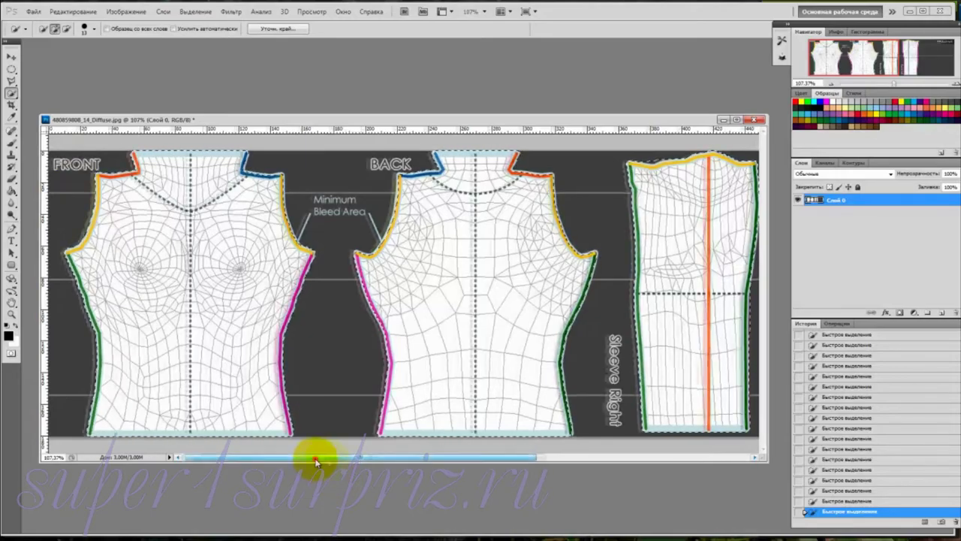
{"action": "left_click_drag", "start_coordinate": [316, 461], "coordinate": [365, 447]}
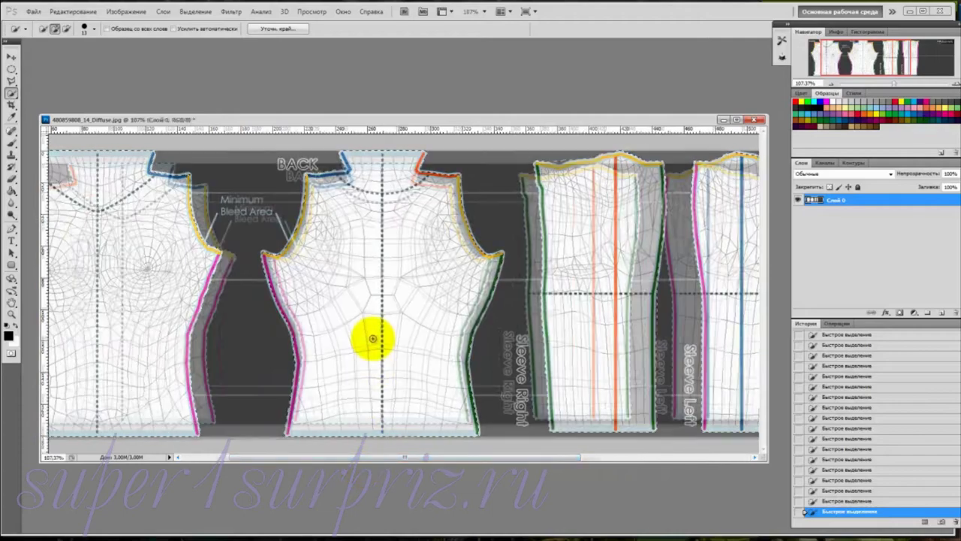
{"action": "scroll", "coordinate": [372, 339], "scroll_direction": "down", "scroll_amount": 2, "text": "alt"}
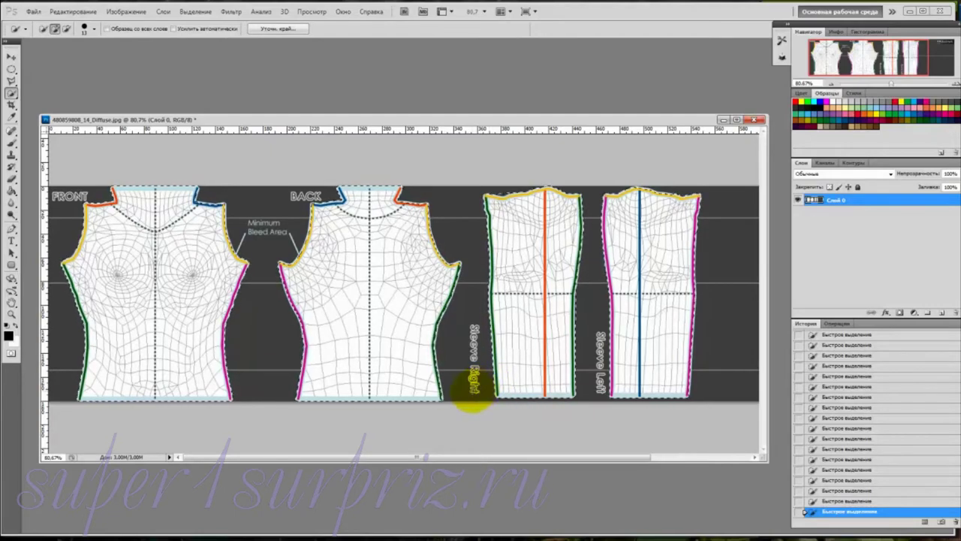
{"action": "left_click", "coordinate": [943, 313]}
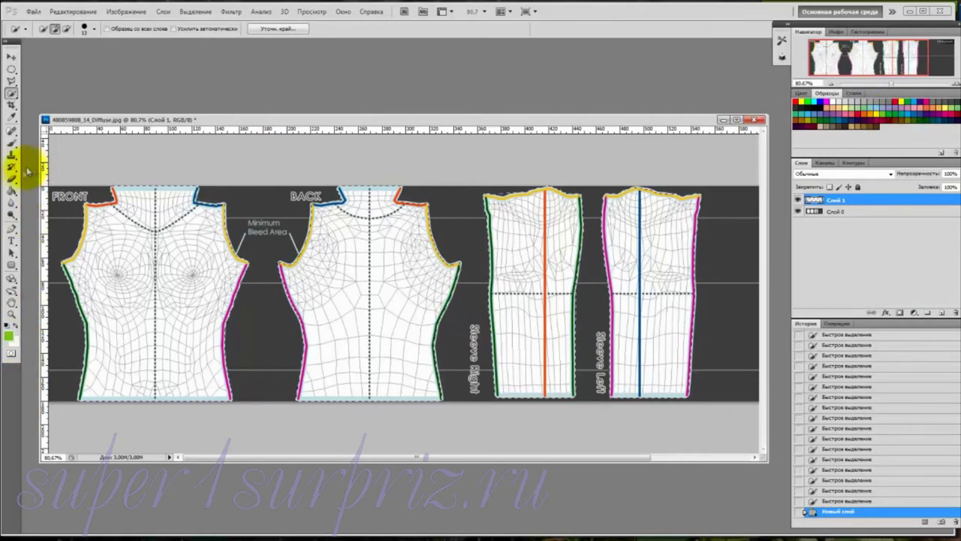
{"action": "left_click", "coordinate": [10, 192]}
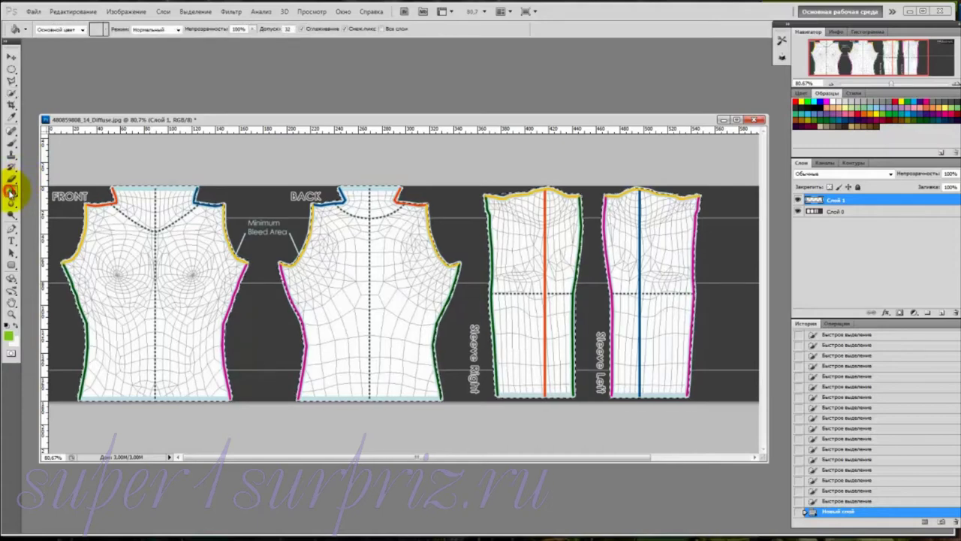
{"action": "left_click", "coordinate": [167, 278]}
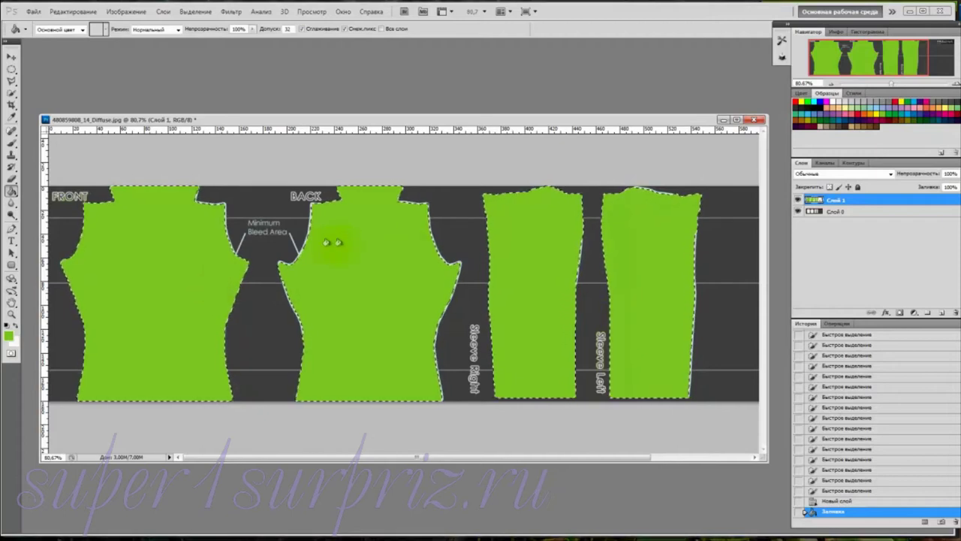
Deselect the pieces and try painting over the light outline of the BACK piece with a hard 13 px green brush.
{"action": "left_click", "coordinate": [194, 14]}
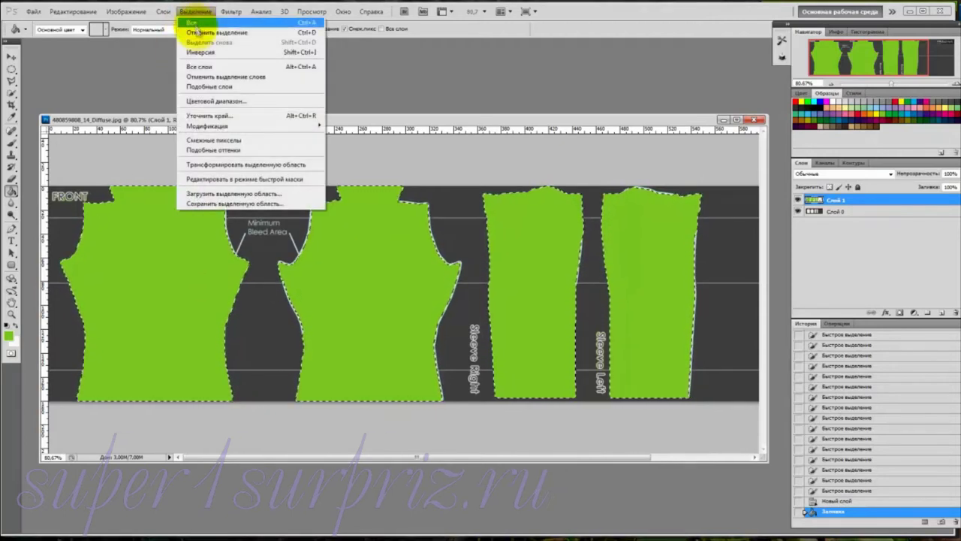
{"action": "left_click", "coordinate": [196, 33]}
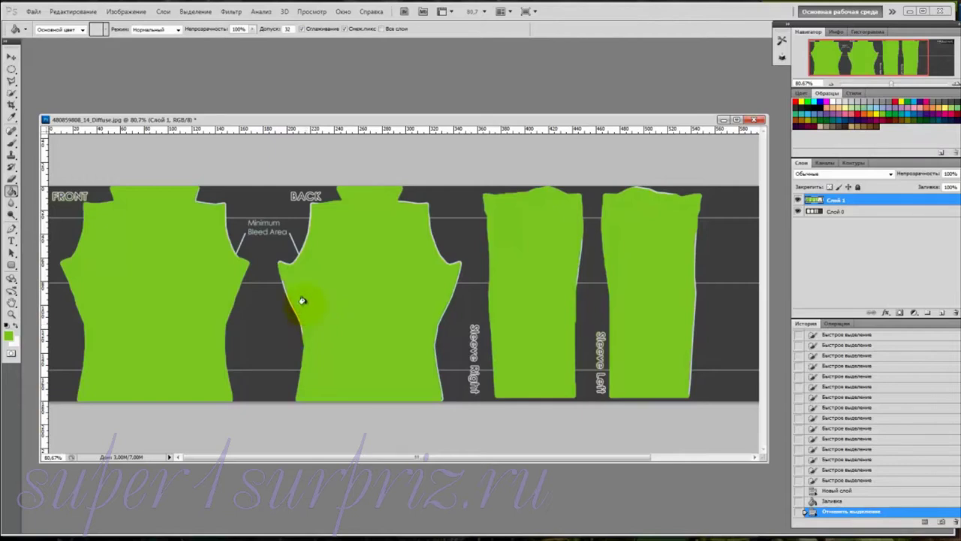
{"action": "left_click", "coordinate": [12, 143]}
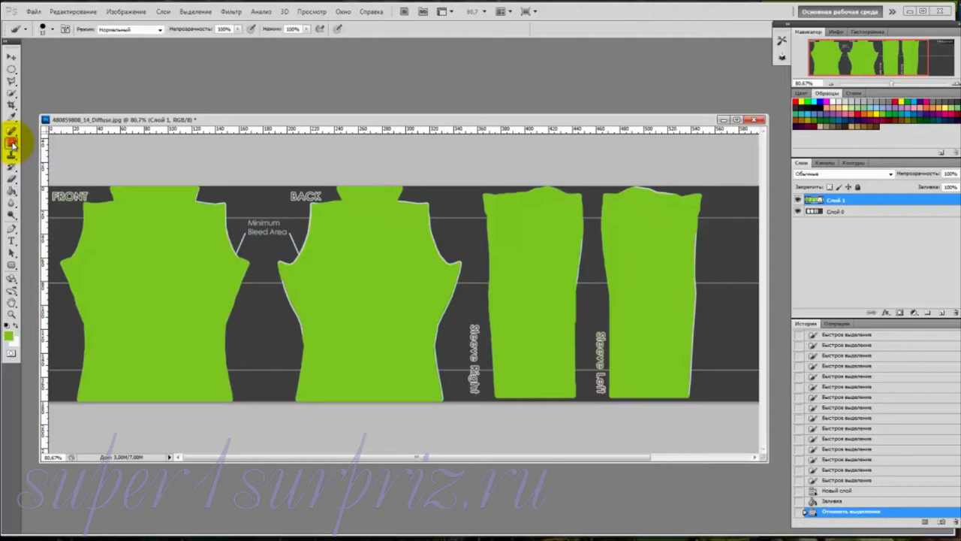
{"action": "left_click", "coordinate": [54, 30]}
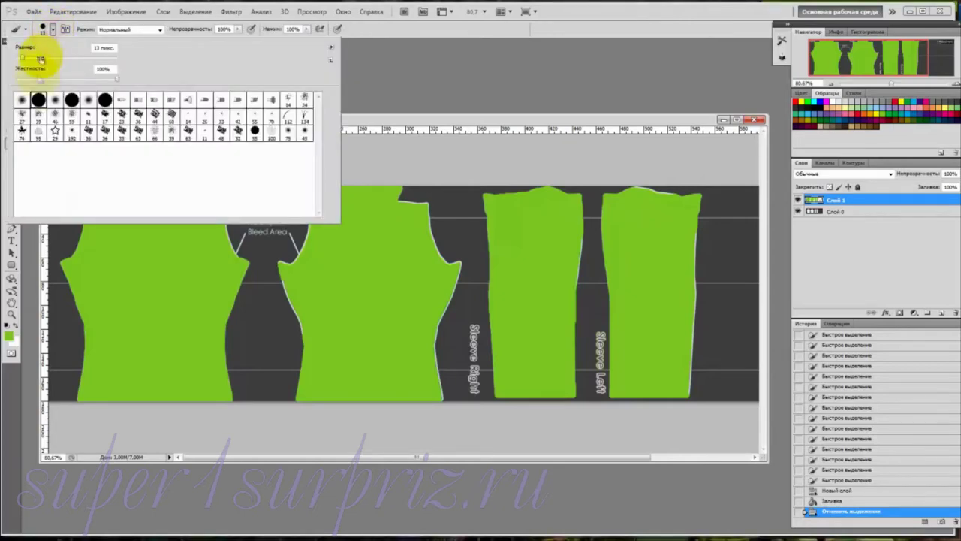
{"action": "left_click", "coordinate": [39, 100]}
{"action": "scroll", "coordinate": [348, 302], "scroll_direction": "up", "scroll_amount": 5, "text": "alt"}
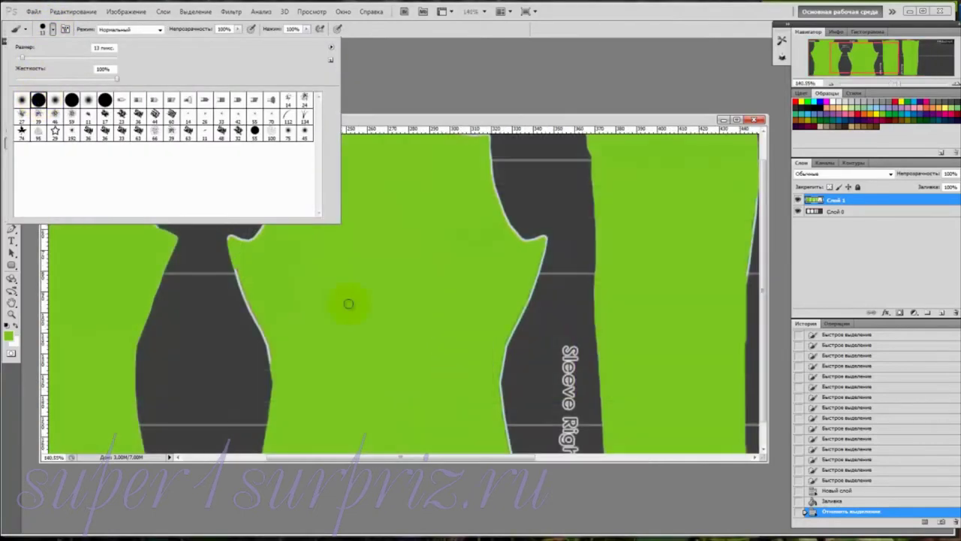
{"action": "left_click", "coordinate": [210, 261]}
{"action": "mouse_move", "coordinate": [216, 262]}
{"action": "left_mouse_down"}
{"action": "mouse_move", "coordinate": [250, 343]}
{"action": "mouse_move", "coordinate": [254, 383]}
{"action": "left_mouse_up"}
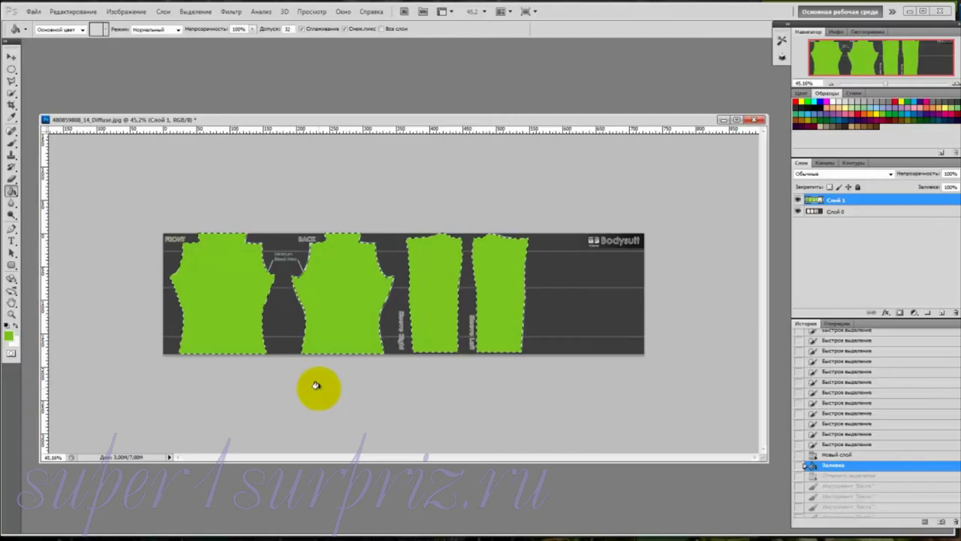
Add a new empty layer above the green fill layer and hide the green layer.
{"action": "left_click_drag", "start_coordinate": [315, 388], "coordinate": [718, 257], "text": "ctrl"}
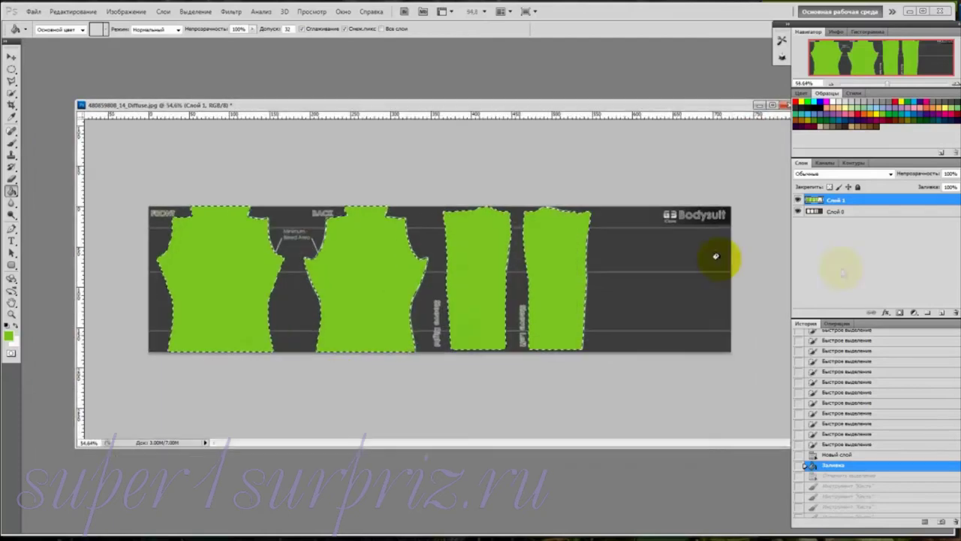
{"action": "left_click", "coordinate": [944, 312]}
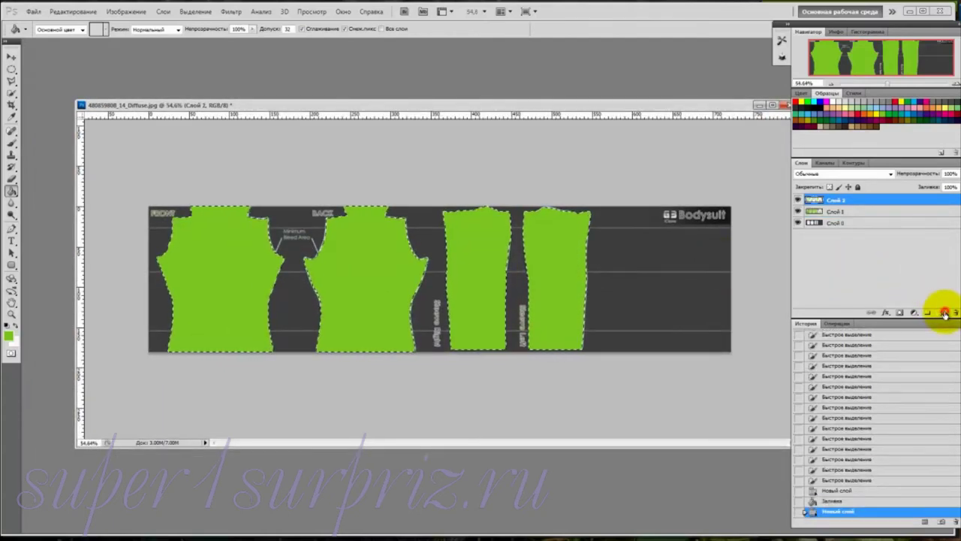
{"action": "left_click", "coordinate": [798, 212]}
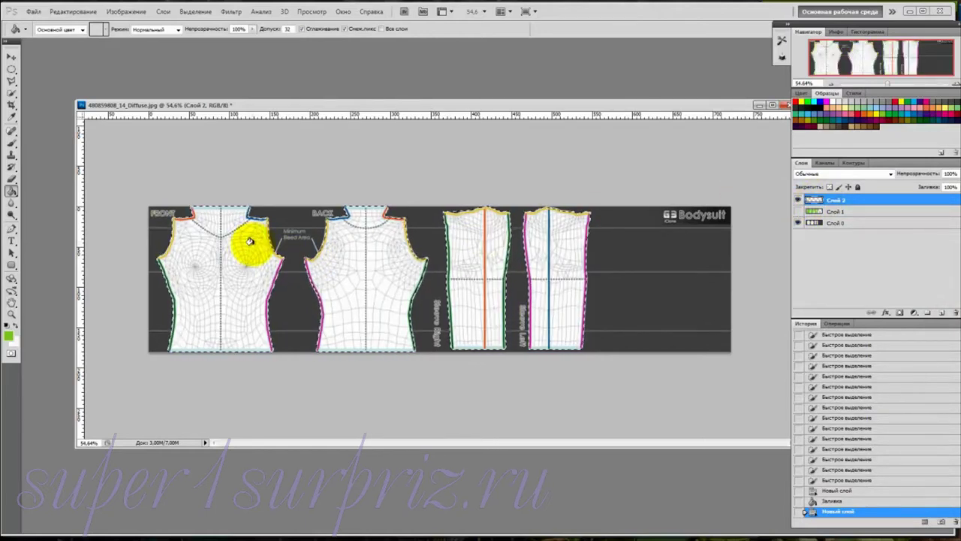
Trace a zigzag neckline across the FRONT piece from shoulder to shoulder with the Polygonal Lasso in subtract mode.
{"action": "scroll", "coordinate": [250, 241], "scroll_direction": "up", "scroll_amount": 3, "text": "alt"}
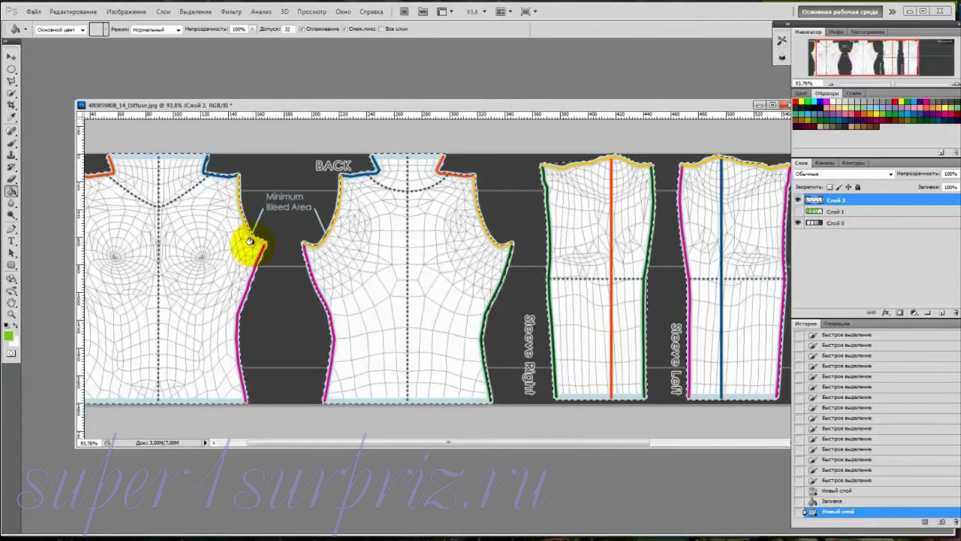
{"action": "scroll", "coordinate": [250, 241], "scroll_direction": "up", "scroll_amount": 2, "text": "alt"}
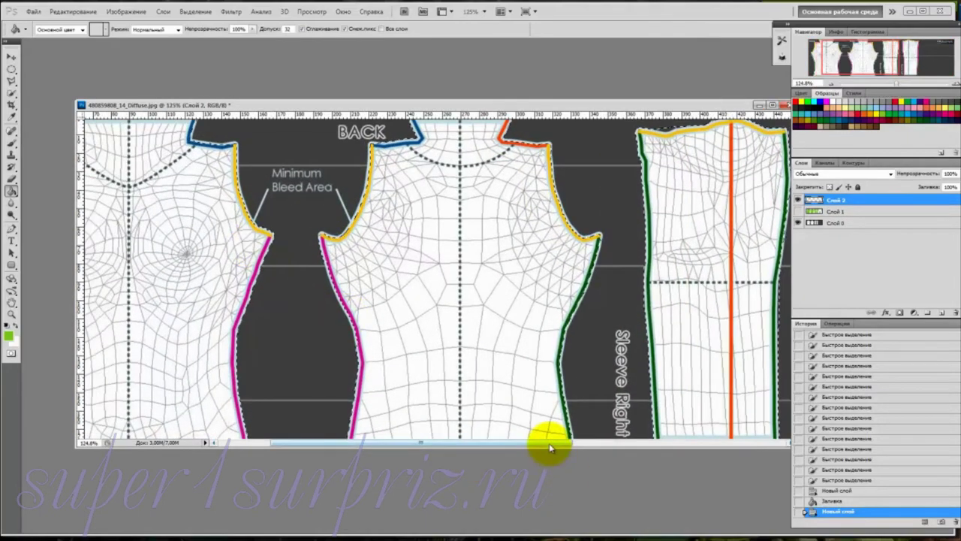
{"action": "left_click_drag", "start_coordinate": [549, 448], "coordinate": [497, 448]}
{"action": "left_click", "coordinate": [12, 83]}
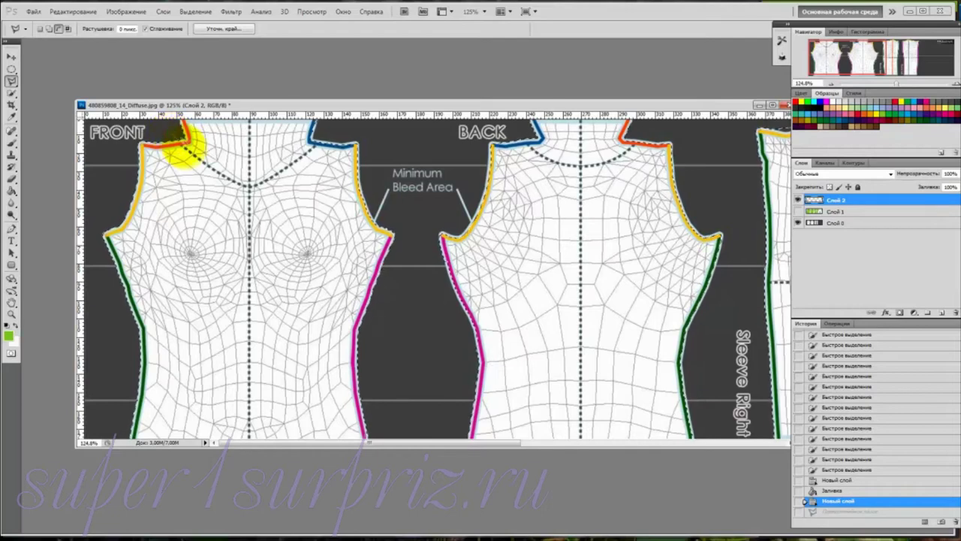
{"action": "left_click", "coordinate": [182, 140]}
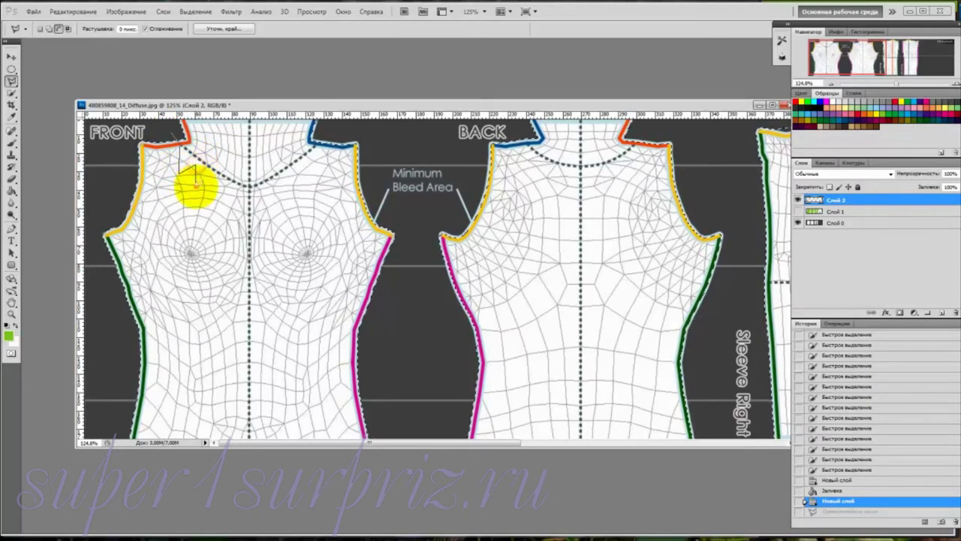
{"action": "left_click", "coordinate": [194, 164]}
{"action": "left_click", "coordinate": [196, 181]}
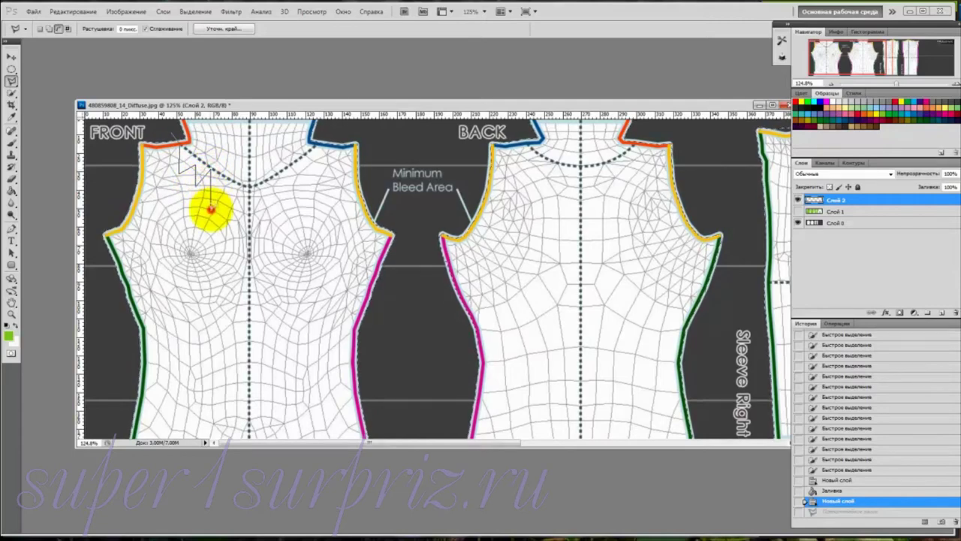
{"action": "left_click", "coordinate": [211, 174]}
{"action": "left_click", "coordinate": [217, 204]}
{"action": "left_click", "coordinate": [230, 188]}
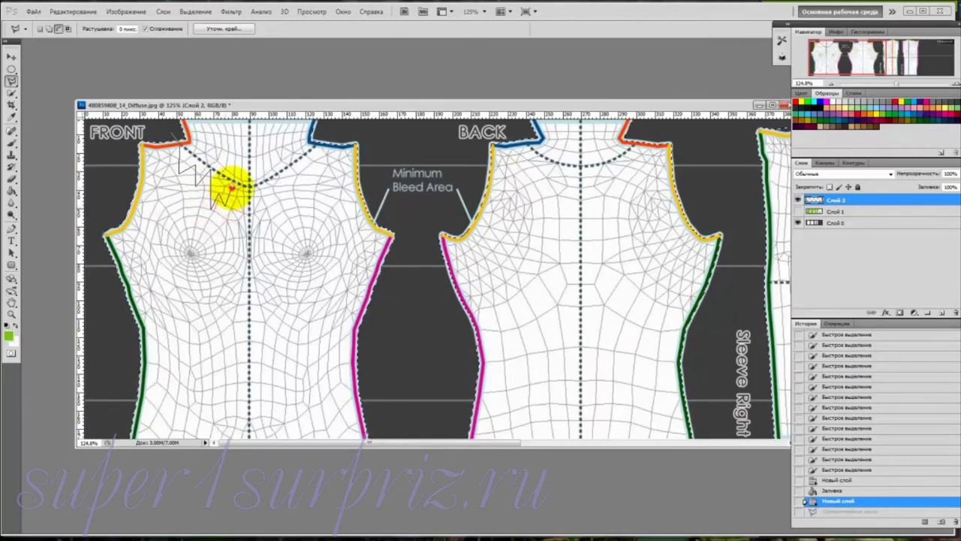
{"action": "left_click", "coordinate": [240, 206]}
{"action": "left_click", "coordinate": [249, 185]}
{"action": "left_click", "coordinate": [275, 211]}
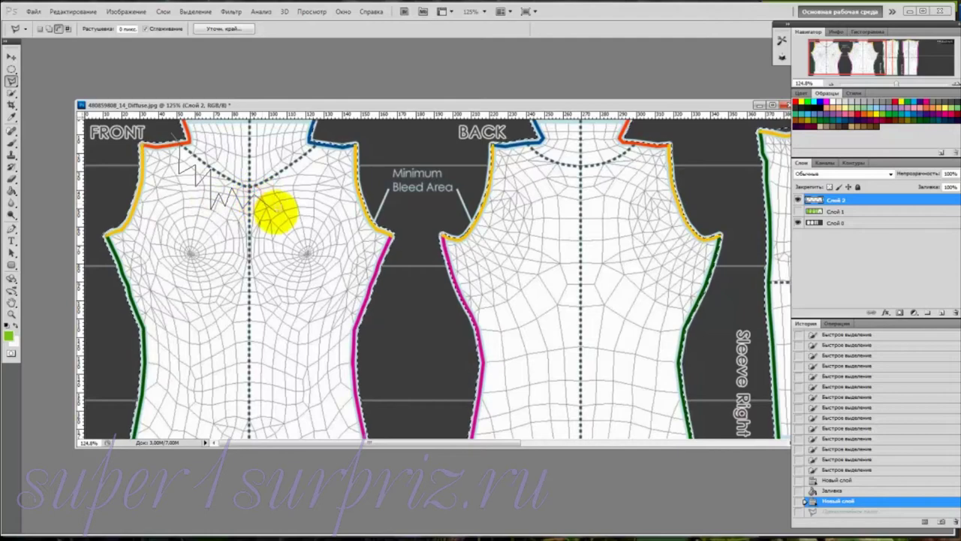
{"action": "left_click", "coordinate": [268, 183]}
{"action": "left_click", "coordinate": [282, 199]}
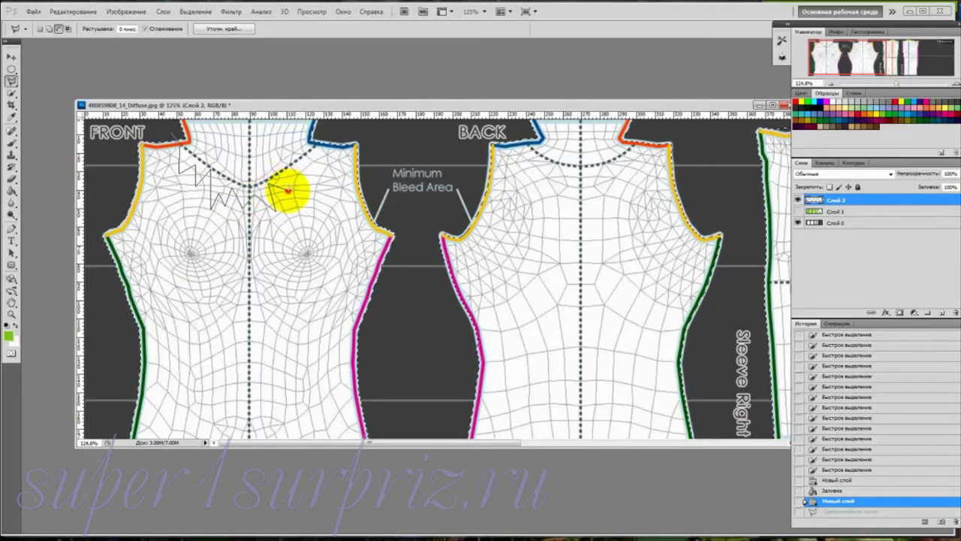
{"action": "left_click", "coordinate": [285, 178]}
{"action": "left_click", "coordinate": [305, 185]}
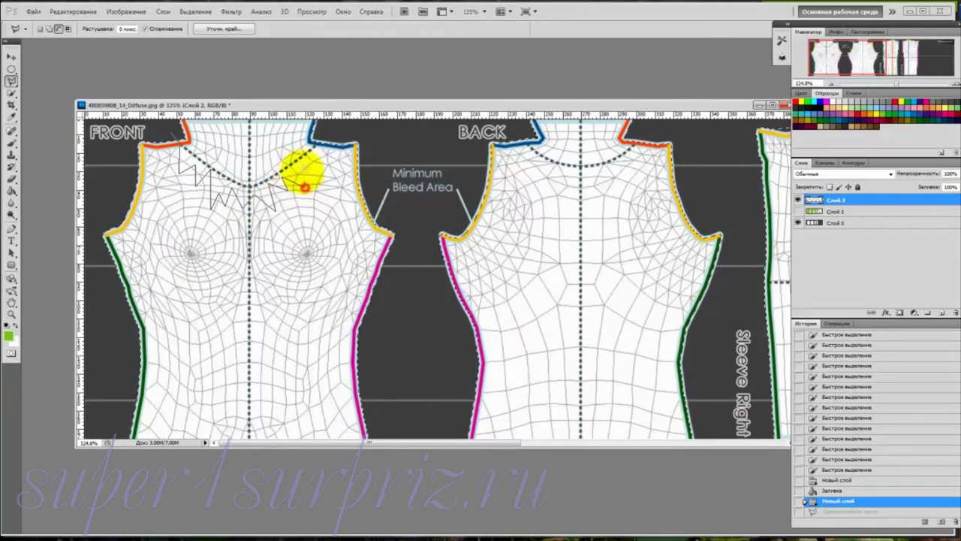
{"action": "left_click", "coordinate": [295, 162]}
{"action": "left_click", "coordinate": [319, 171]}
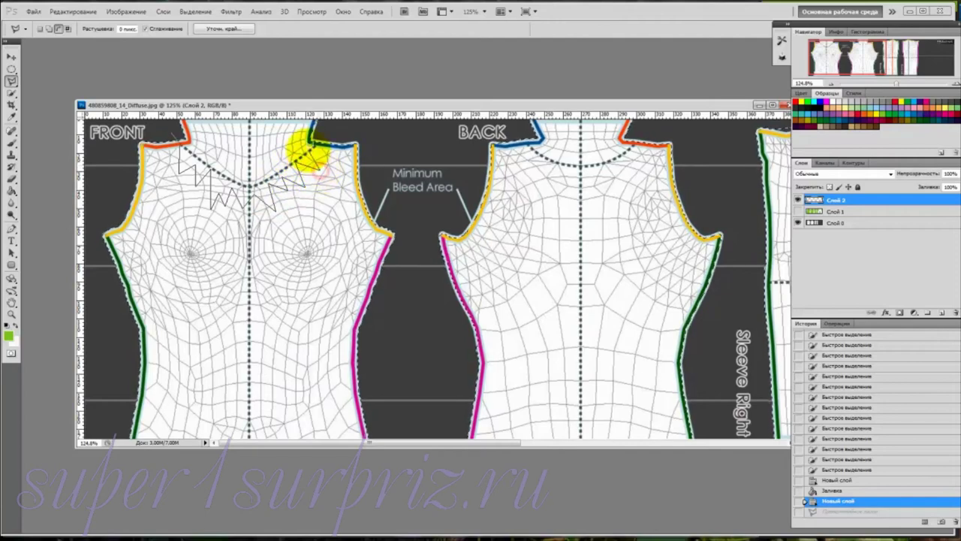
{"action": "left_click", "coordinate": [308, 152]}
{"action": "left_click", "coordinate": [318, 146]}
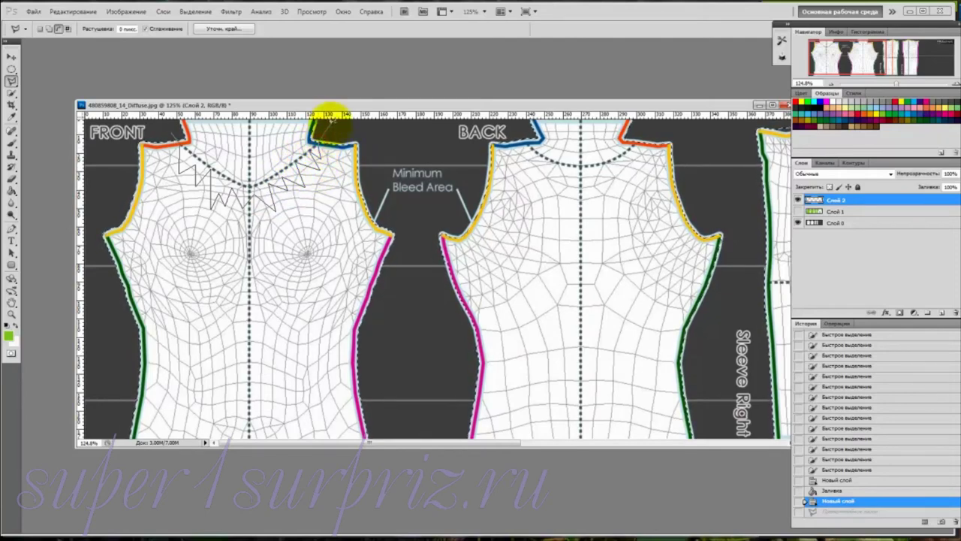
Close the lasso outline around the FRONT collar to subtract the neck area from the selection.
{"action": "left_click", "coordinate": [316, 63]}
{"action": "left_click", "coordinate": [165, 67]}
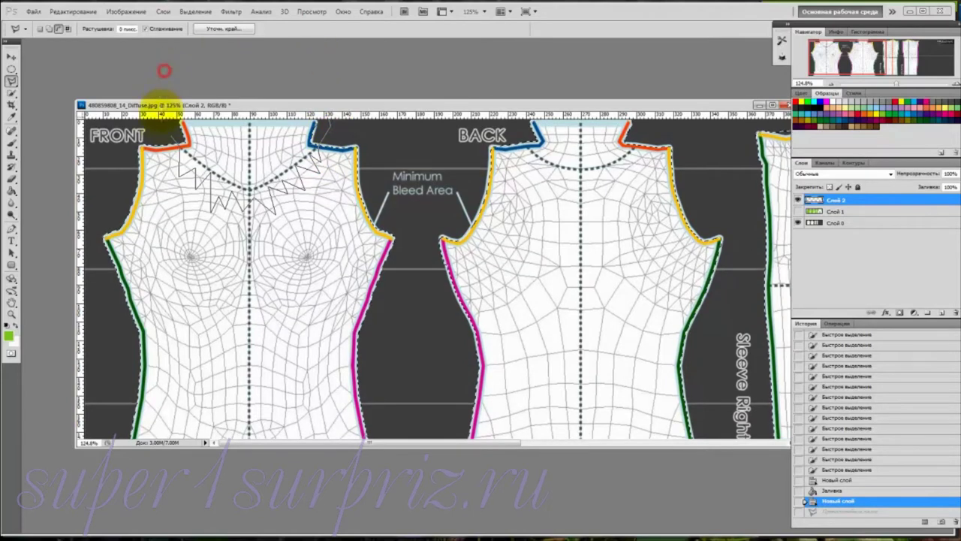
{"action": "left_click", "coordinate": [172, 133]}
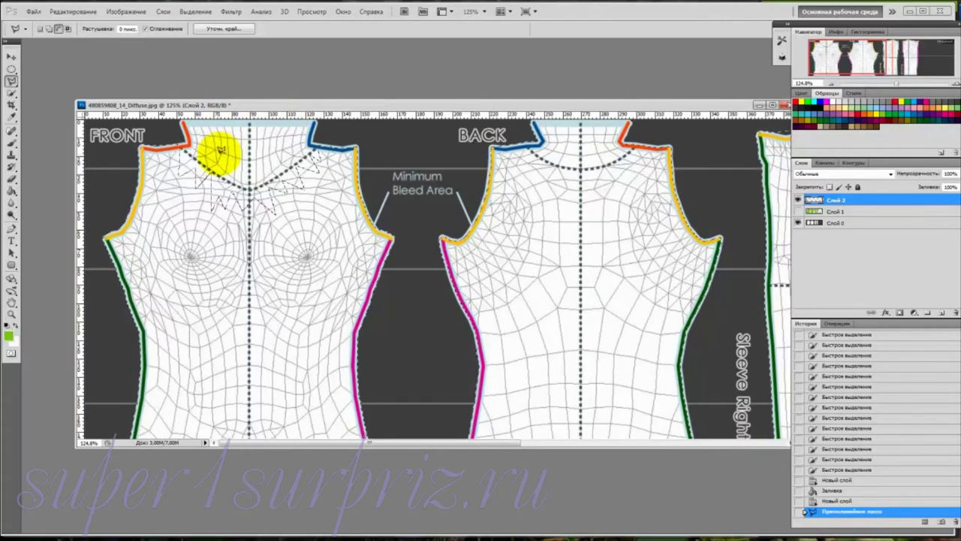
Subtract the BACK piece's neck area from the selection with a zigzag Polygonal Lasso outline along its neckline.
{"action": "left_click", "coordinate": [59, 30]}
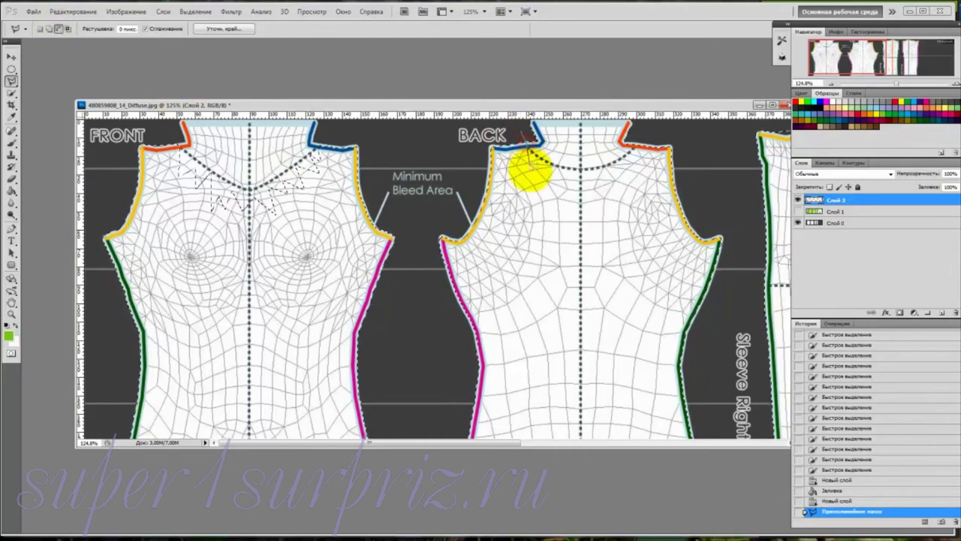
{"action": "left_click", "coordinate": [553, 191]}
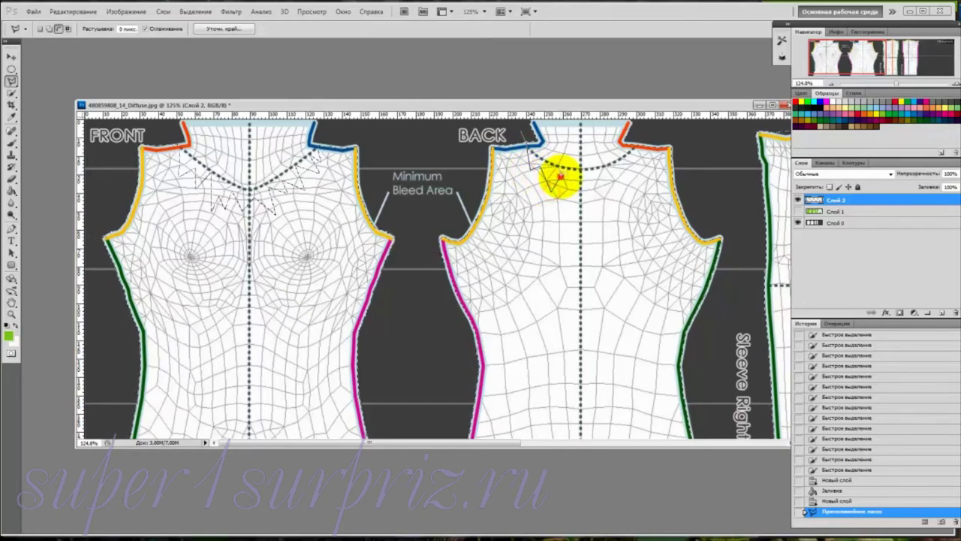
{"action": "left_click", "coordinate": [564, 176]}
{"action": "left_click", "coordinate": [572, 193]}
{"action": "left_click", "coordinate": [591, 172]}
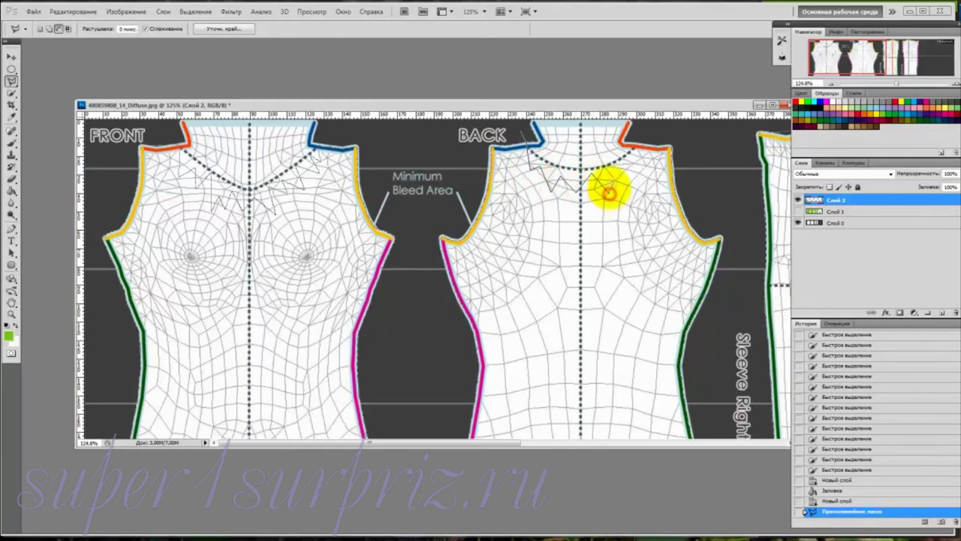
{"action": "left_click", "coordinate": [608, 193]}
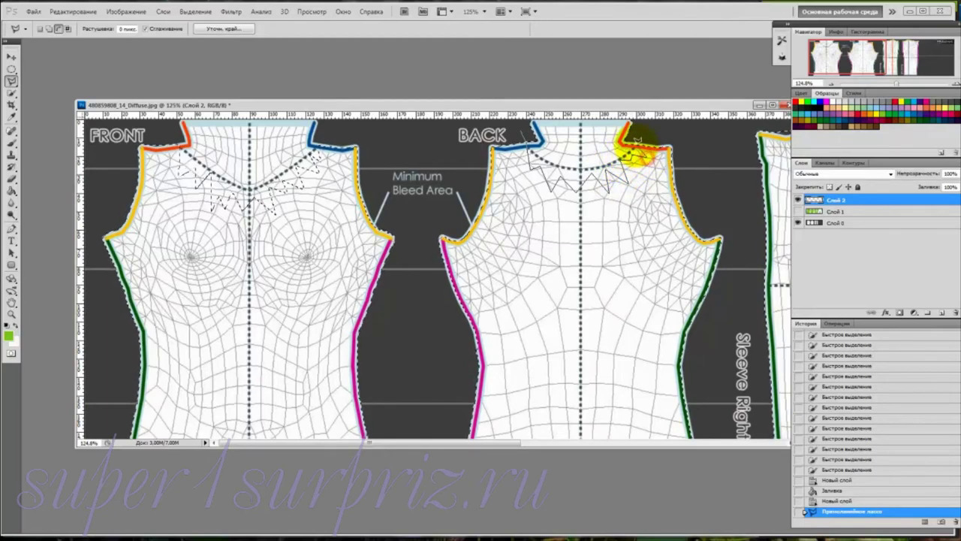
{"action": "left_click", "coordinate": [640, 126]}
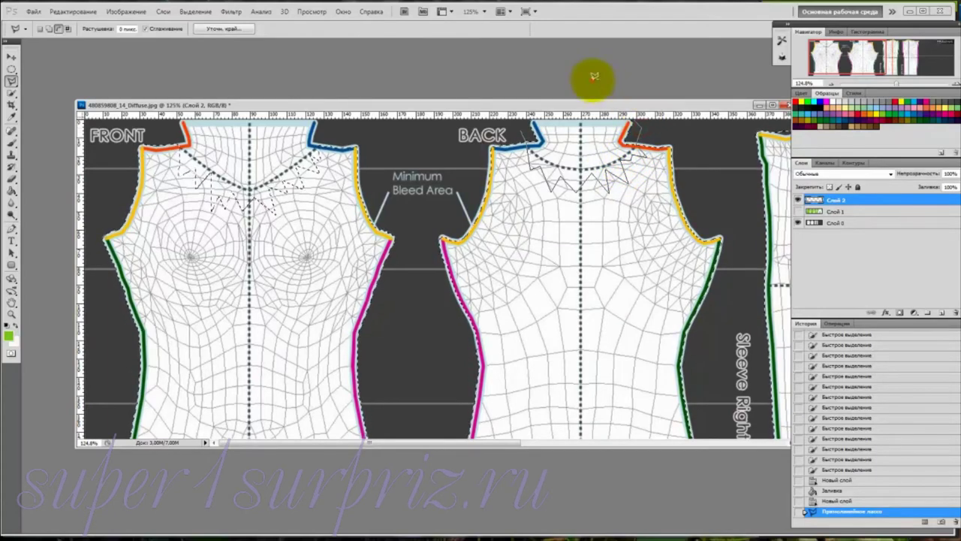
{"action": "left_click", "coordinate": [524, 130]}
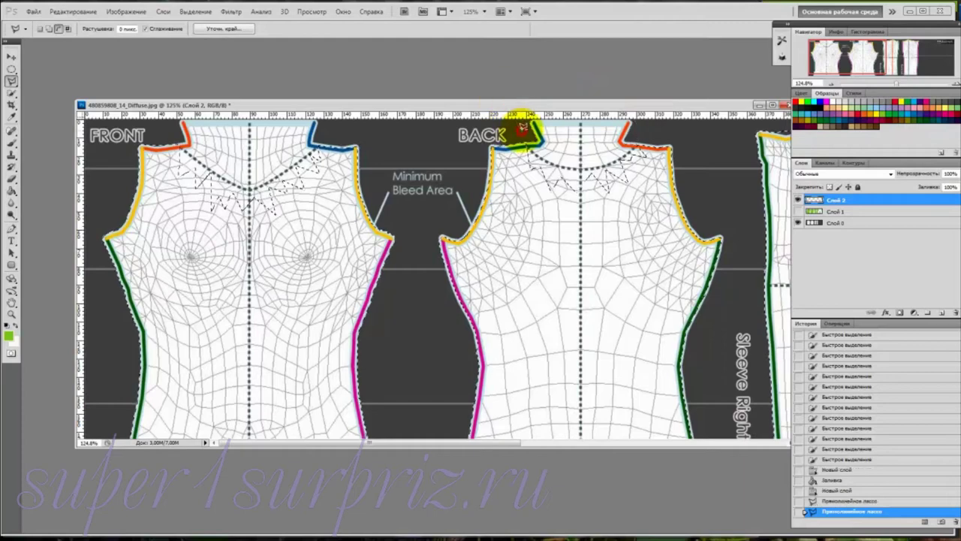
Subtract the lower halves of both sleeves from the selection, closing the zigzag lasso outline below the elbow lines.
{"action": "scroll", "coordinate": [467, 315], "scroll_direction": "down", "scroll_amount": 1, "text": "alt"}
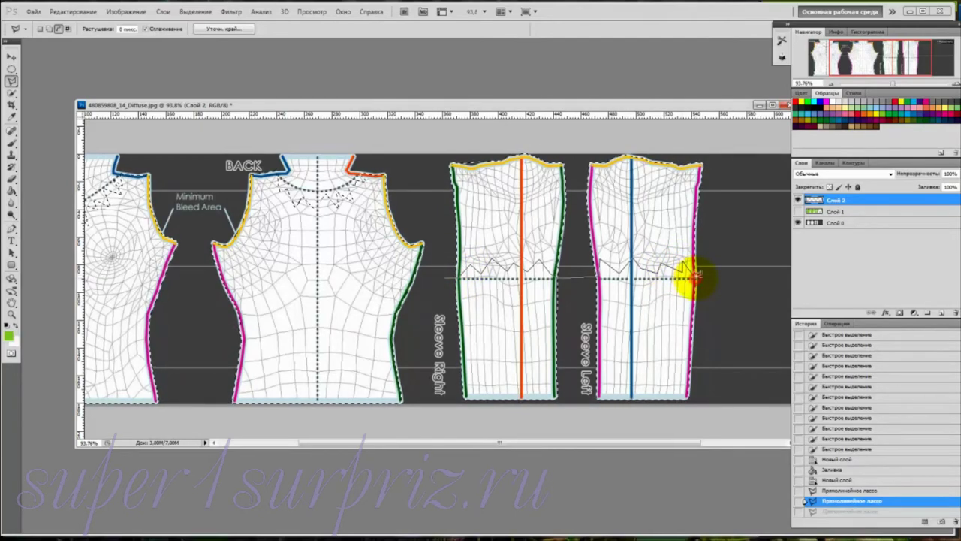
{"action": "left_click", "coordinate": [726, 299]}
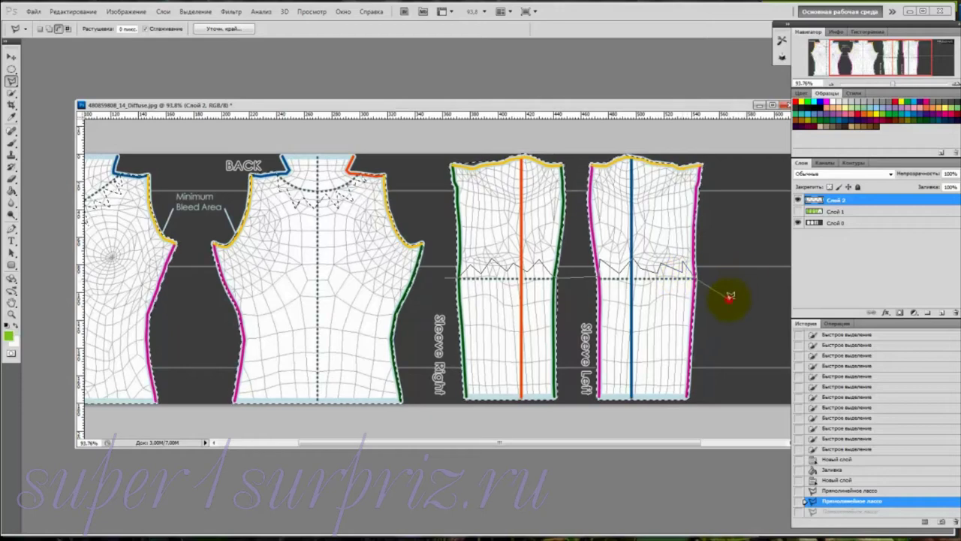
{"action": "left_click", "coordinate": [711, 437]}
{"action": "left_click", "coordinate": [411, 430]}
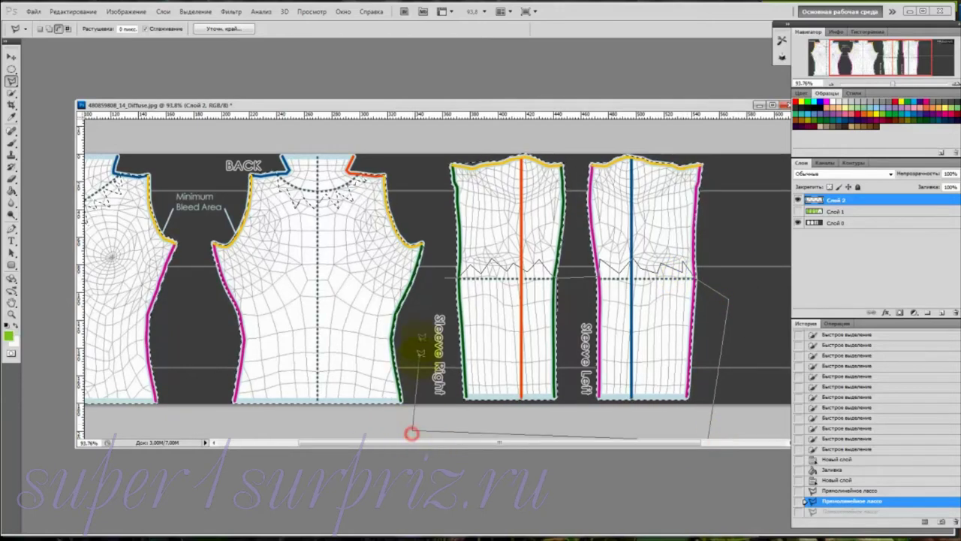
{"action": "left_click", "coordinate": [421, 324]}
{"action": "left_click", "coordinate": [448, 280]}
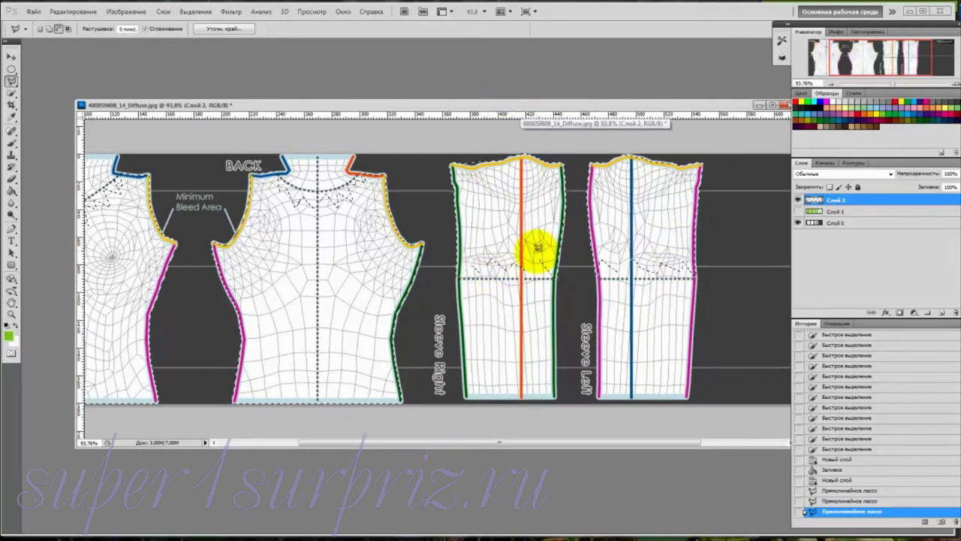
Subtract a zigzag strip along the bottom hems of the FRONT and BACK pieces from the selection.
{"action": "left_click_drag", "start_coordinate": [624, 444], "coordinate": [453, 446]}
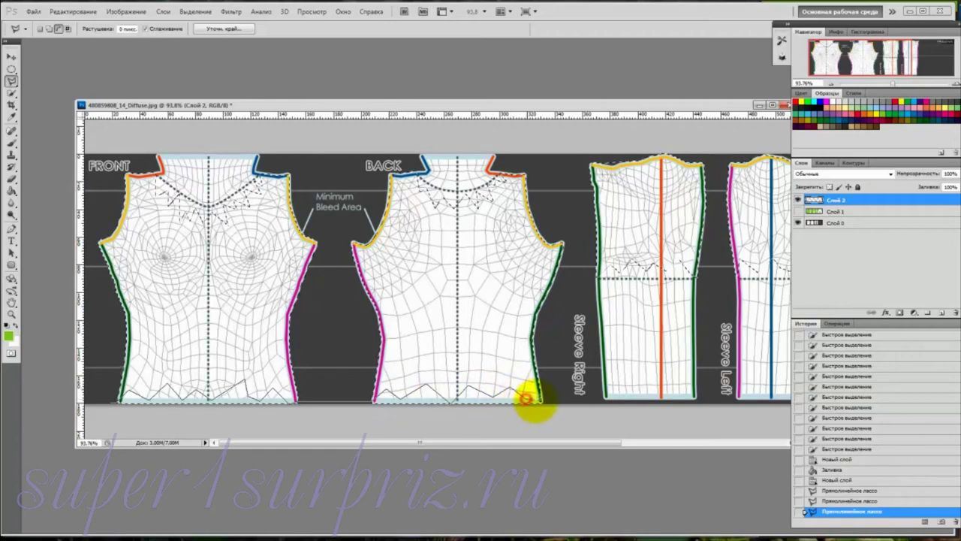
{"action": "left_click", "coordinate": [542, 426]}
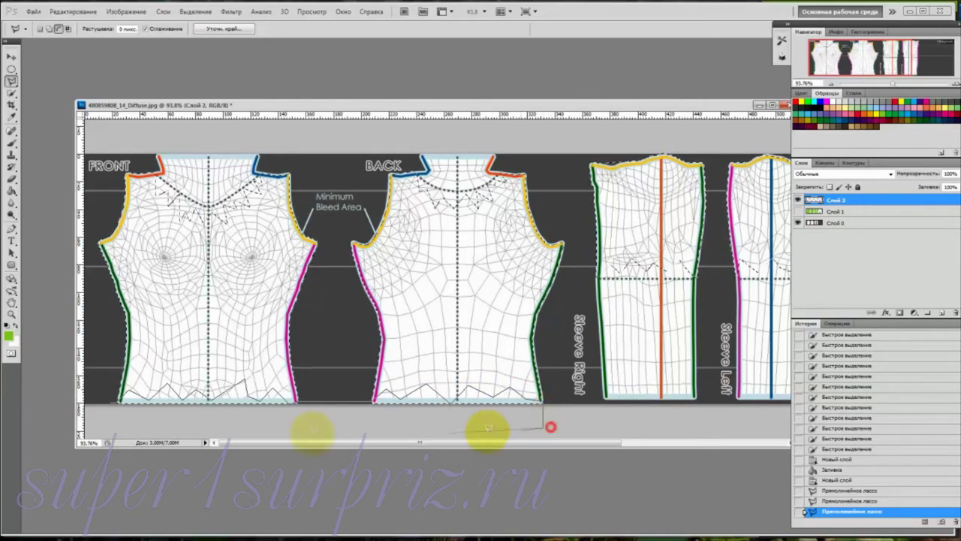
{"action": "left_click", "coordinate": [121, 424]}
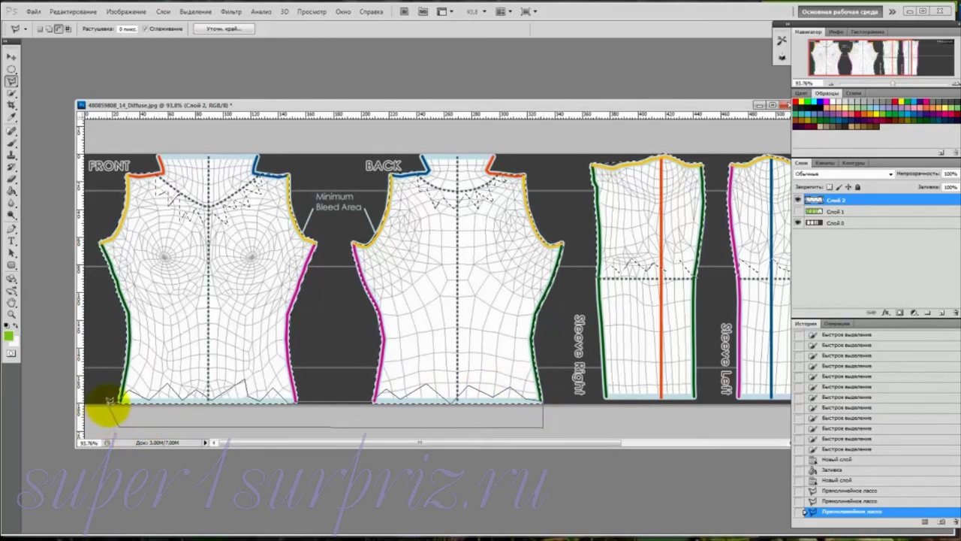
{"action": "left_click", "coordinate": [110, 399]}
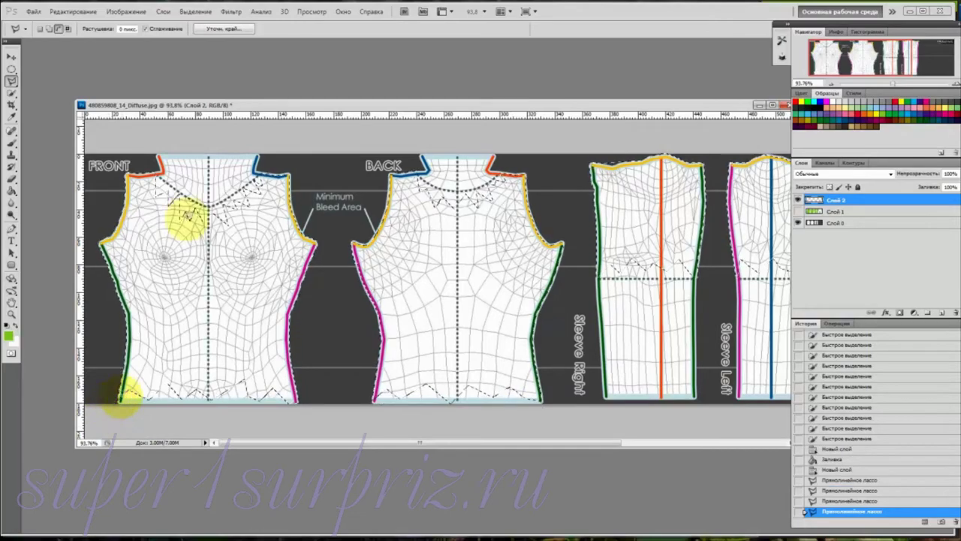
Fill the remaining front, back and sleeve selection with white on the new layer using the Paint Bucket.
{"action": "scroll", "coordinate": [289, 186], "scroll_direction": "down", "scroll_amount": 2, "text": "alt"}
{"action": "scroll", "coordinate": [295, 177], "scroll_direction": "down", "scroll_amount": 1, "text": "alt"}
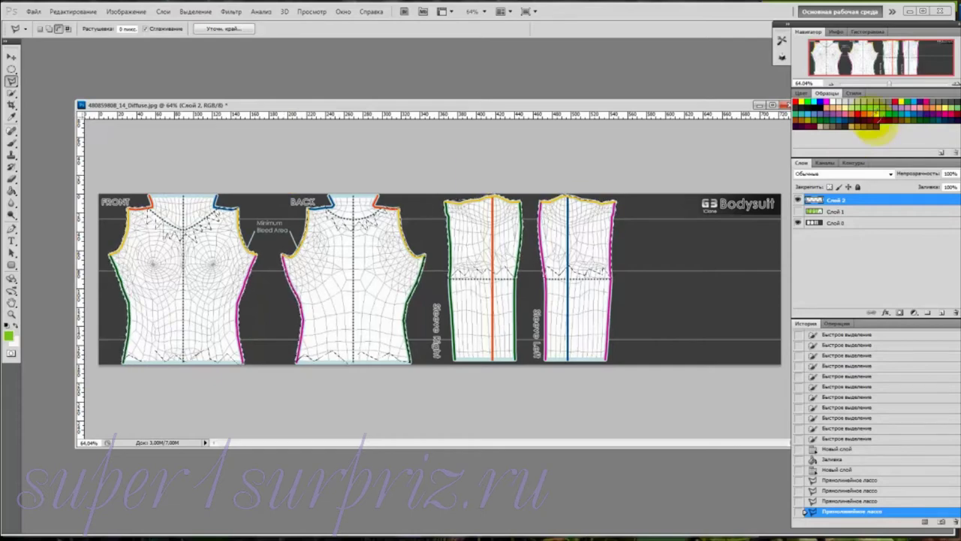
{"action": "left_click", "coordinate": [833, 102]}
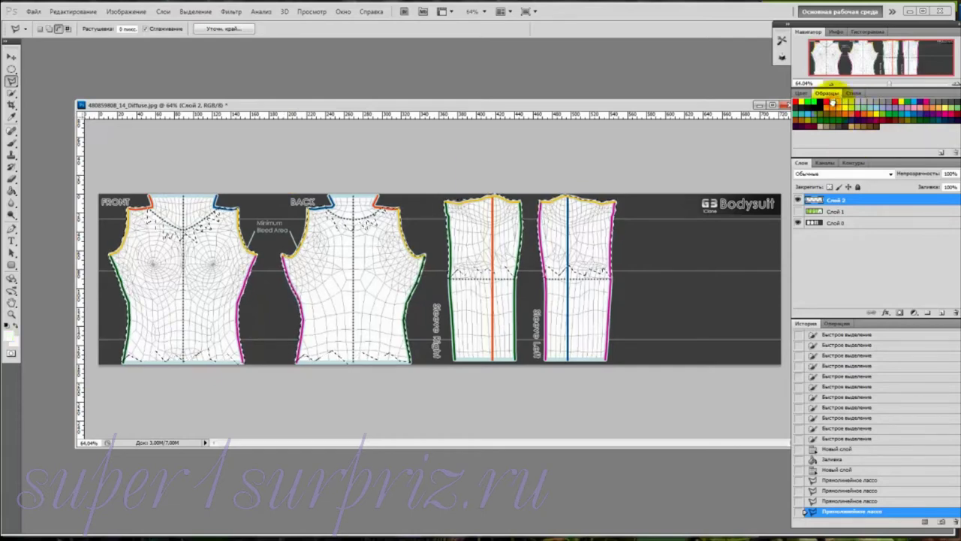
{"action": "left_click", "coordinate": [11, 190]}
{"action": "left_click", "coordinate": [188, 280]}
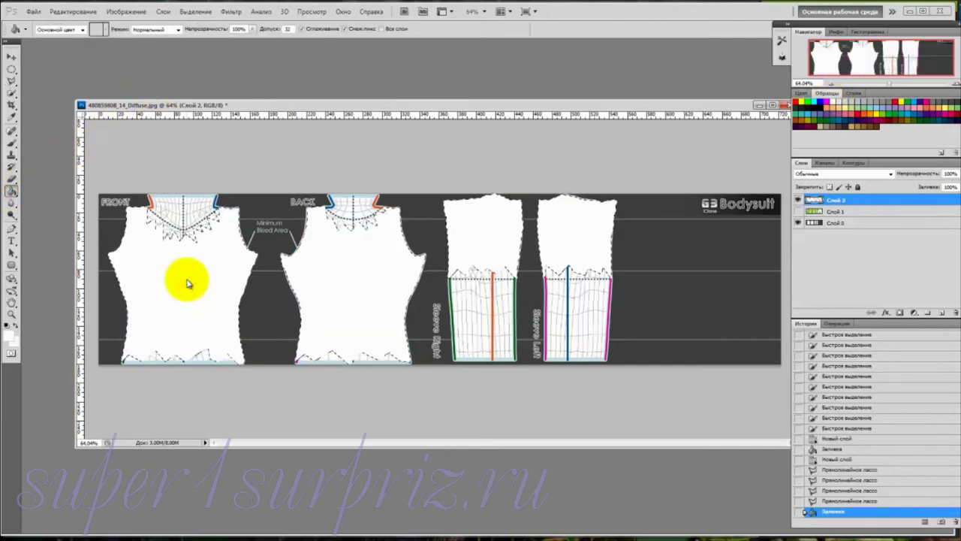
{"action": "left_click", "coordinate": [280, 197]}
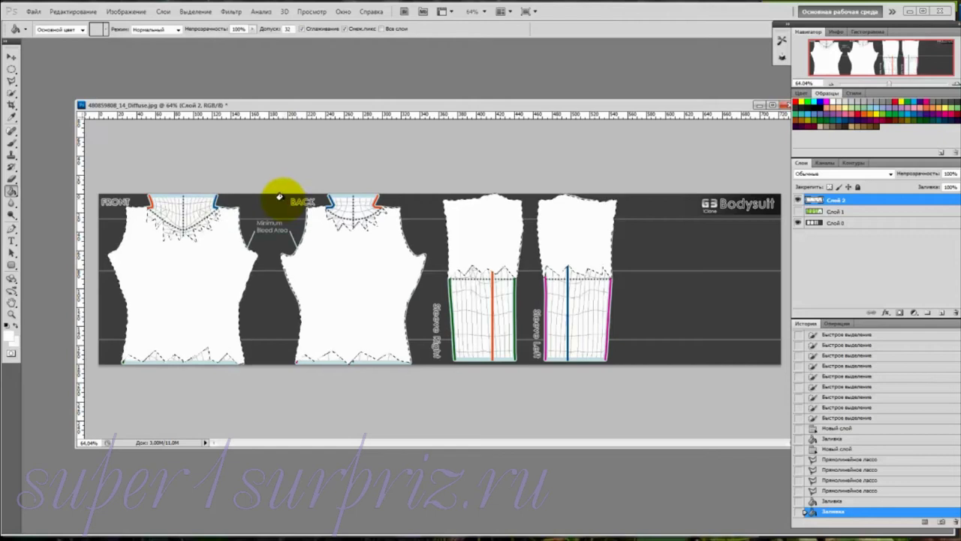
Invert the selection, fill everything around the white garment pieces with black on the same layer, and deselect.
{"action": "left_click", "coordinate": [193, 12]}
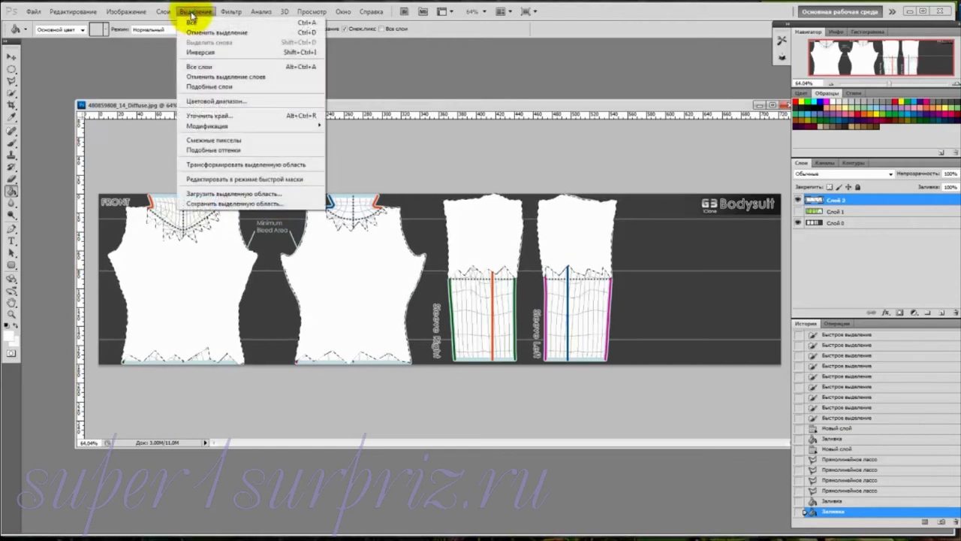
{"action": "left_click", "coordinate": [195, 52]}
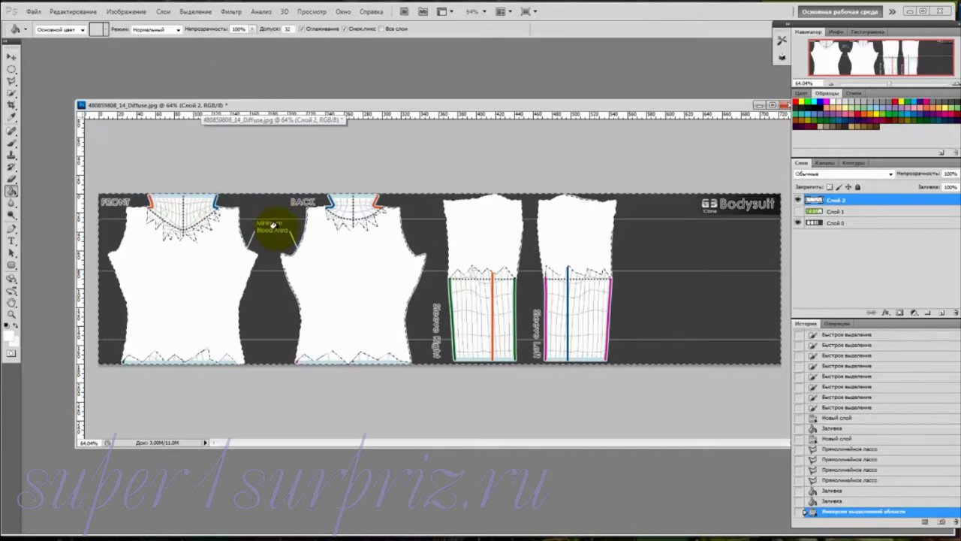
{"action": "left_click", "coordinate": [824, 105]}
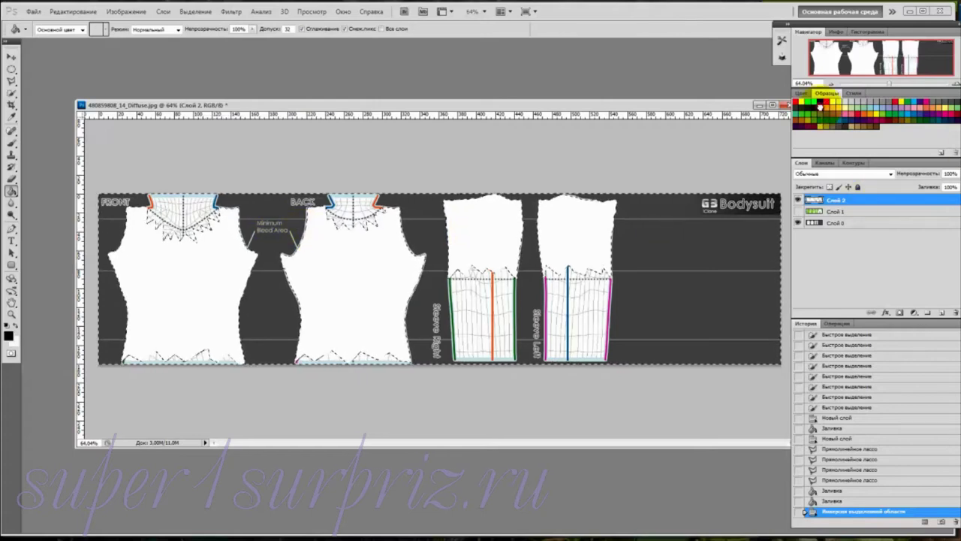
{"action": "left_click", "coordinate": [261, 219]}
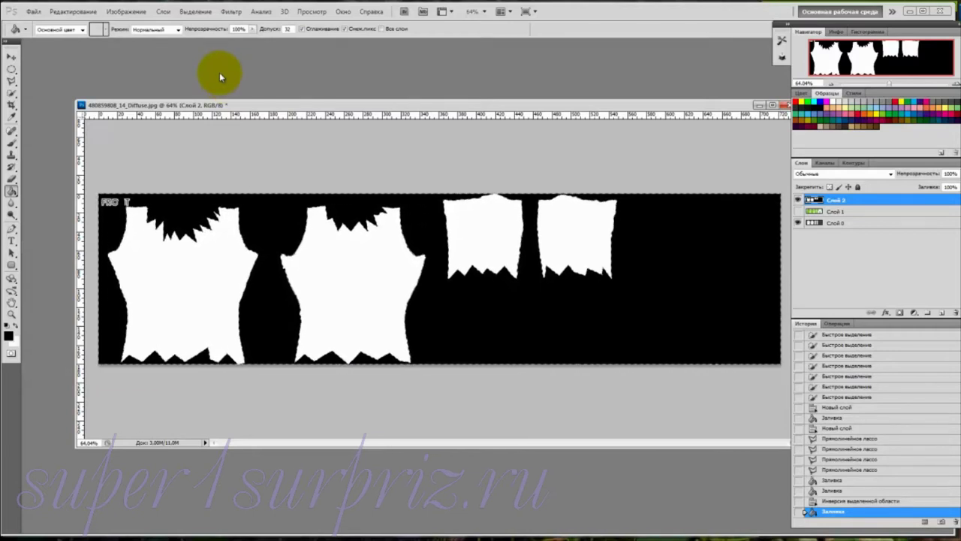
{"action": "left_click", "coordinate": [198, 12]}
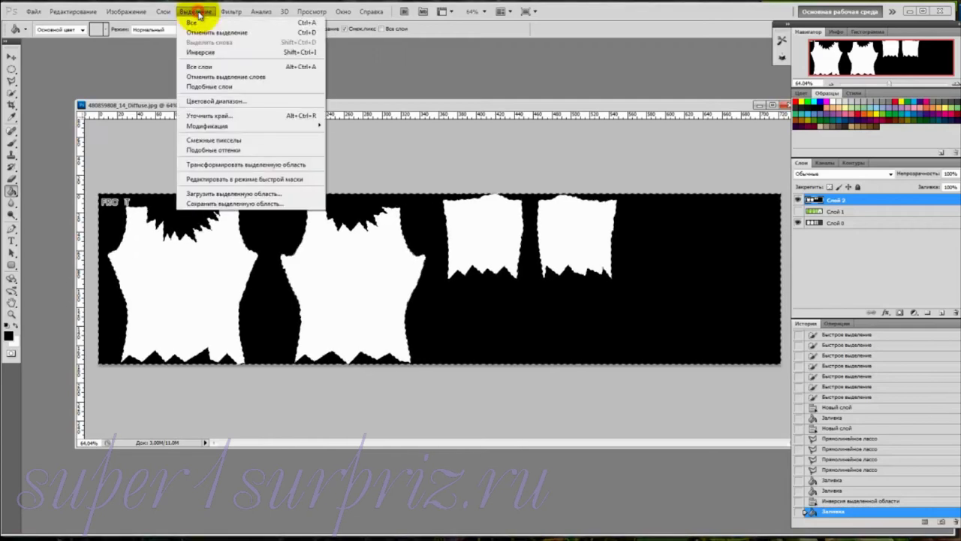
{"action": "left_click", "coordinate": [197, 31]}
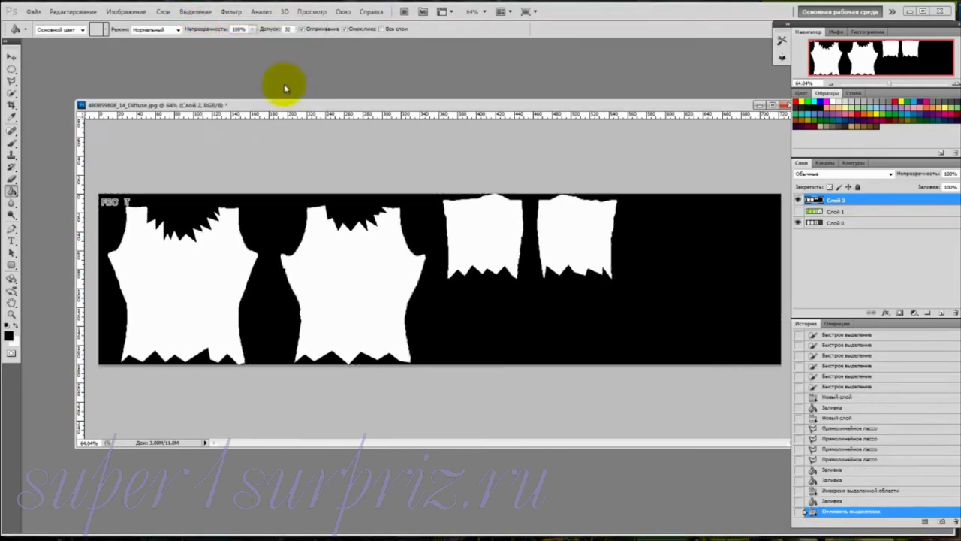
Save the black-and-white texture as a JPEG copy in the TEMP\Avatar gnom folder under a new name beginning with "v".
{"action": "left_click", "coordinate": [34, 12]}
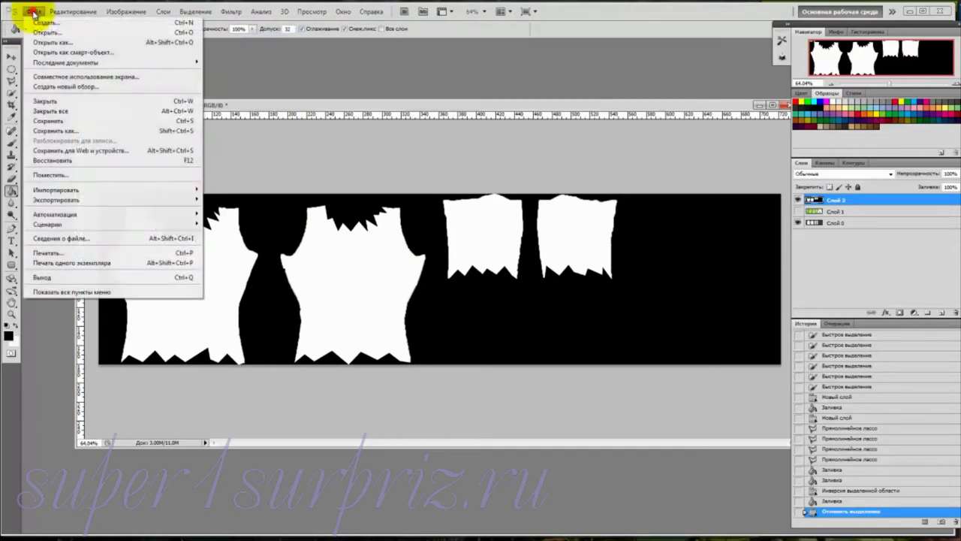
{"action": "left_click", "coordinate": [45, 131]}
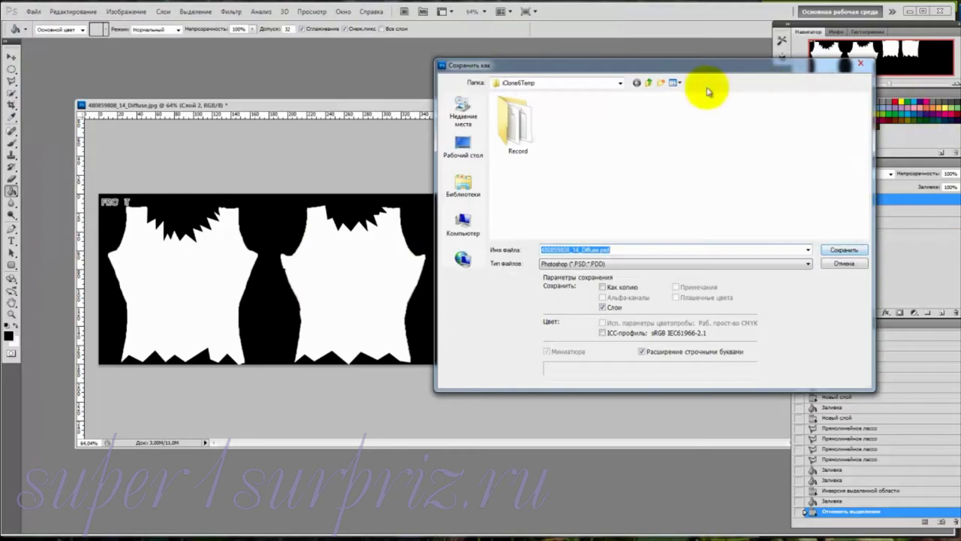
{"action": "left_click", "coordinate": [621, 83]}
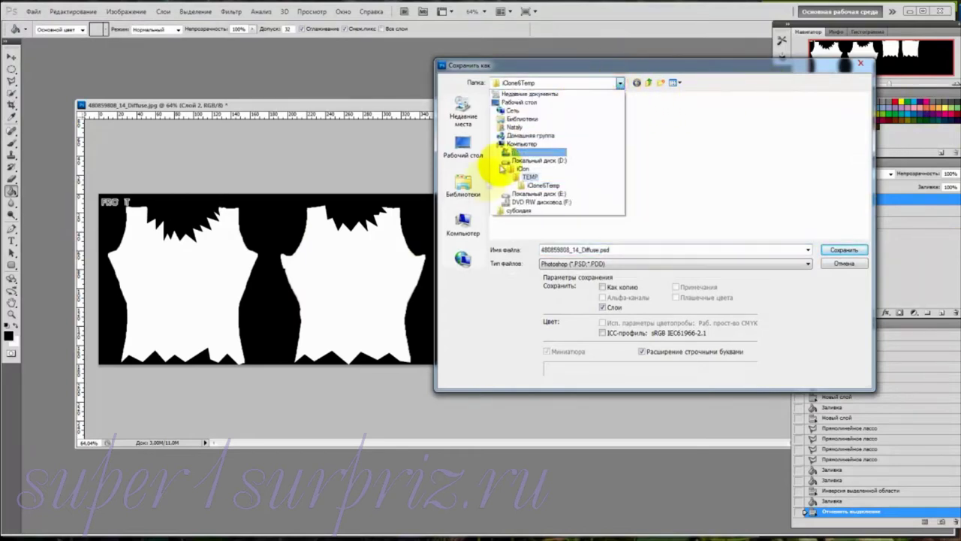
{"action": "left_click", "coordinate": [518, 179]}
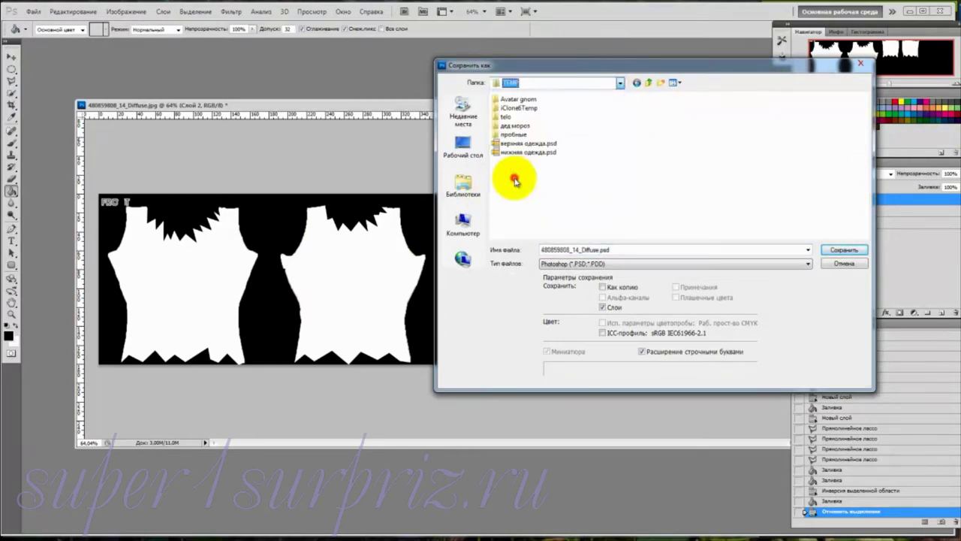
{"action": "double_click", "coordinate": [525, 97]}
{"action": "left_click", "coordinate": [809, 264]}
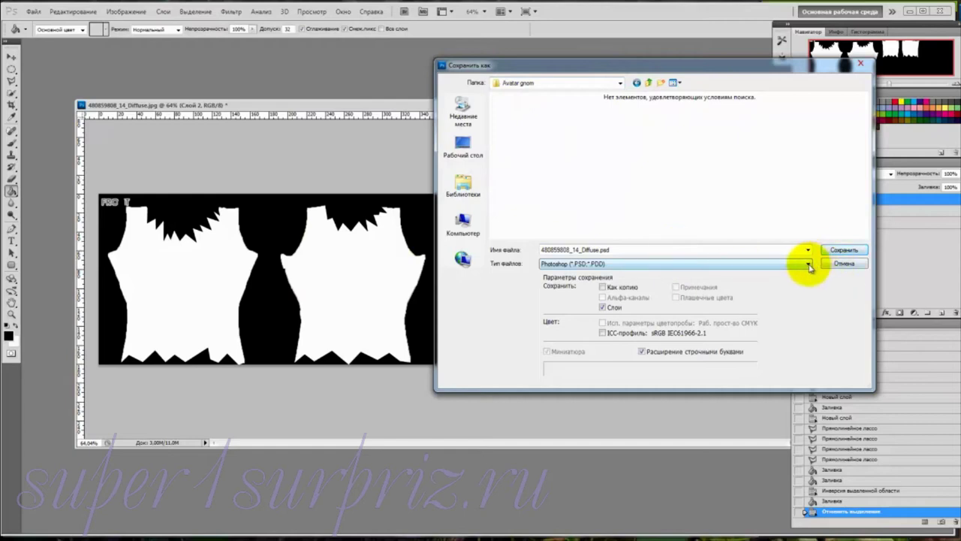
{"action": "left_click", "coordinate": [808, 264]}
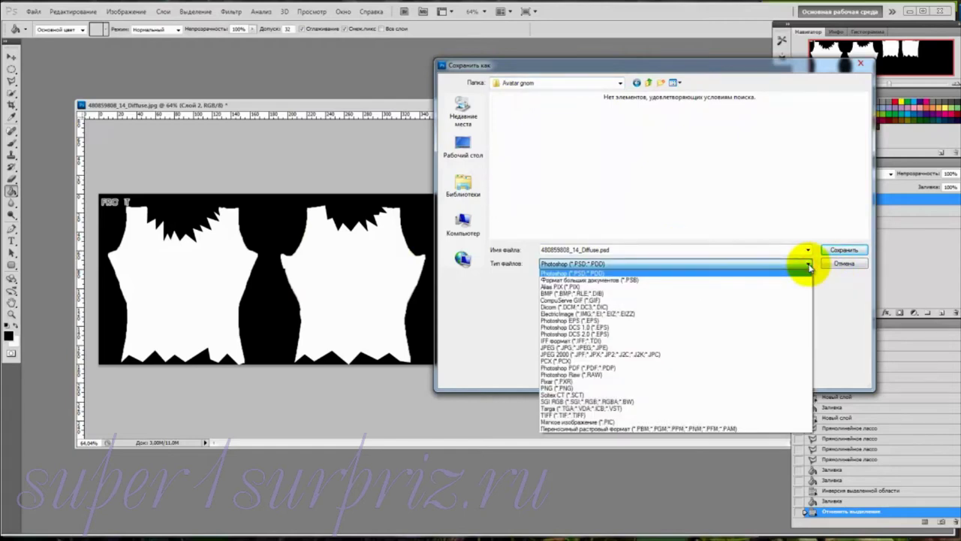
{"action": "left_click", "coordinate": [788, 346]}
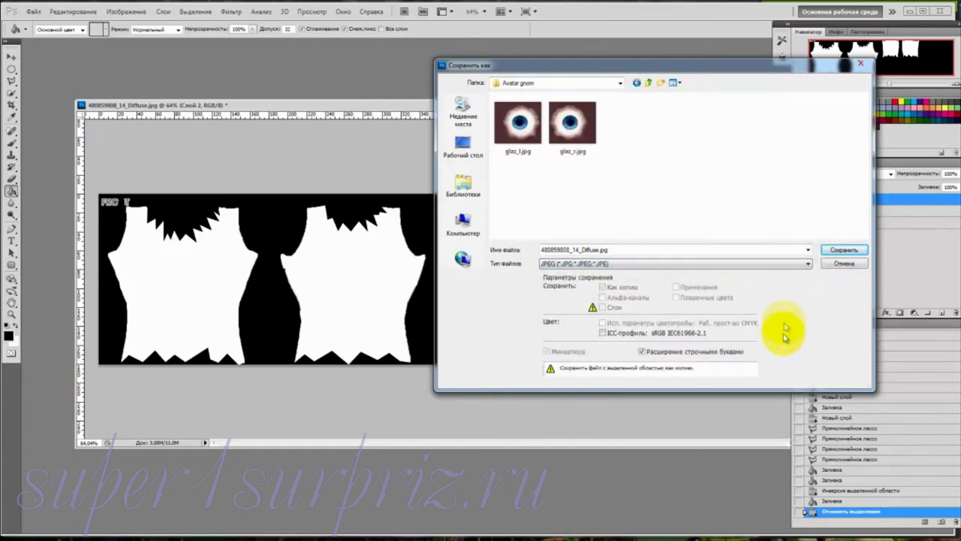
{"action": "key", "text": "shift+Tab"}
{"action": "key", "text": "BackSpace"}
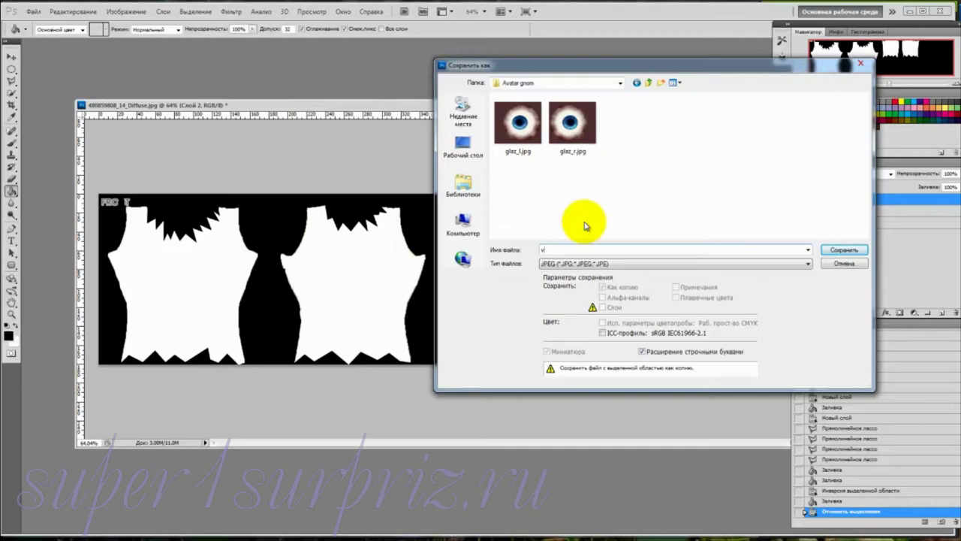
{"action": "left_click", "coordinate": [846, 252]}
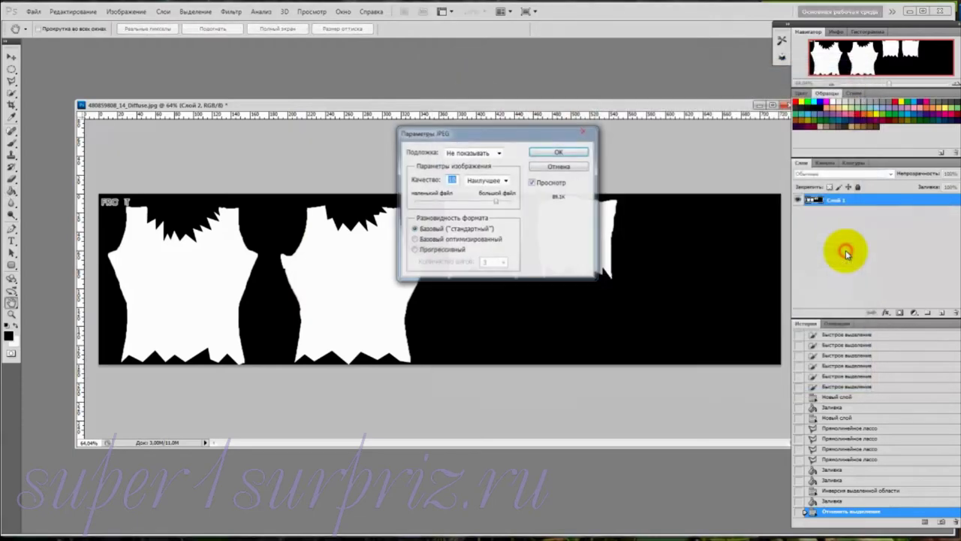
{"action": "left_click", "coordinate": [577, 151]}
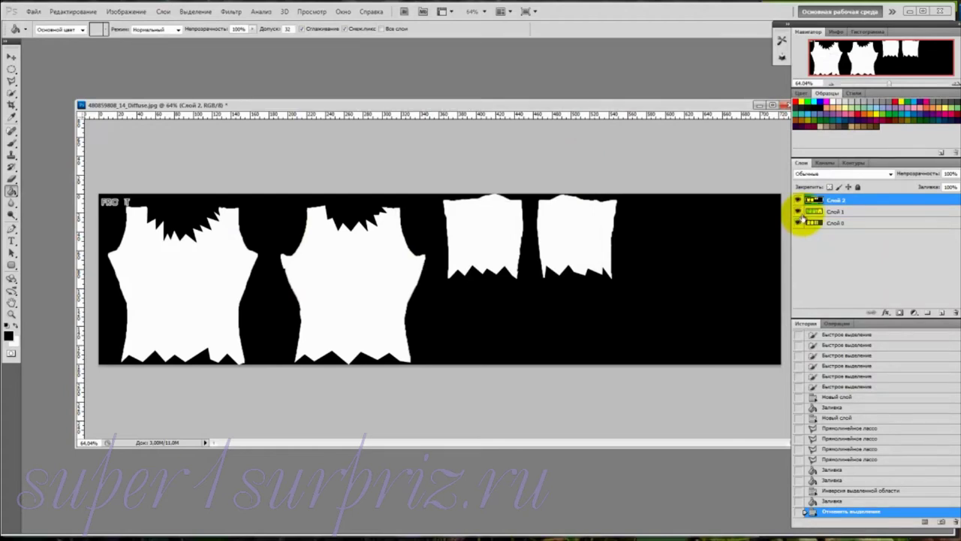
Save the layered document as 480859808_14_Diffuse.psd in the TEMP\Avatar gnom folder with maximum compatibility.
{"action": "left_click", "coordinate": [33, 14]}
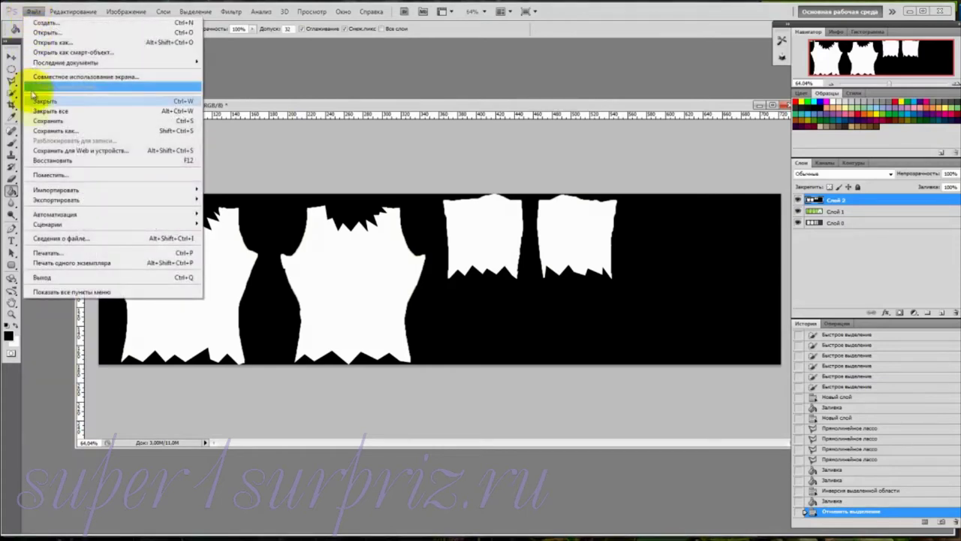
{"action": "left_click", "coordinate": [35, 130]}
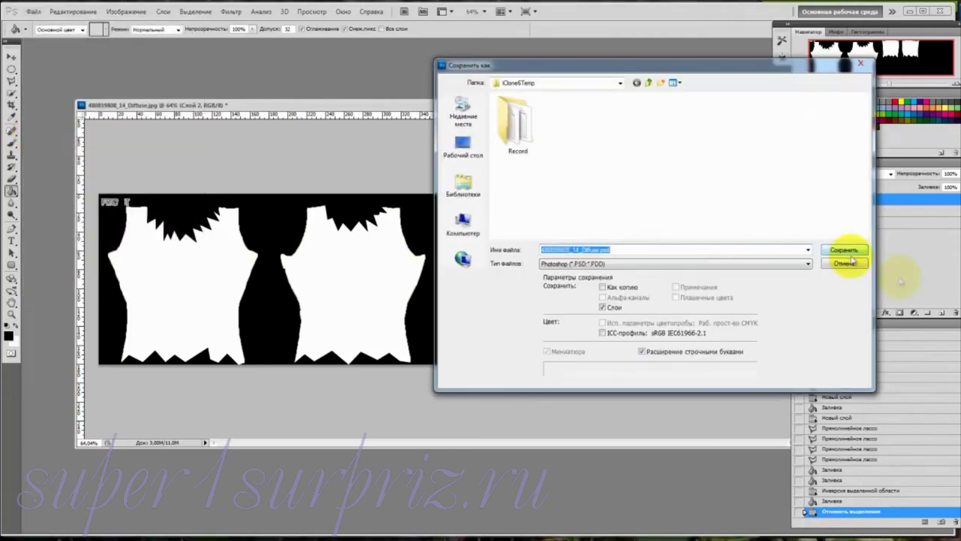
{"action": "left_click", "coordinate": [620, 83]}
{"action": "left_click", "coordinate": [530, 181]}
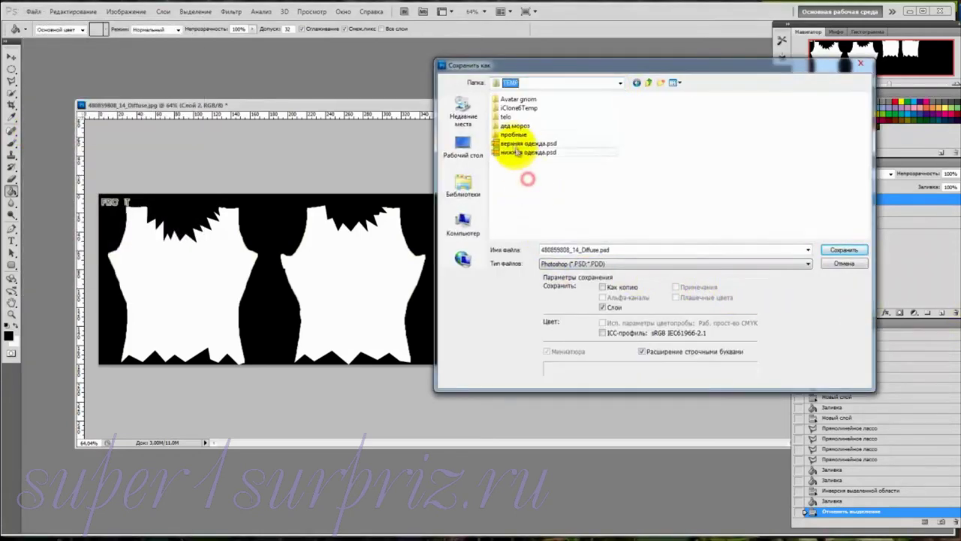
{"action": "double_click", "coordinate": [516, 99]}
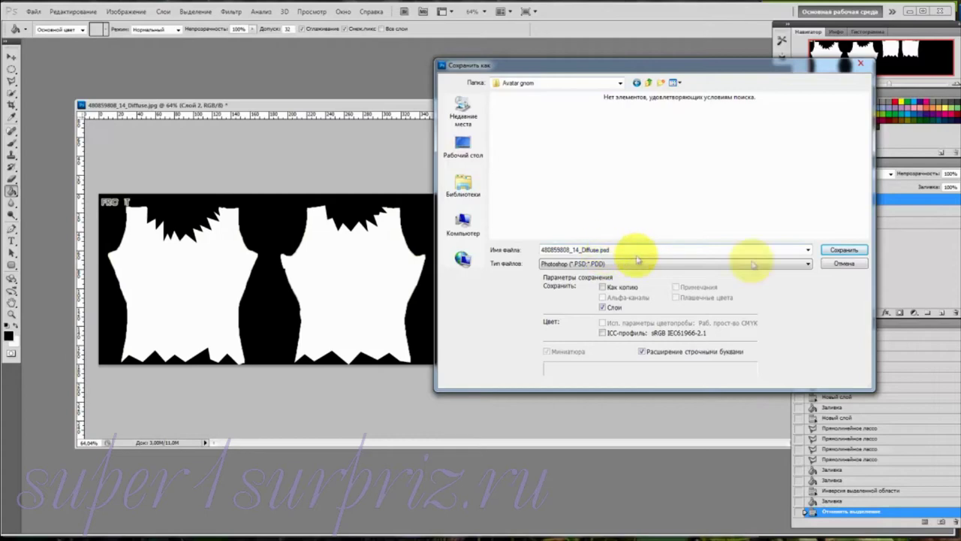
{"action": "left_click", "coordinate": [836, 252]}
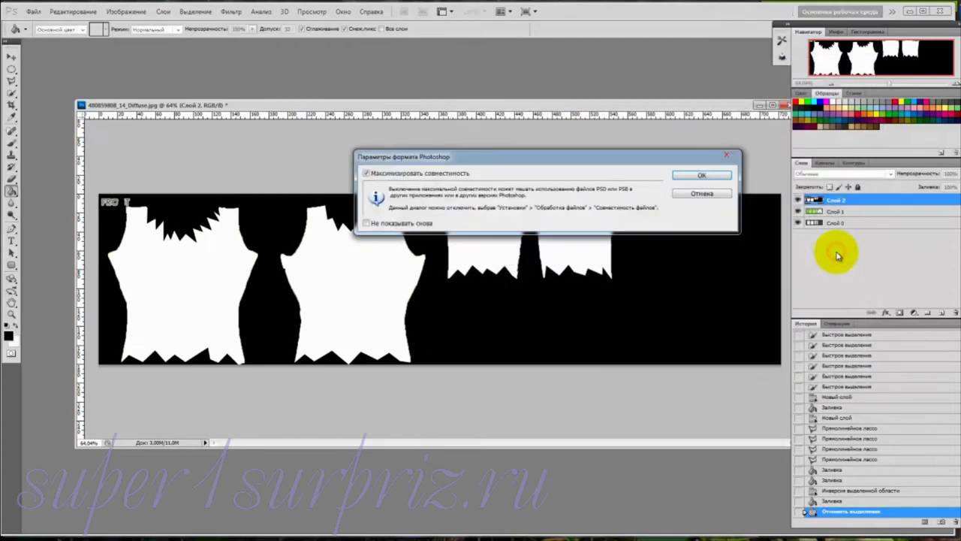
{"action": "left_click", "coordinate": [722, 175]}
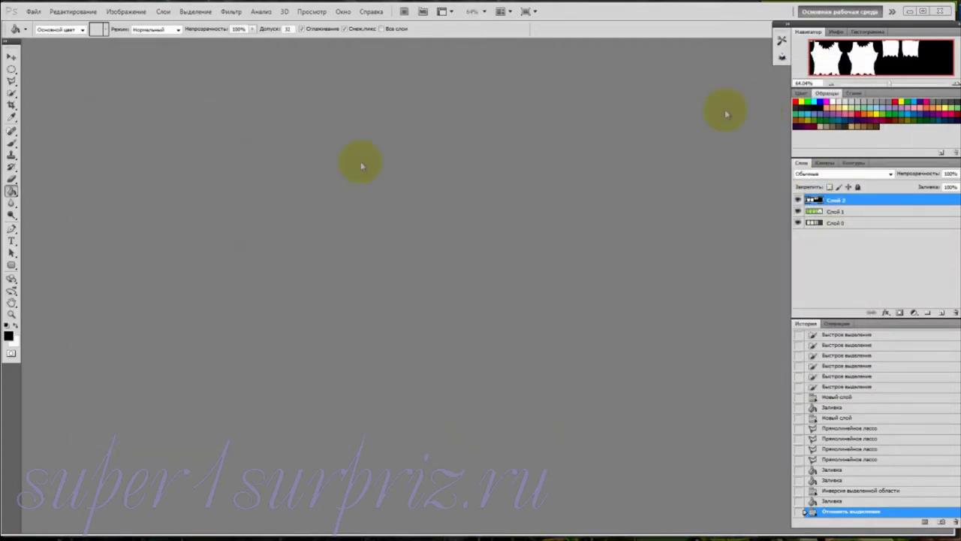
Switch to iClone and load the green camouflage image from the iClon\текстуры\ткани folder as the RL_Upper material's diffuse texture.
{"action": "mouse_move", "coordinate": [83, 534]}
{"action": "left_click", "coordinate": [81, 489]}
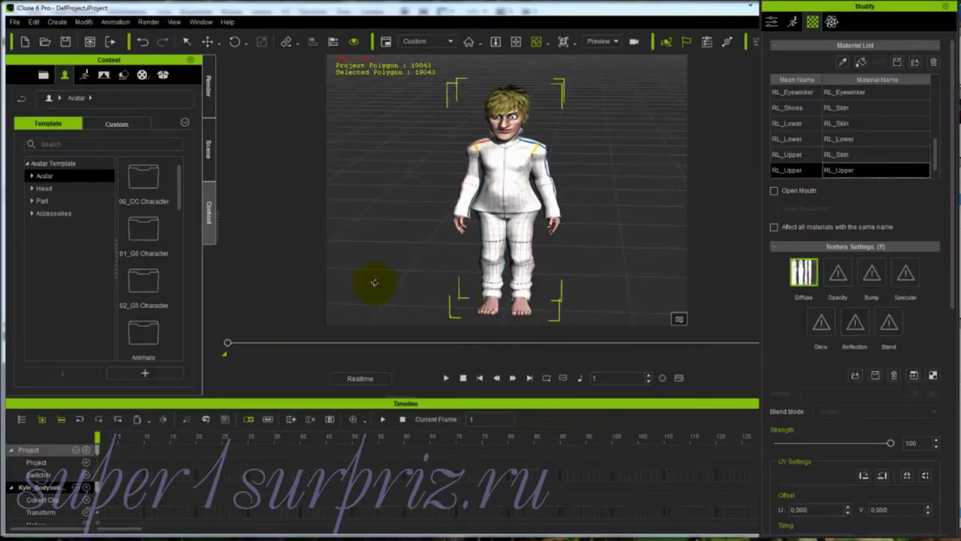
{"action": "double_click", "coordinate": [802, 276]}
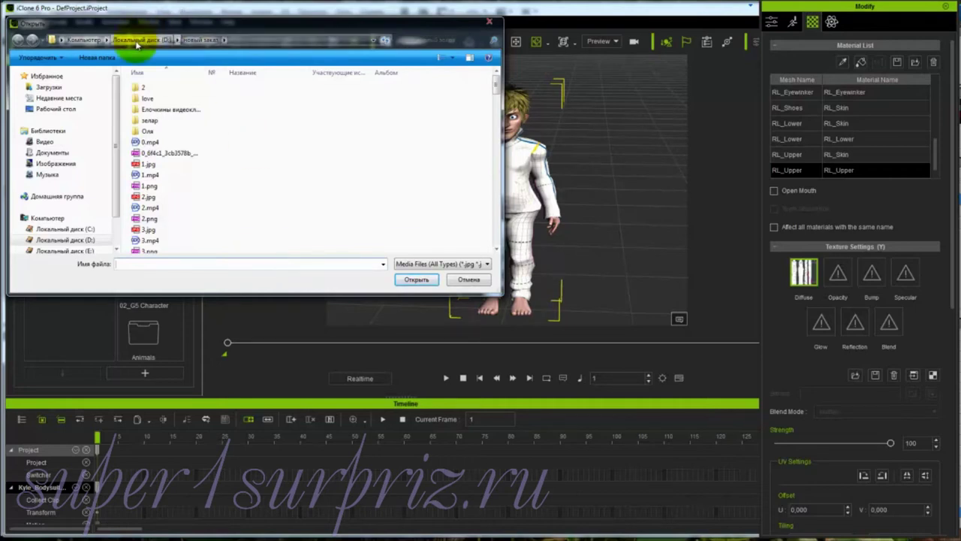
{"action": "left_click", "coordinate": [137, 42]}
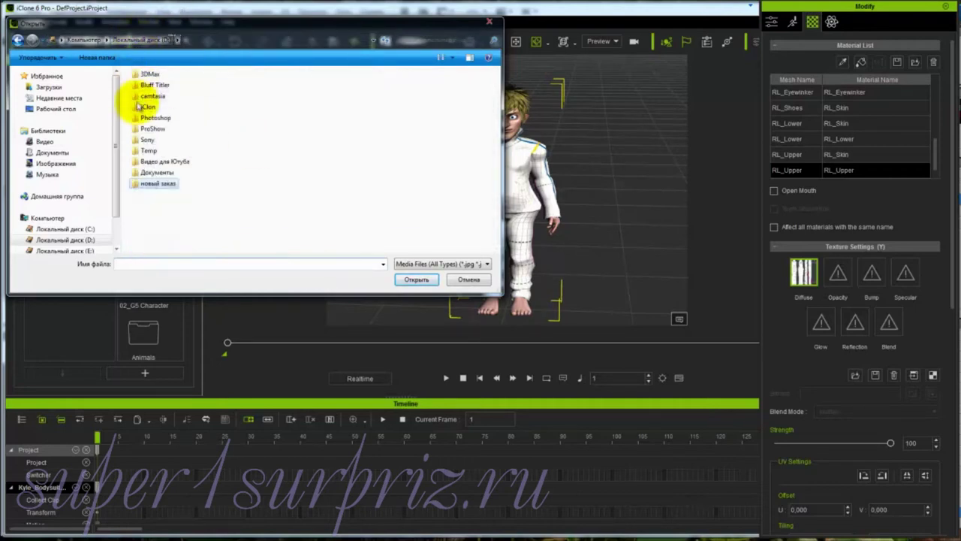
{"action": "double_click", "coordinate": [144, 107]}
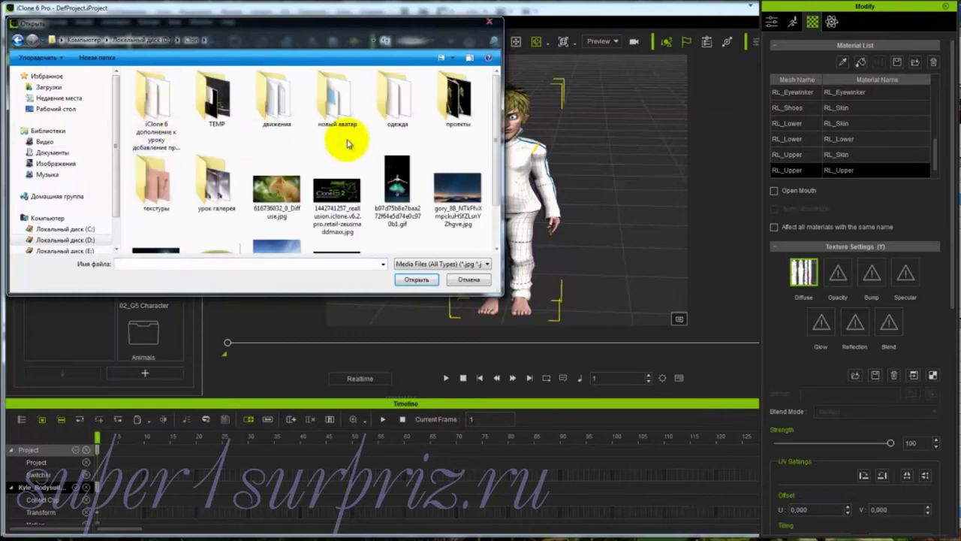
{"action": "double_click", "coordinate": [152, 187]}
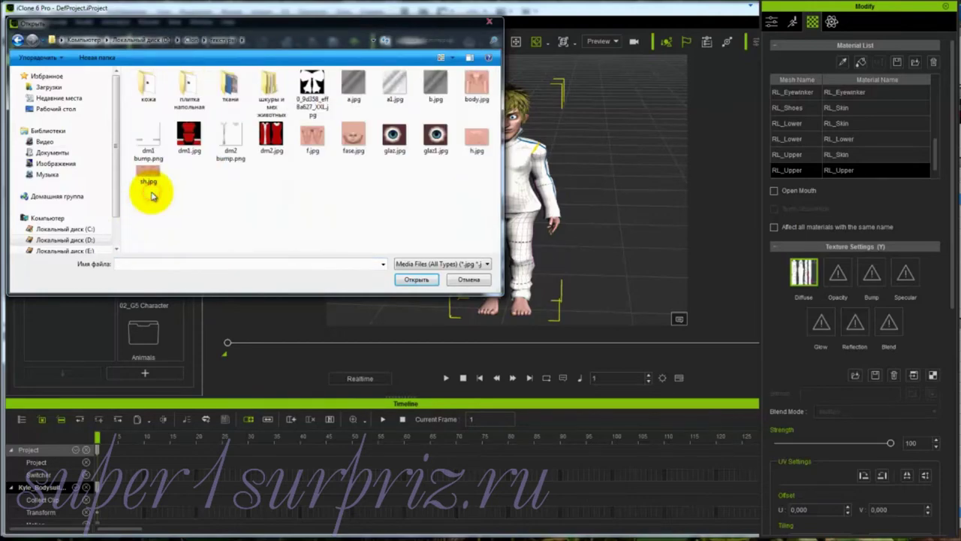
{"action": "double_click", "coordinate": [230, 85]}
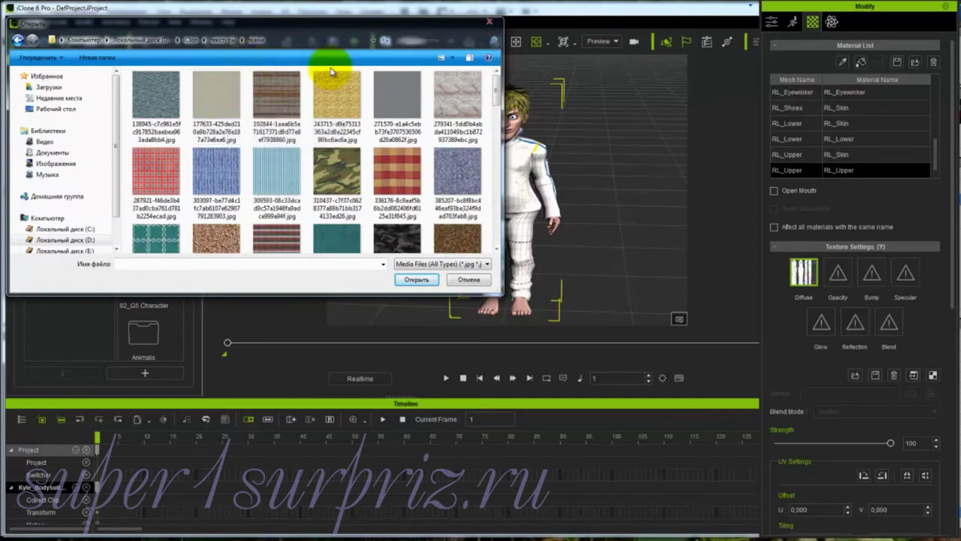
{"action": "left_click", "coordinate": [337, 181]}
{"action": "left_click", "coordinate": [424, 280]}
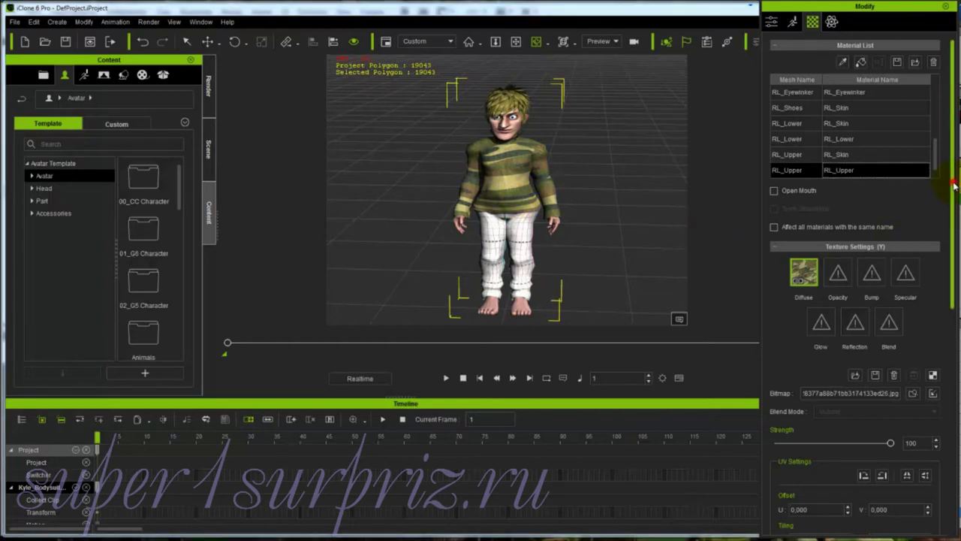
Set the camouflage diffuse texture's tiling to 5 in both U and V.
{"action": "left_click_drag", "start_coordinate": [955, 186], "coordinate": [954, 290]}
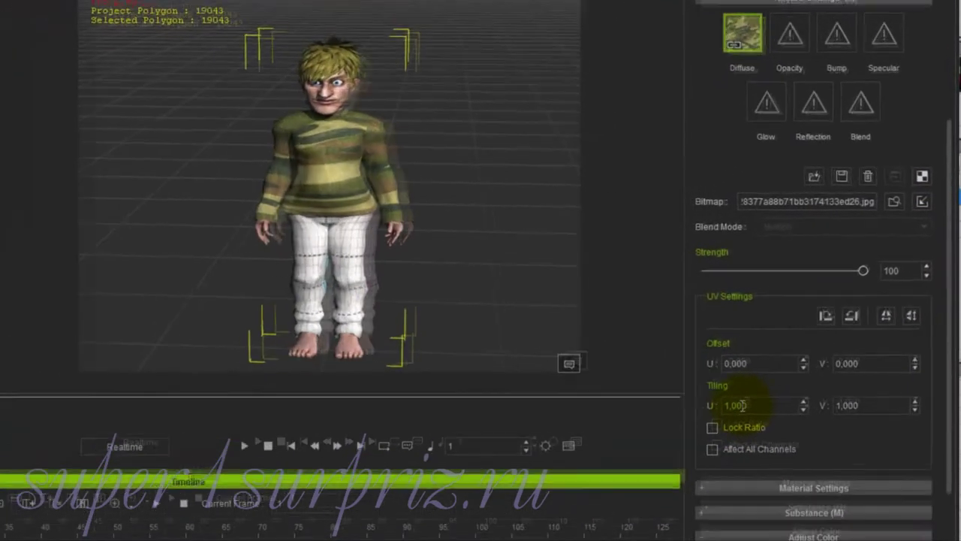
{"action": "left_click", "coordinate": [794, 348]}
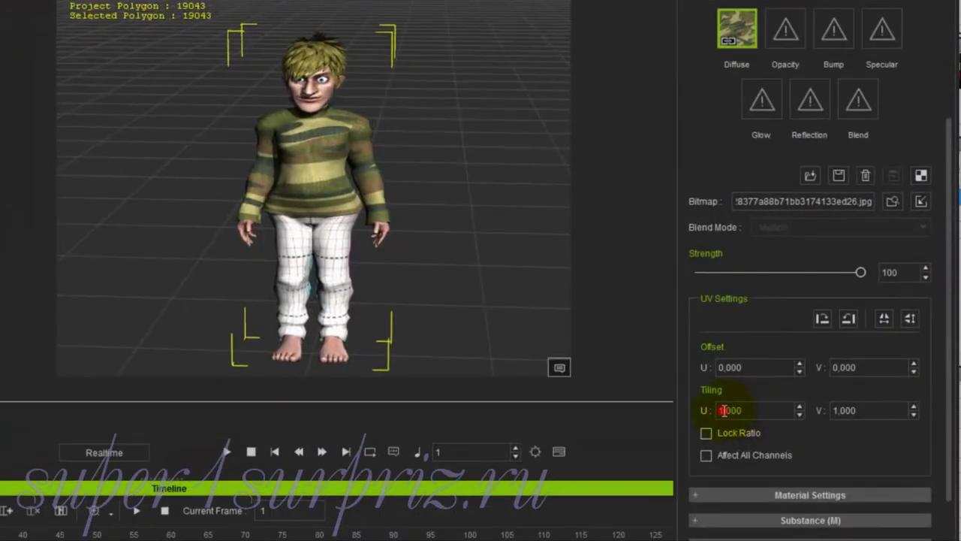
{"action": "left_click_drag", "start_coordinate": [721, 410], "coordinate": [719, 410]}
{"action": "type", "text": "5"}
{"action": "left_click_drag", "start_coordinate": [838, 410], "coordinate": [833, 410]}
{"action": "type", "text": "5"}
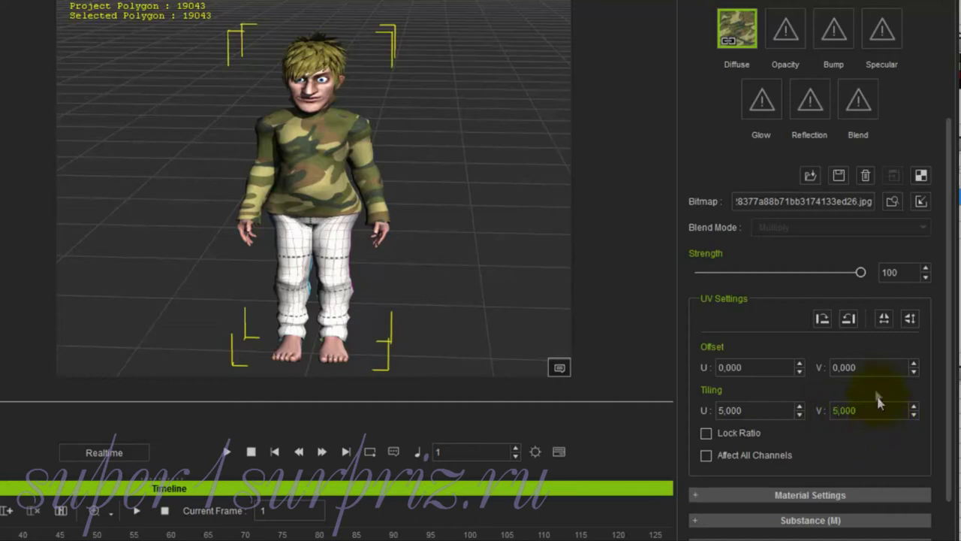
{"action": "left_click", "coordinate": [787, 411]}
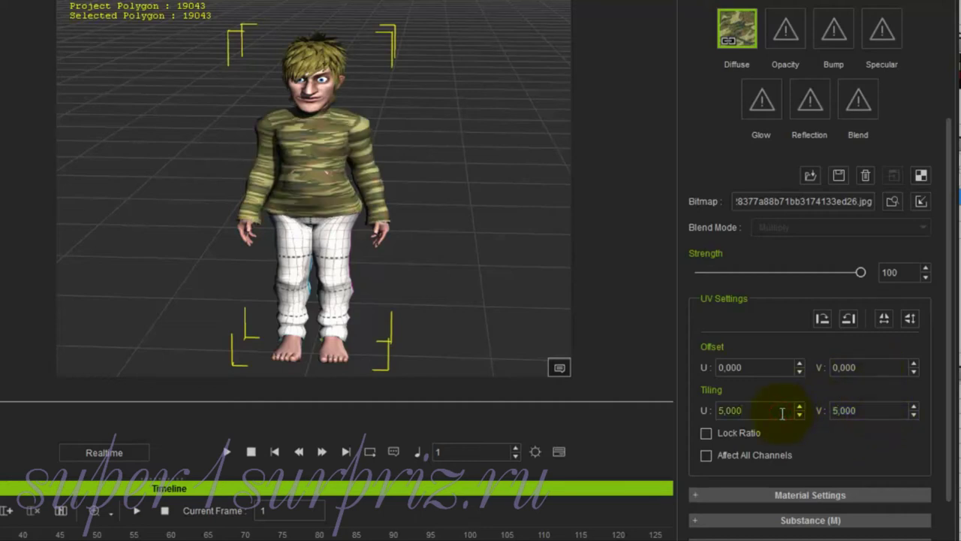
Set the camouflage diffuse texture's V tiling to 3.
{"action": "left_click_drag", "start_coordinate": [842, 410], "coordinate": [835, 410]}
{"action": "type", "text": "3"}
{"action": "left_click", "coordinate": [788, 409]}
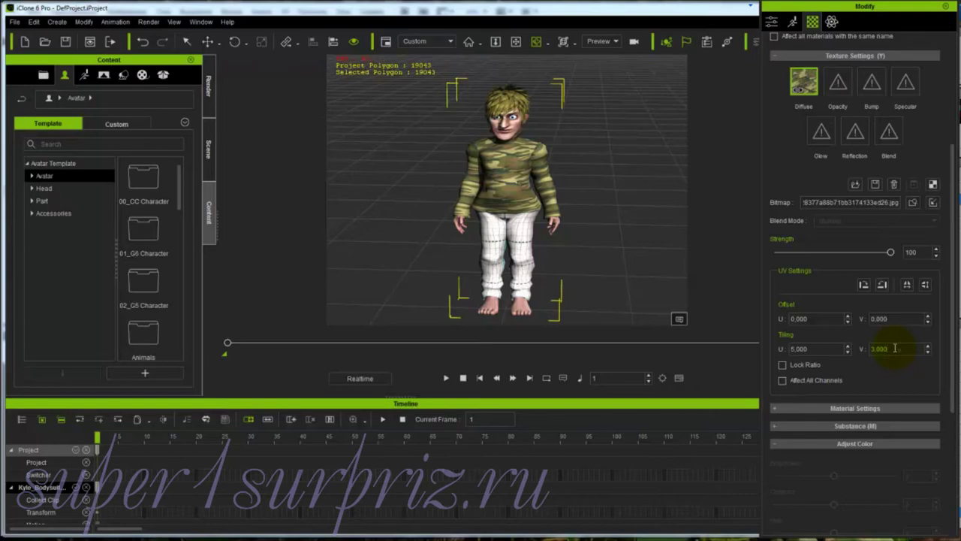
{"action": "left_click_drag", "start_coordinate": [952, 289], "coordinate": [945, 199]}
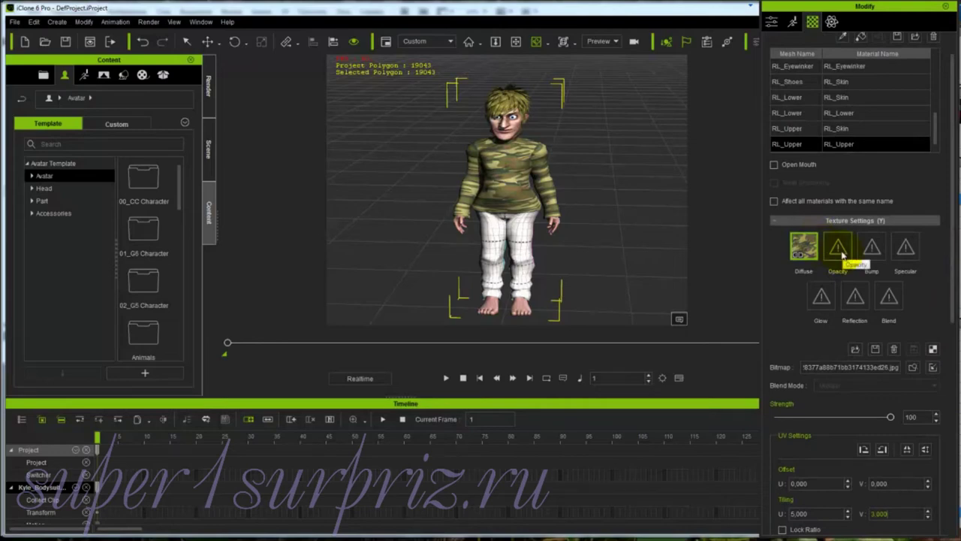
Load v-1.jpg from the TEMP\Avatar gnom folder as the RL_Upper material's opacity texture and check the top on the avatar.
{"action": "double_click", "coordinate": [838, 247]}
{"action": "left_click", "coordinate": [268, 262]}
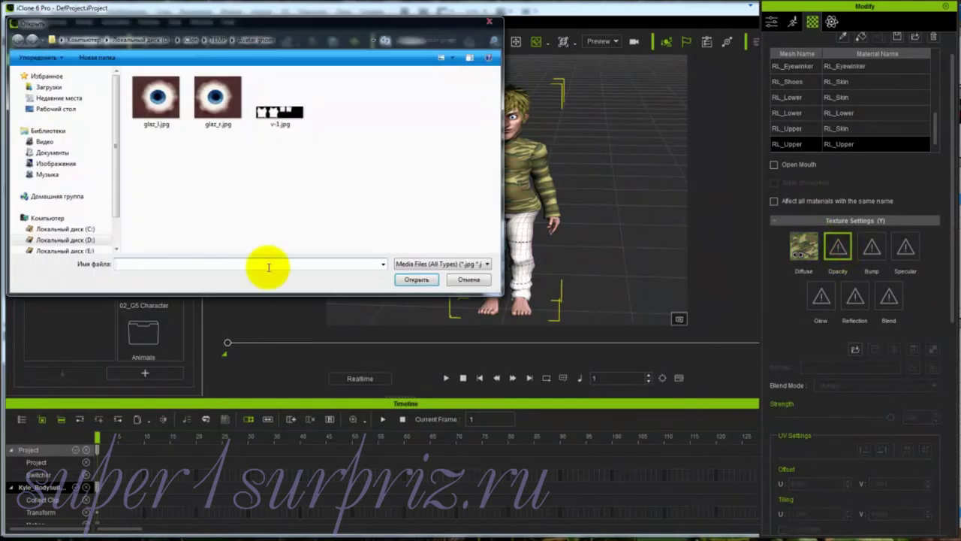
{"action": "left_click", "coordinate": [262, 194]}
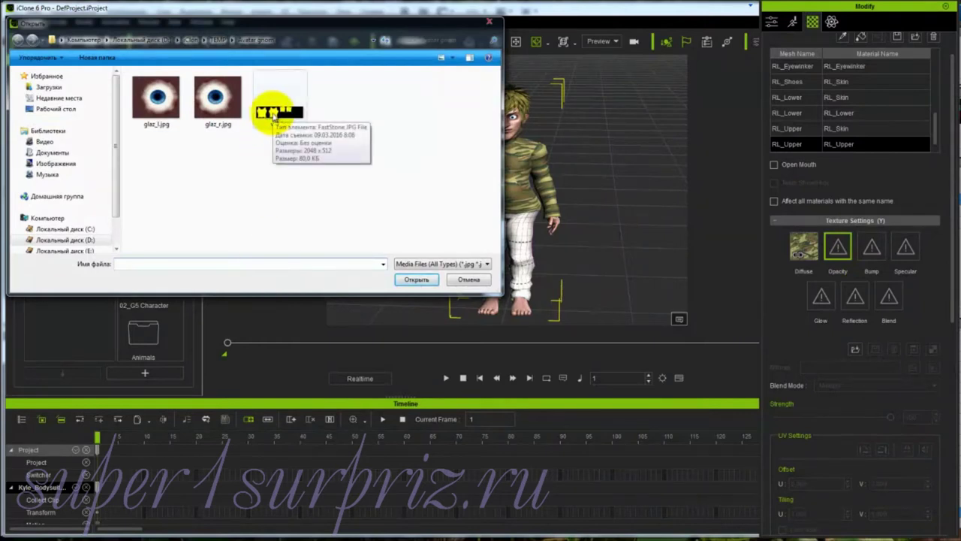
{"action": "left_click", "coordinate": [274, 113]}
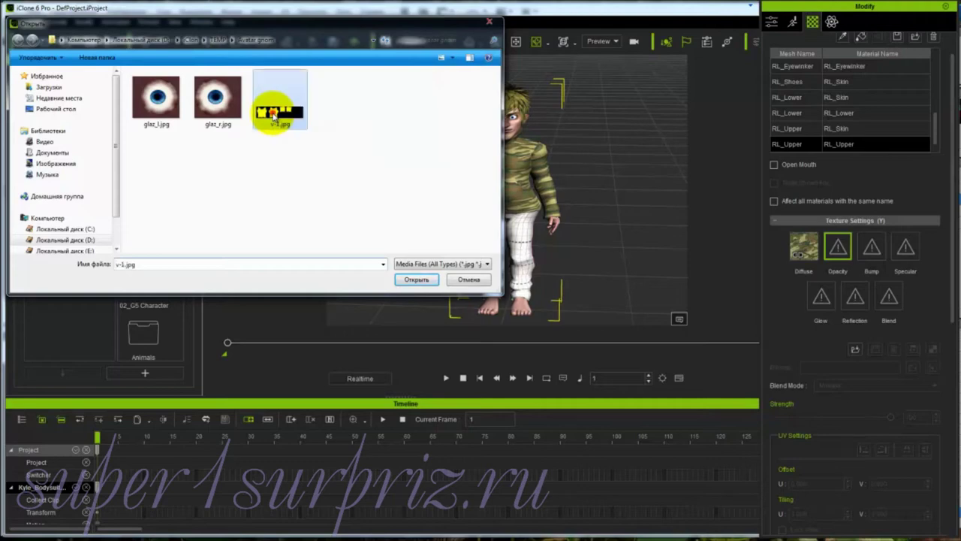
{"action": "left_click", "coordinate": [423, 280]}
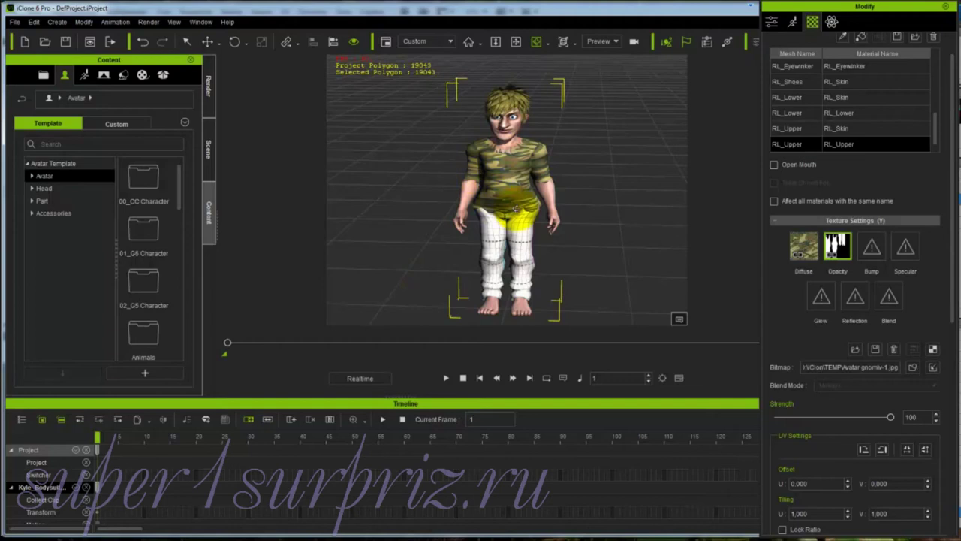
{"action": "scroll", "coordinate": [515, 204], "scroll_direction": "up", "scroll_amount": 5}
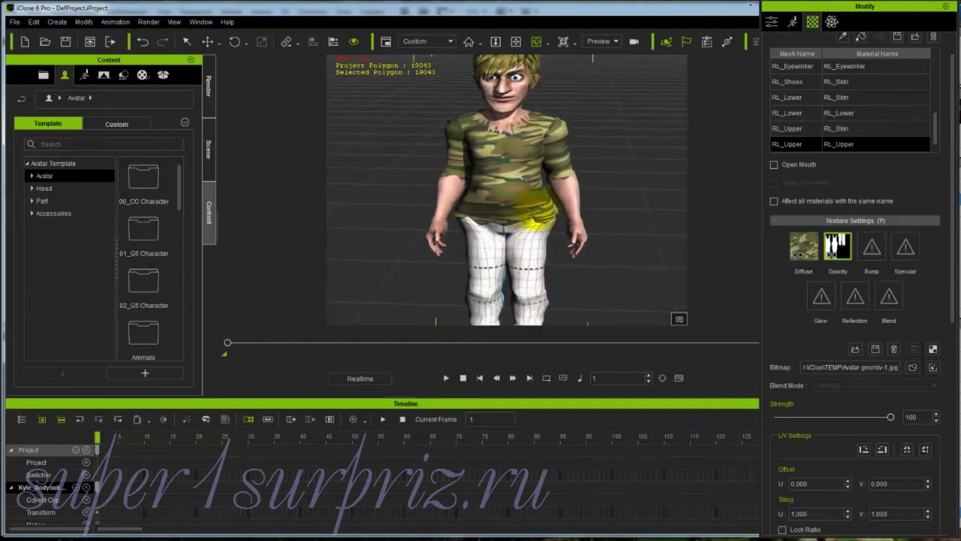
{"action": "right_click_drag", "start_coordinate": [515, 204], "coordinate": [704, 210]}
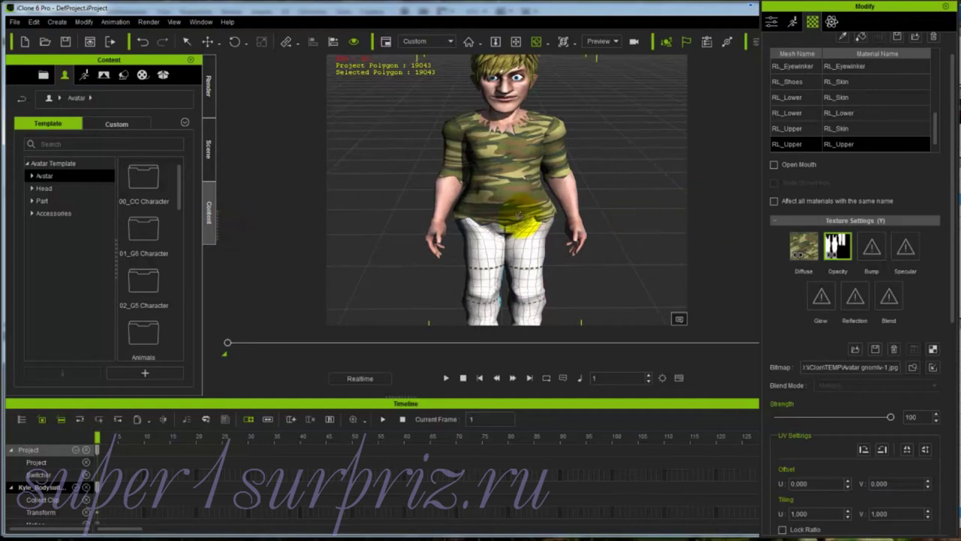
{"action": "right_click_drag", "start_coordinate": [518, 226], "coordinate": [529, 169]}
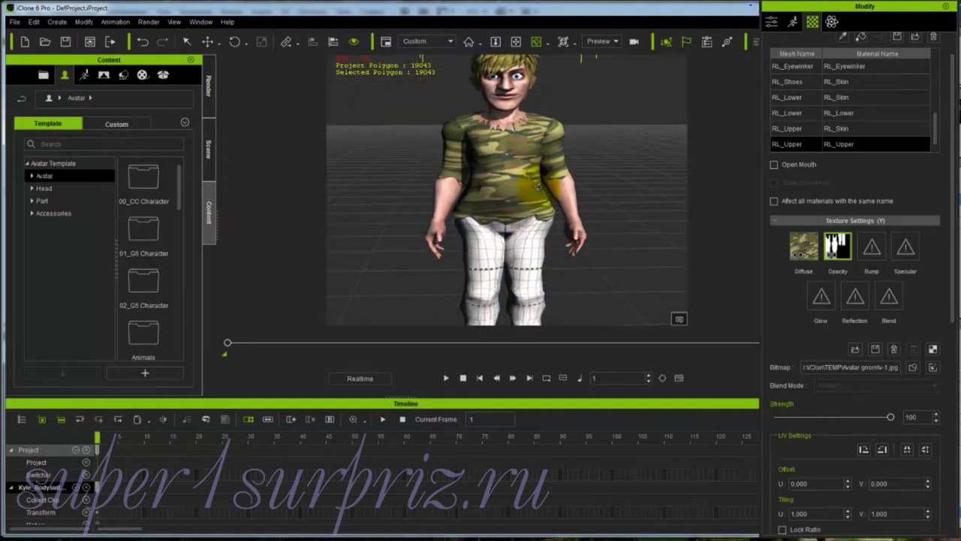
Select the avatar's trousers material RL_Lower and send its diffuse texture to Photoshop for editing.
{"action": "key", "text": "z"}
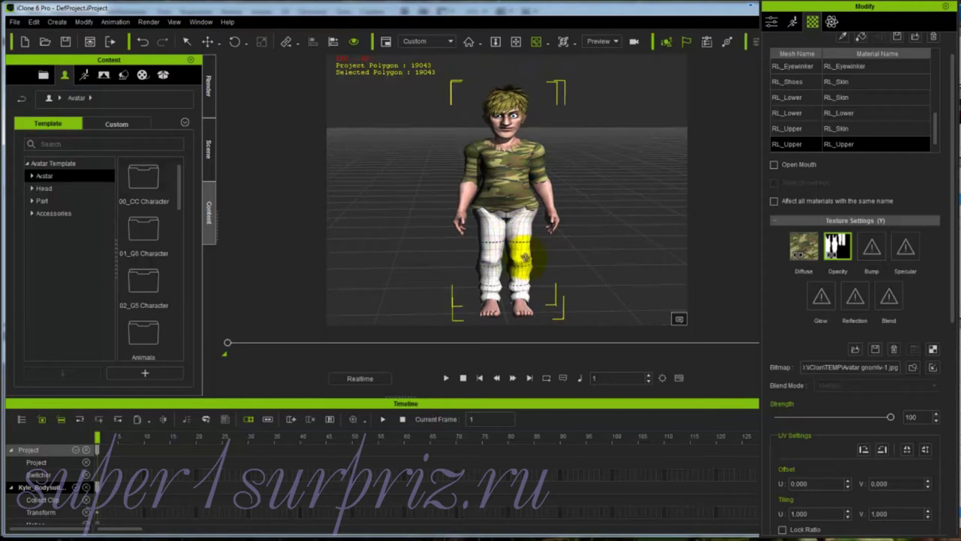
{"action": "left_click", "coordinate": [524, 256]}
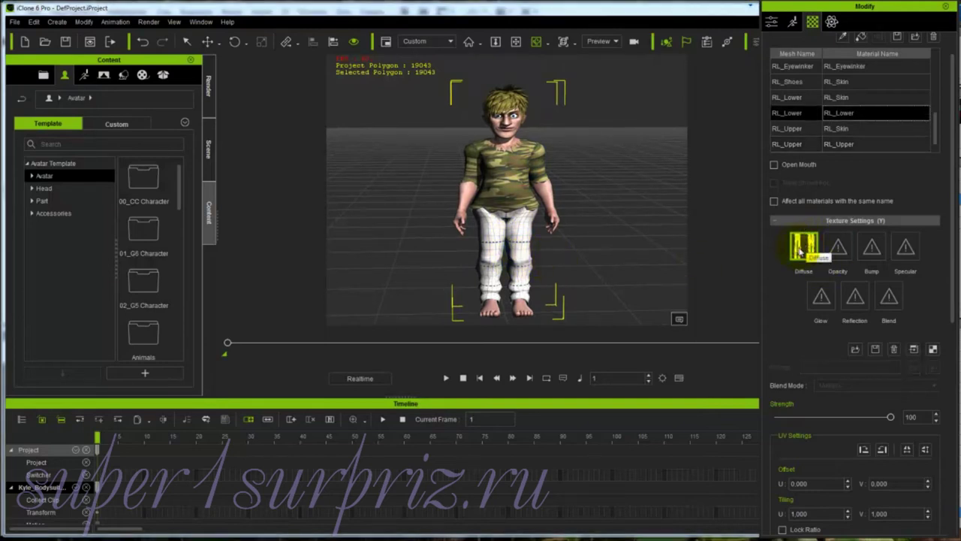
{"action": "left_click", "coordinate": [914, 350]}
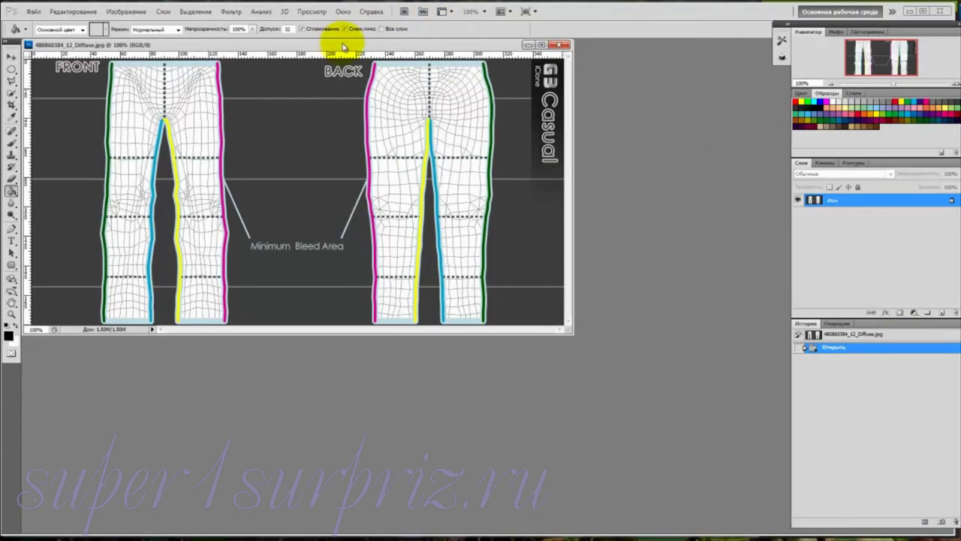
Select the front and back trouser shapes with Quick Selection and convert the background into a regular layer.
{"action": "left_click_drag", "start_coordinate": [342, 48], "coordinate": [443, 99]}
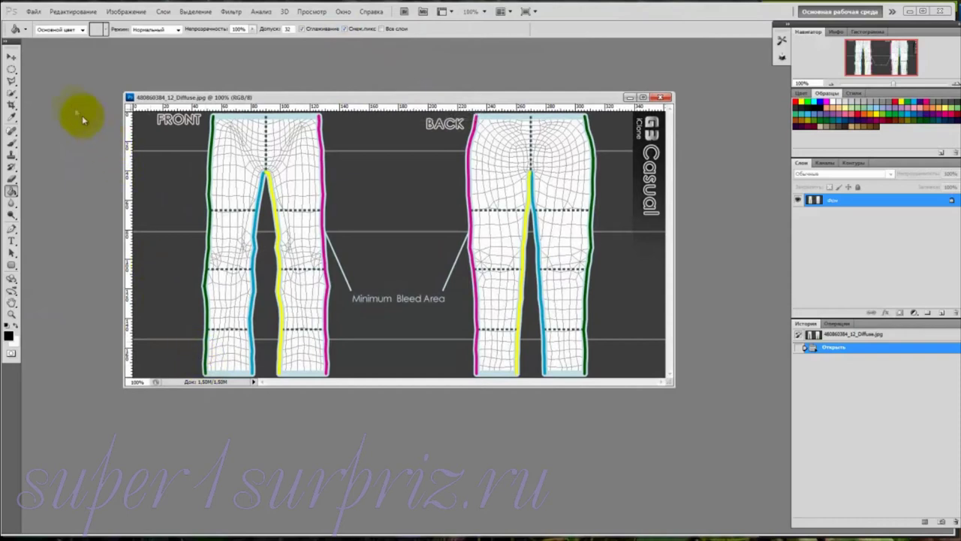
{"action": "left_click", "coordinate": [12, 93]}
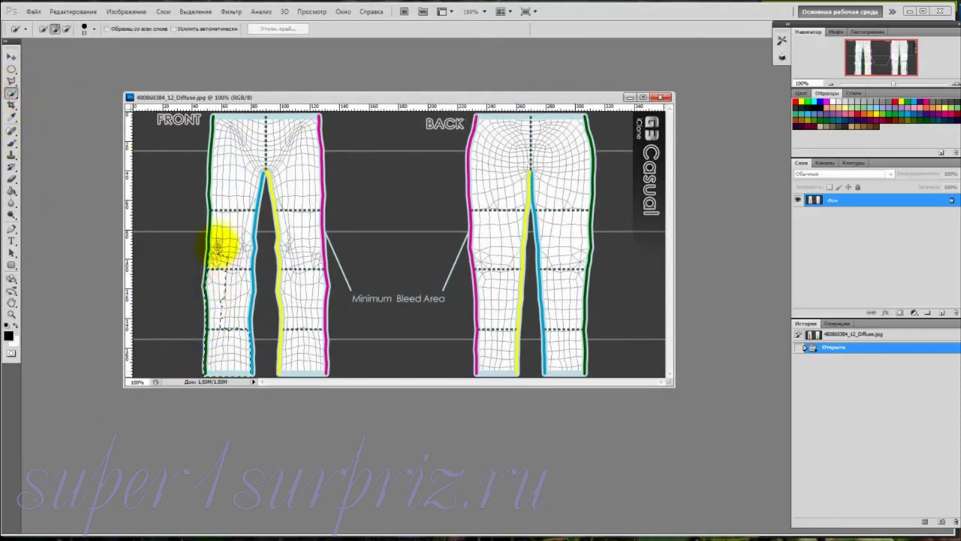
{"action": "left_click_drag", "start_coordinate": [220, 154], "coordinate": [234, 128]}
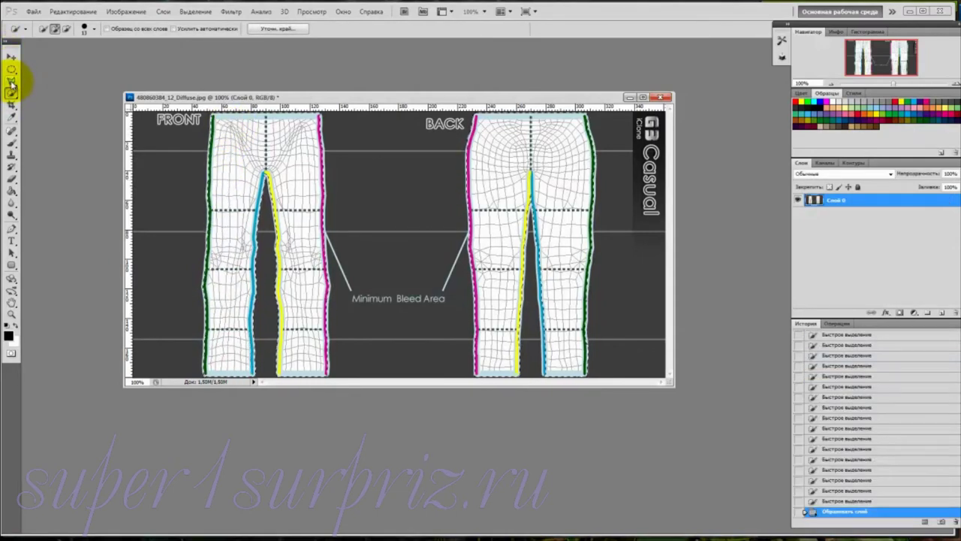
Subtract the lower legs from the selection with the Polygonal Lasso, cutting a zigzag edge just above the knee line on all four legs.
{"action": "left_click", "coordinate": [11, 80]}
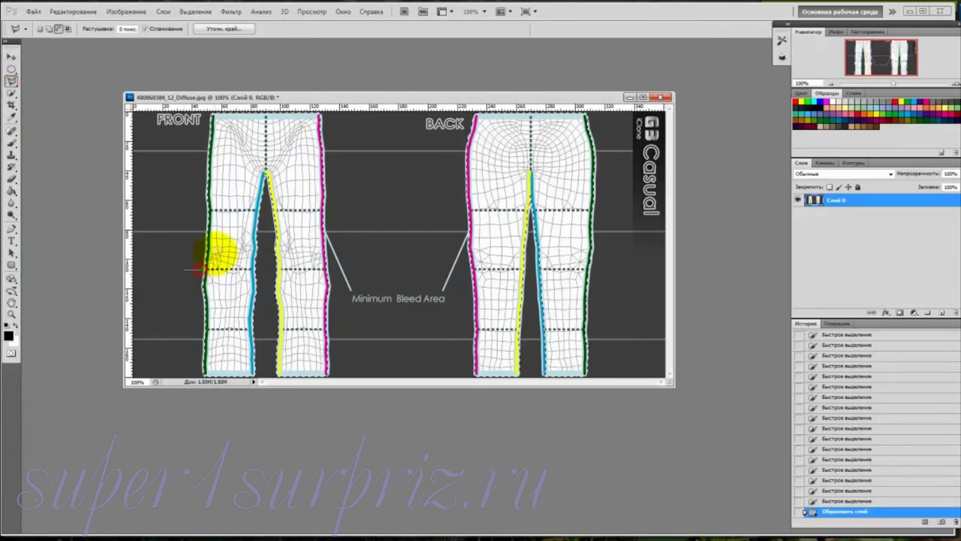
{"action": "mouse_move", "coordinate": [215, 254]}
{"action": "left_mouse_down"}
{"action": "mouse_move", "coordinate": [223, 262]}
{"action": "mouse_move", "coordinate": [256, 253]}
{"action": "left_mouse_up"}
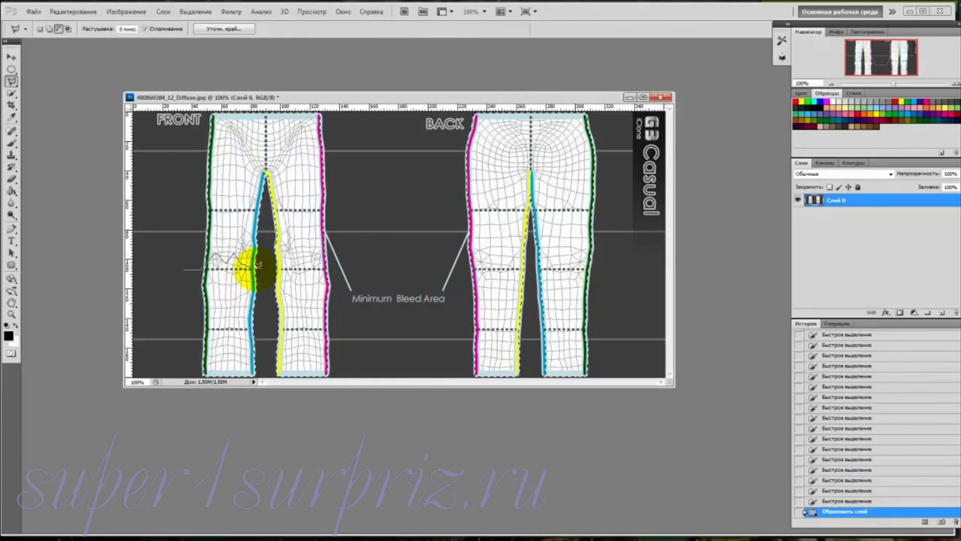
{"action": "left_click_drag", "start_coordinate": [257, 264], "coordinate": [596, 268]}
{"action": "left_click", "coordinate": [618, 476]}
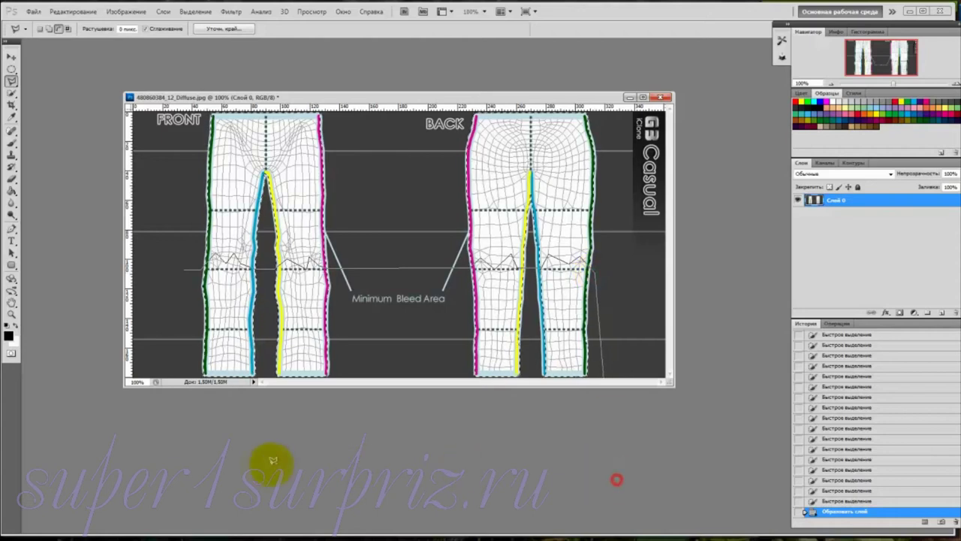
{"action": "left_click", "coordinate": [147, 452]}
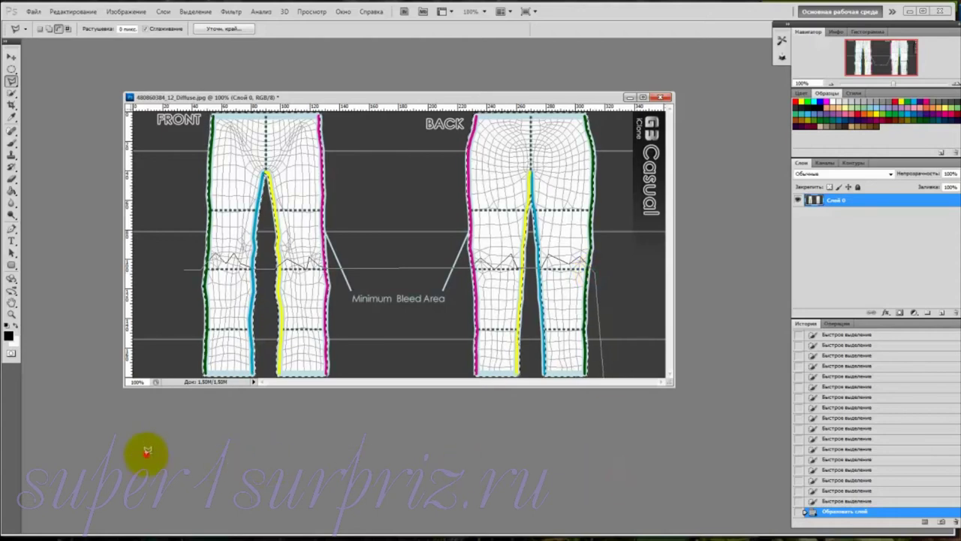
{"action": "left_click", "coordinate": [184, 268]}
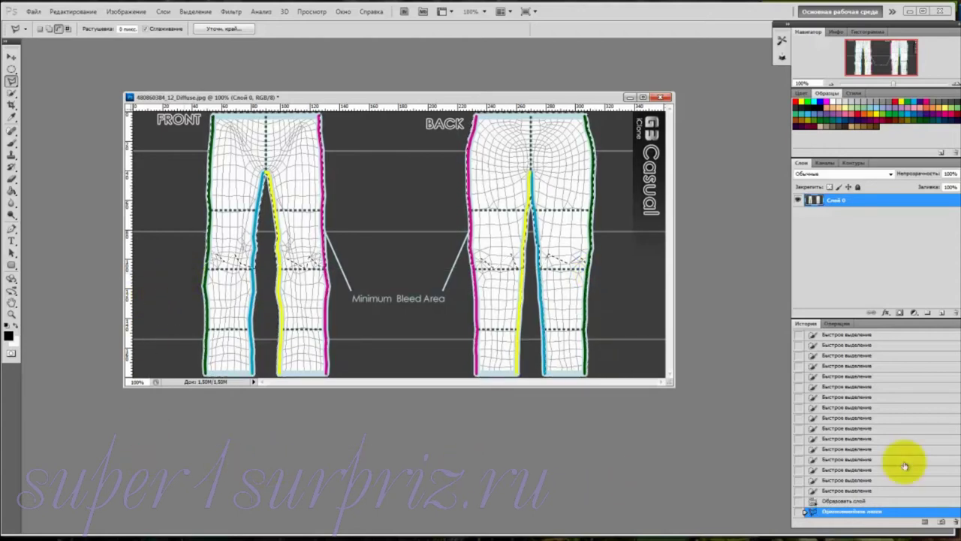
Add a new layer and fill the selected upper trouser areas with white.
{"action": "left_click", "coordinate": [833, 102]}
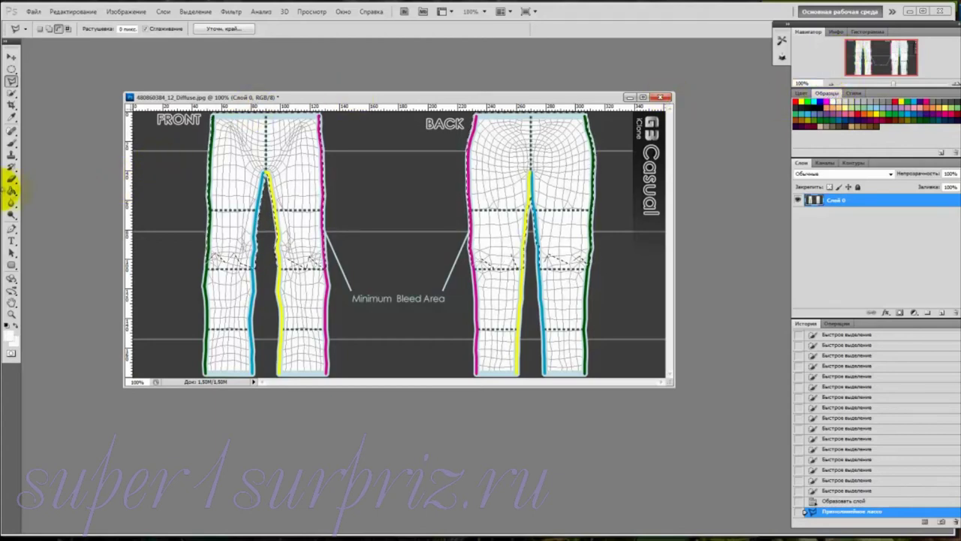
{"action": "left_click", "coordinate": [12, 190]}
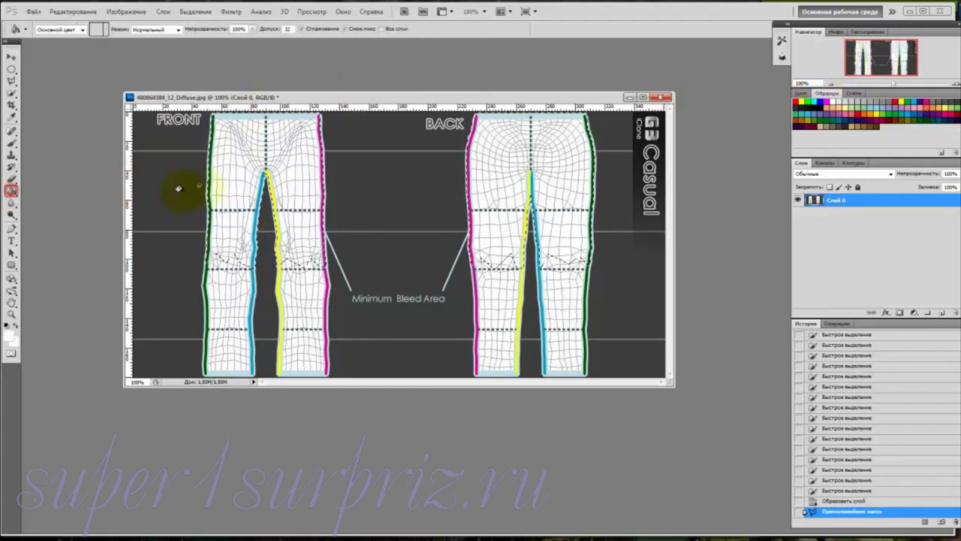
{"action": "left_click", "coordinate": [232, 174]}
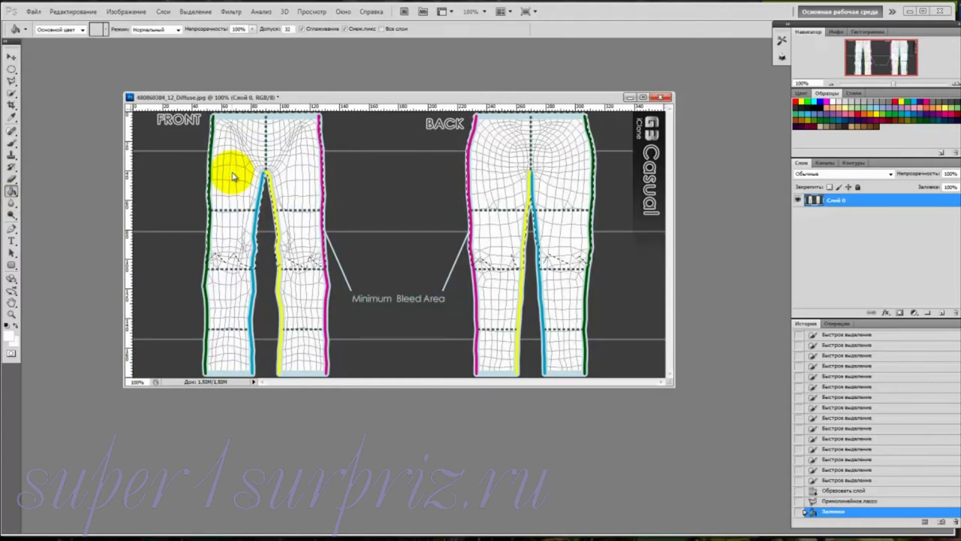
{"action": "left_click", "coordinate": [942, 312]}
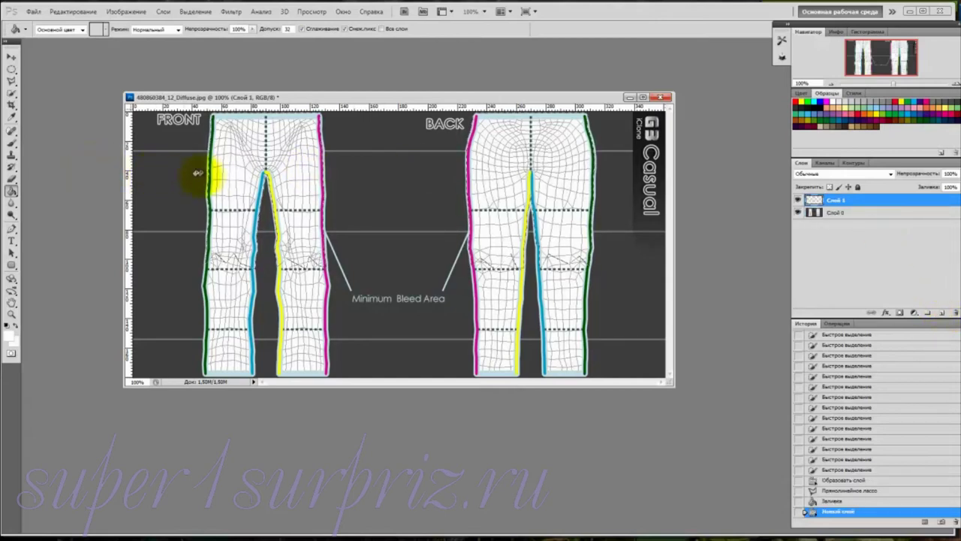
{"action": "left_click", "coordinate": [226, 180]}
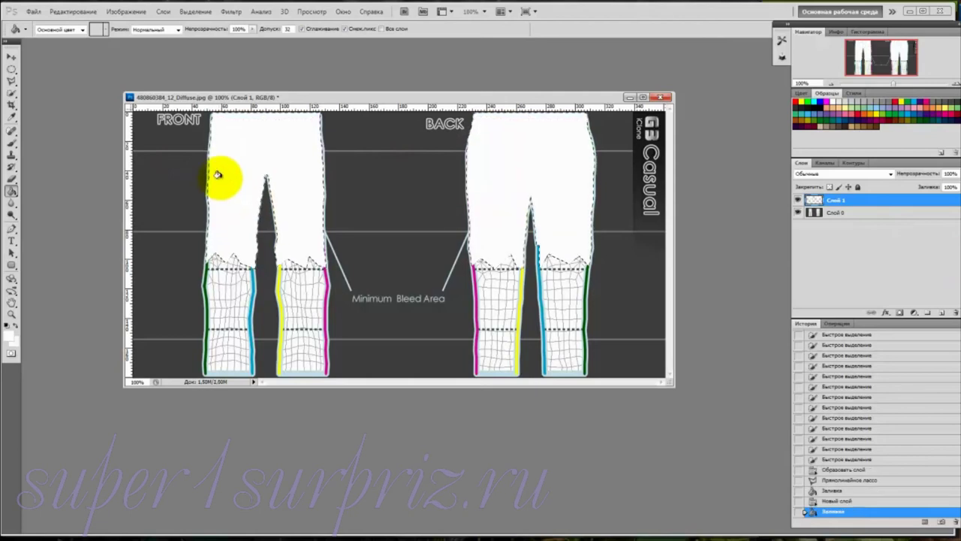
Invert the selection, fill the area around the trouser shapes with black, and clear the selection.
{"action": "left_click", "coordinate": [195, 11]}
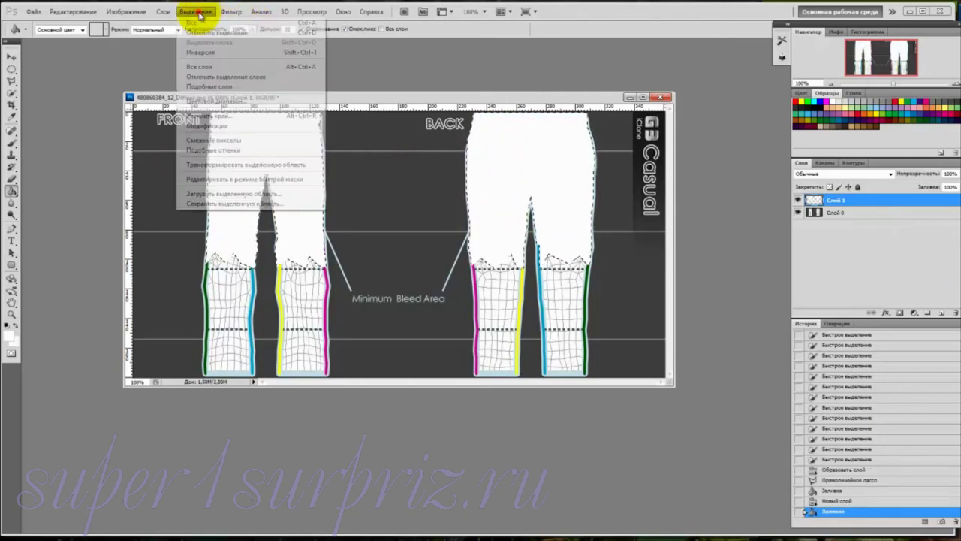
{"action": "left_click", "coordinate": [197, 52]}
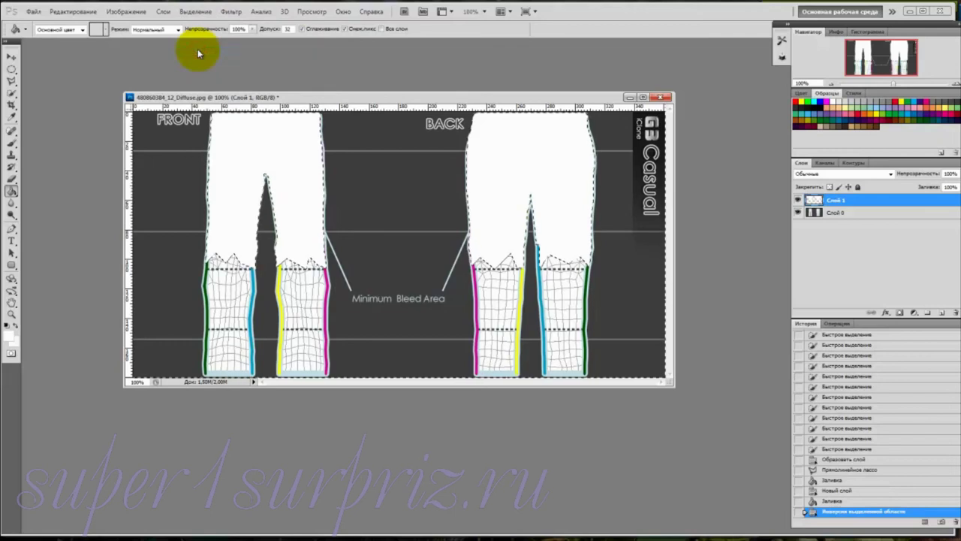
{"action": "key", "text": "d"}
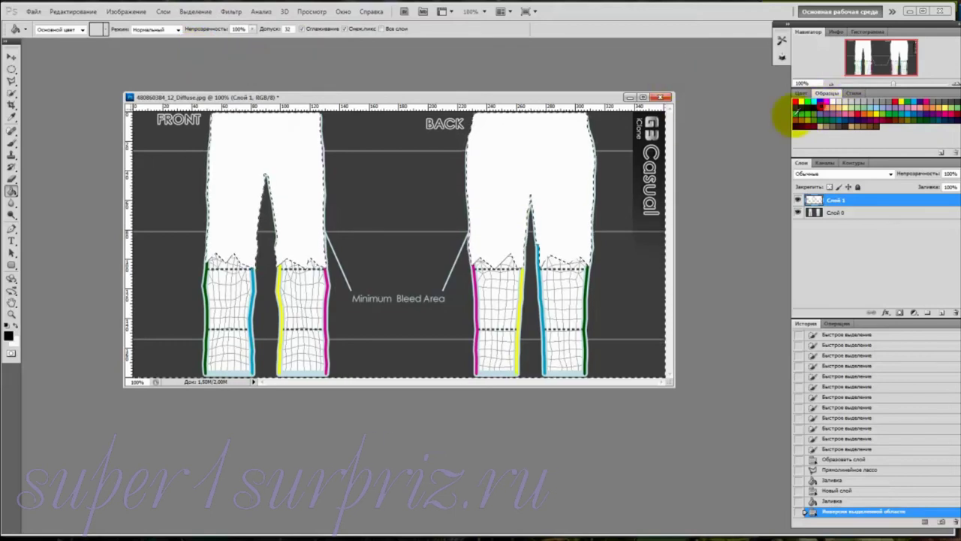
{"action": "left_click", "coordinate": [386, 201]}
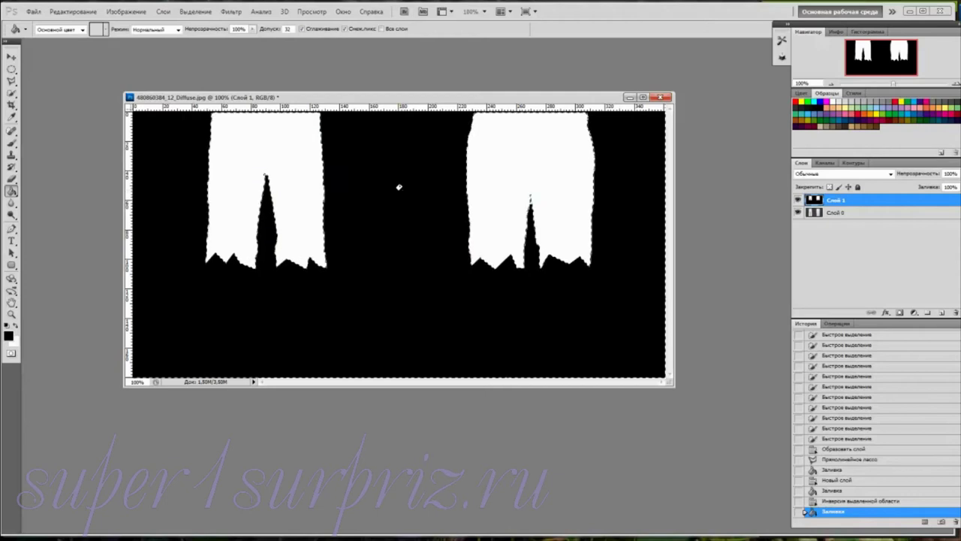
{"action": "left_click", "coordinate": [195, 11]}
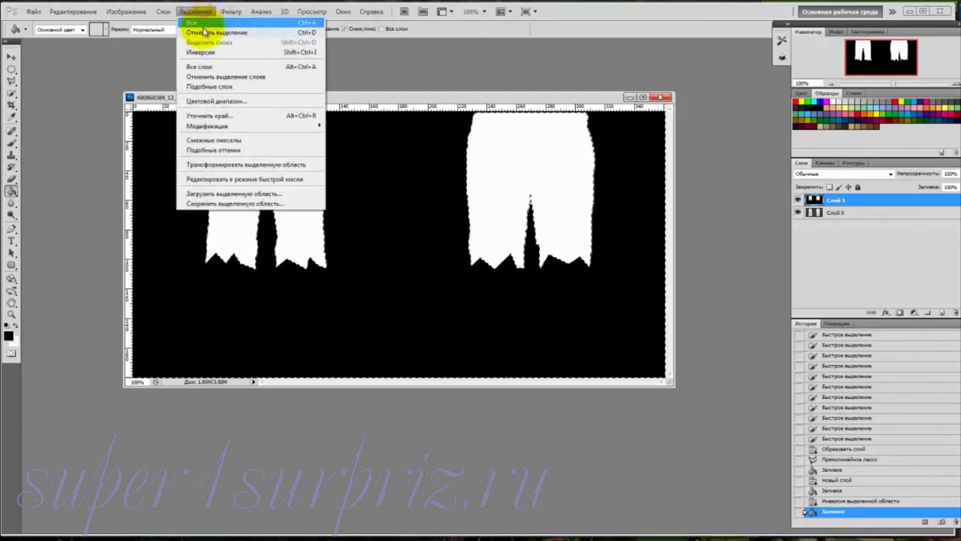
{"action": "left_click", "coordinate": [205, 33]}
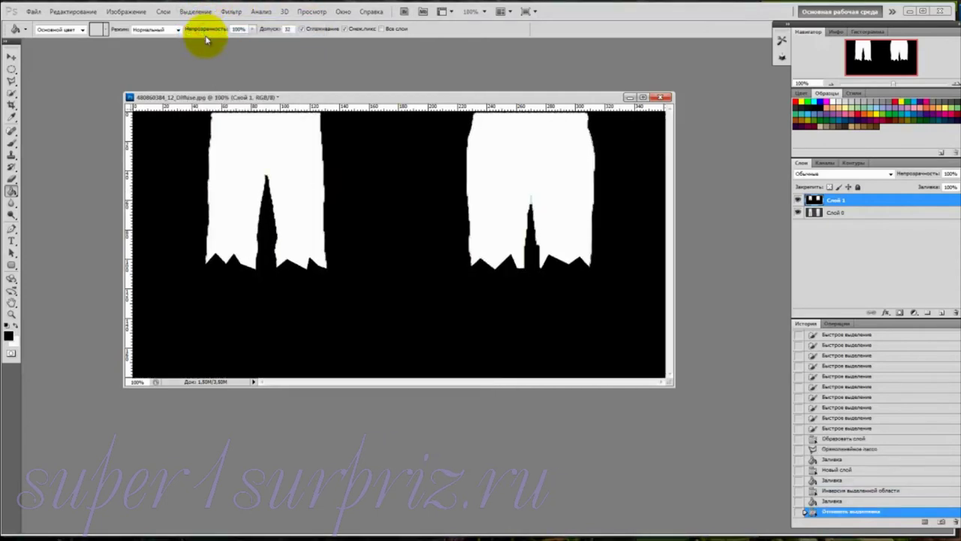
Save the black-and-white trouser mask as a JPEG named n-1 in the Avatar gnom folder inside TEMP.
{"action": "left_click", "coordinate": [33, 12]}
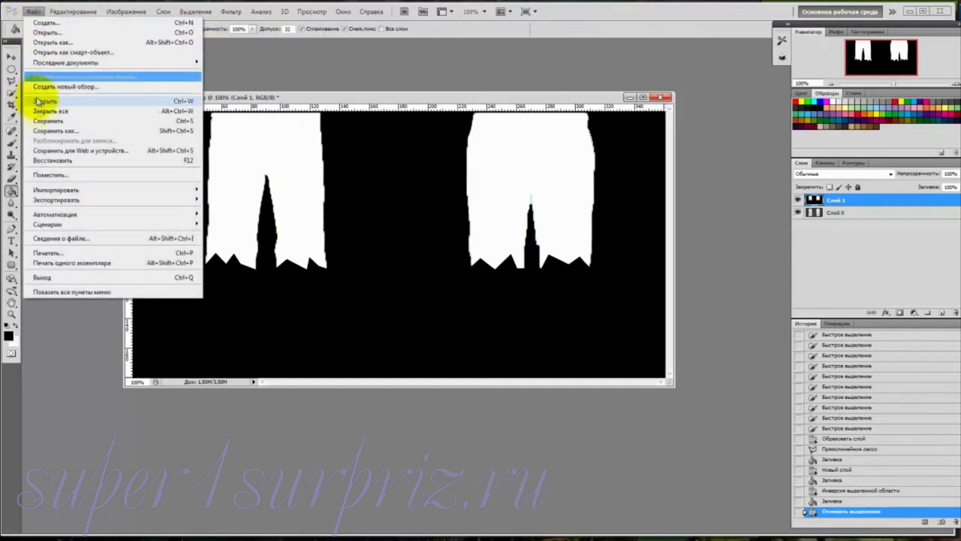
{"action": "left_click", "coordinate": [44, 133]}
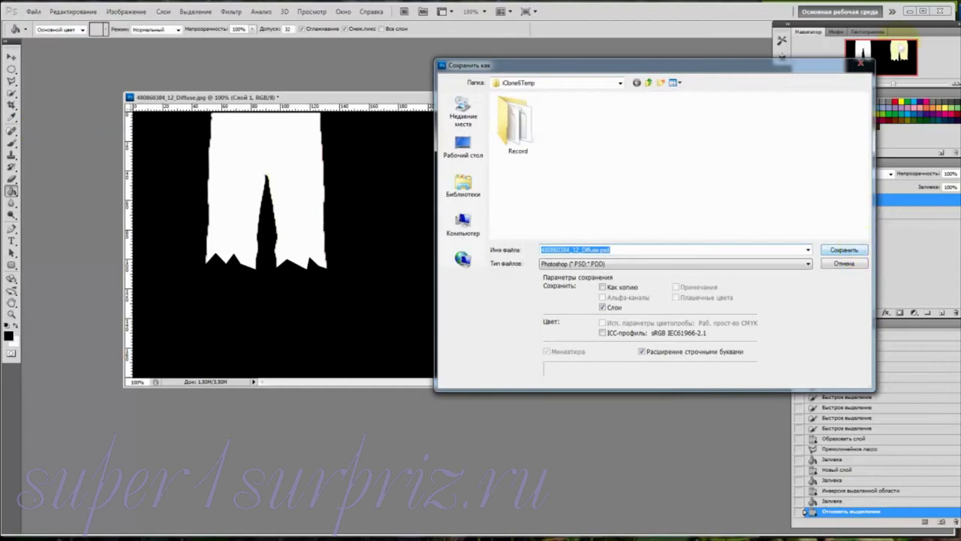
{"action": "left_click", "coordinate": [621, 82]}
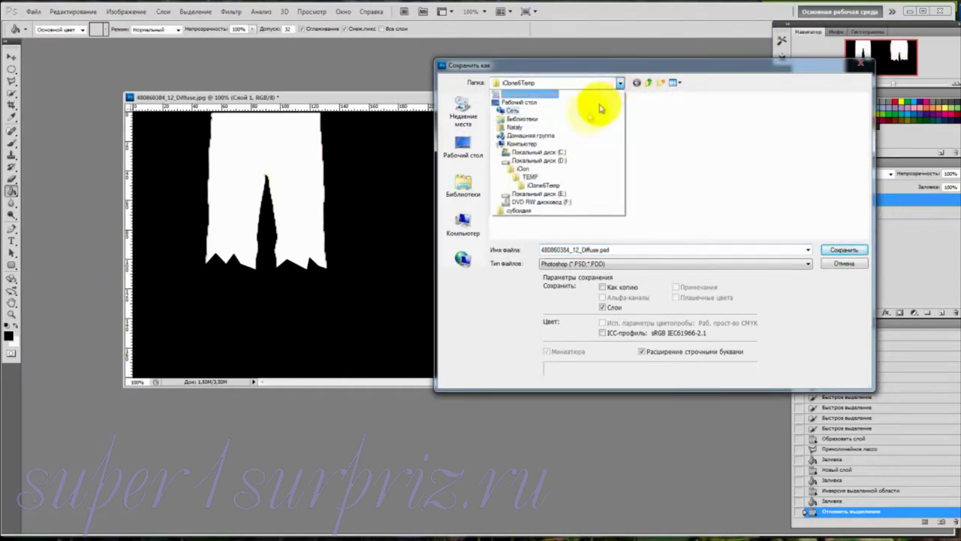
{"action": "left_click", "coordinate": [538, 176]}
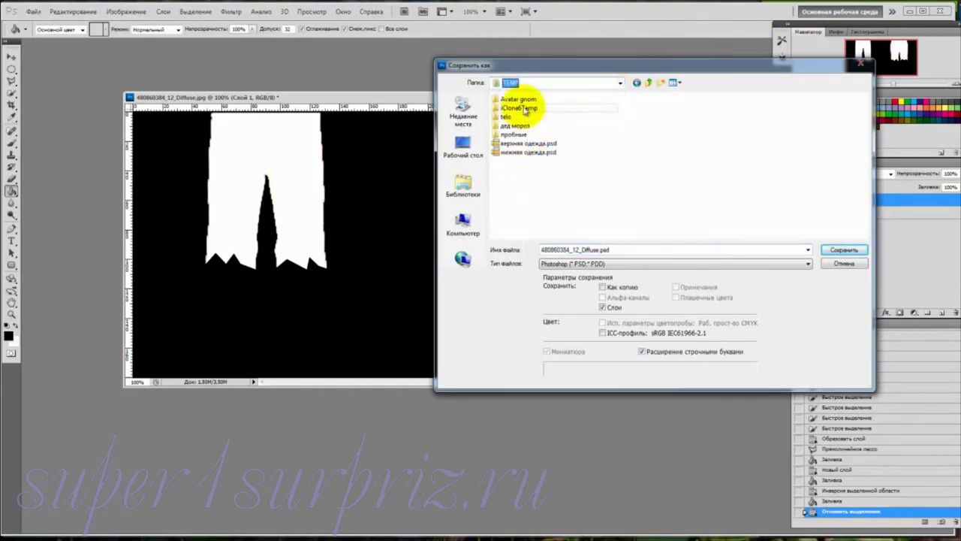
{"action": "left_click", "coordinate": [523, 100]}
{"action": "double_click", "coordinate": [523, 100]}
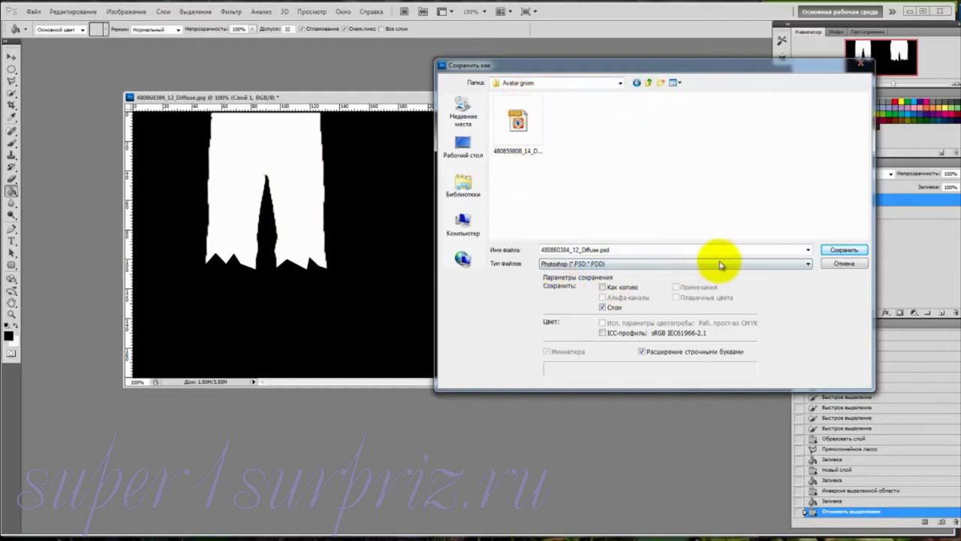
{"action": "left_click", "coordinate": [808, 264]}
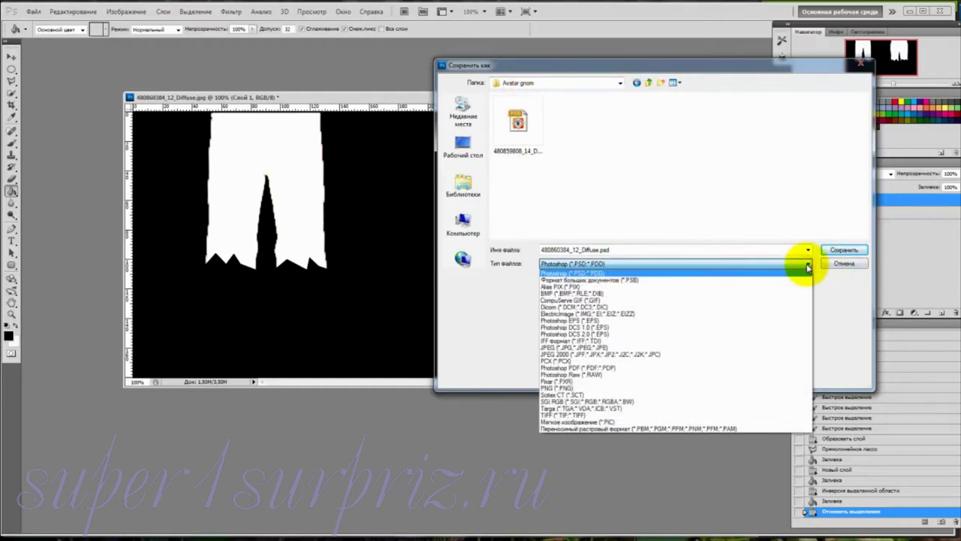
{"action": "left_click", "coordinate": [784, 347]}
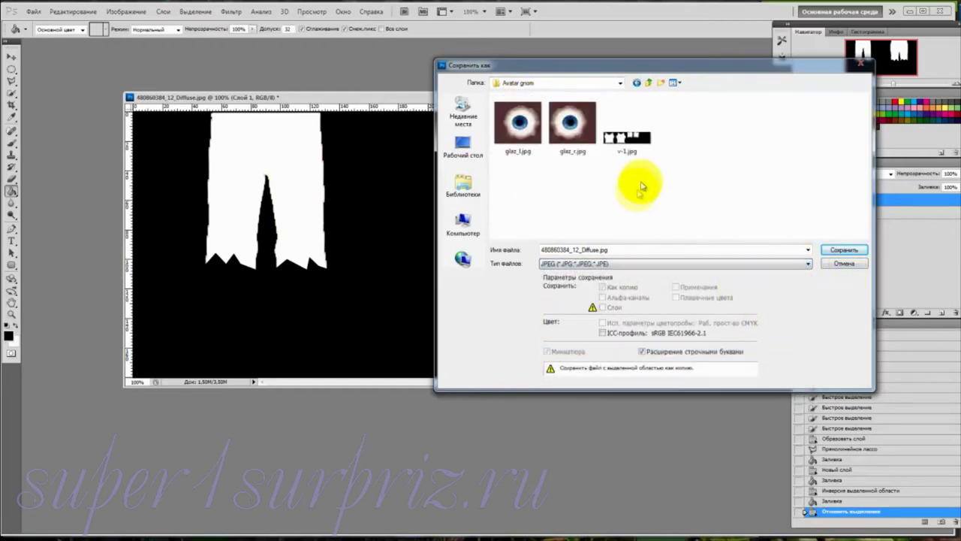
{"action": "double_click", "coordinate": [616, 248]}
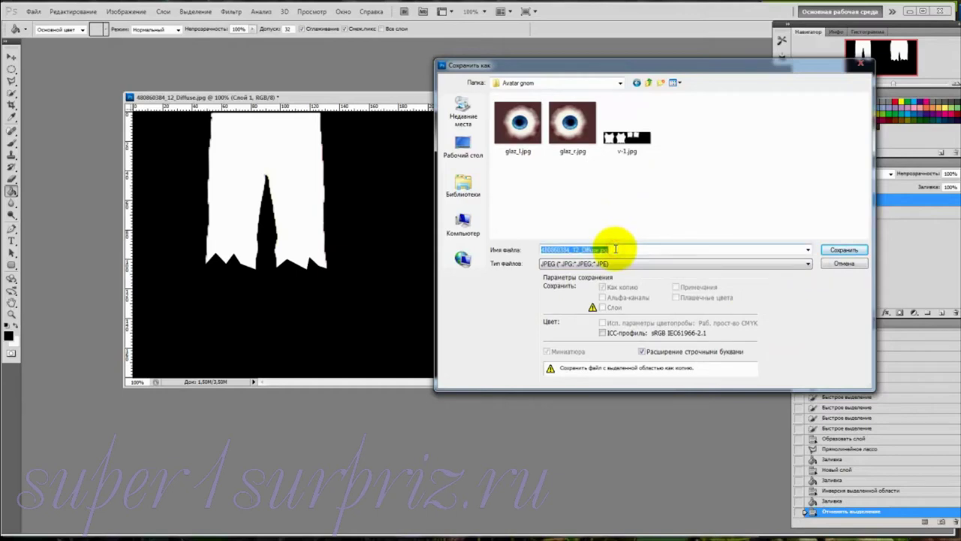
{"action": "key", "text": "Return"}
{"action": "left_click", "coordinate": [569, 153]}
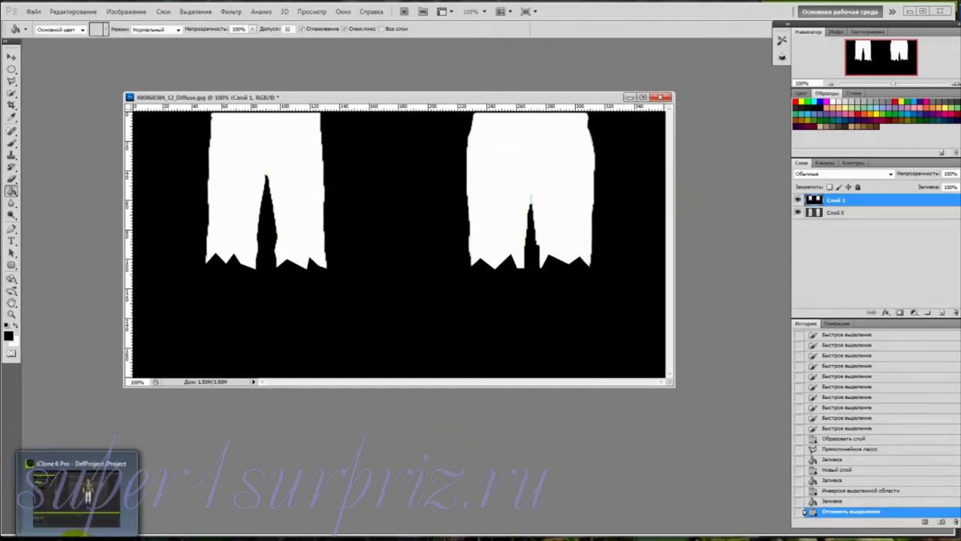
Switch to iClone and load the camouflage fabric image as the diffuse texture of the RL_Lower material.
{"action": "left_click", "coordinate": [75, 480]}
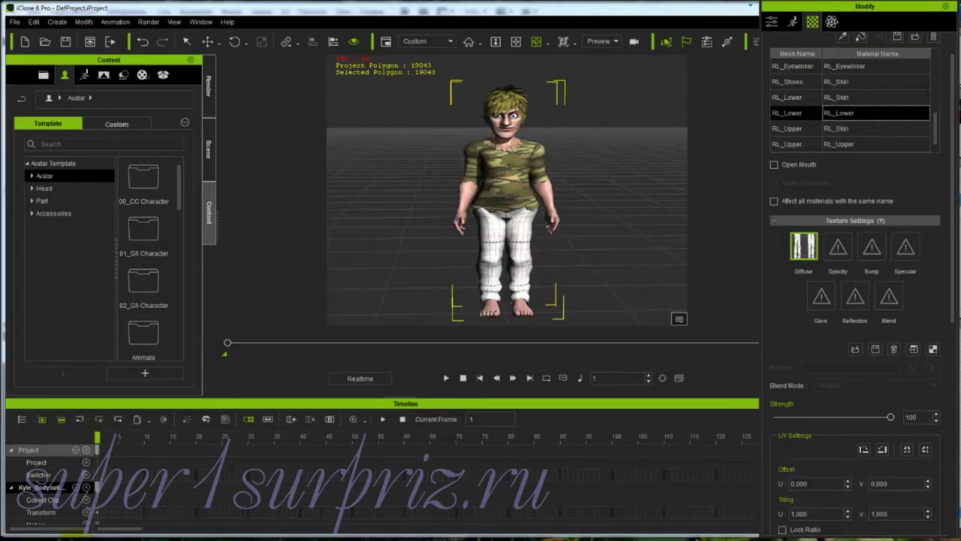
{"action": "double_click", "coordinate": [805, 245]}
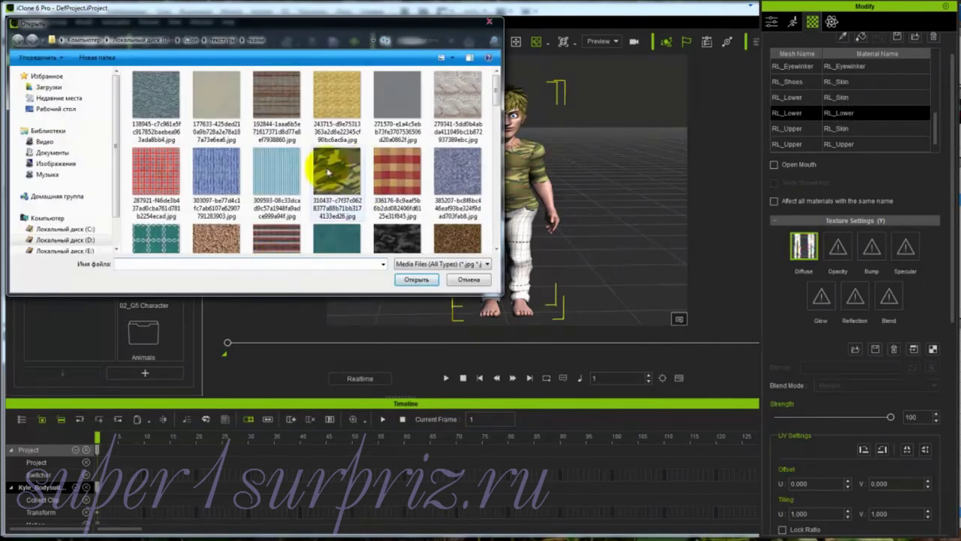
{"action": "left_click", "coordinate": [328, 171]}
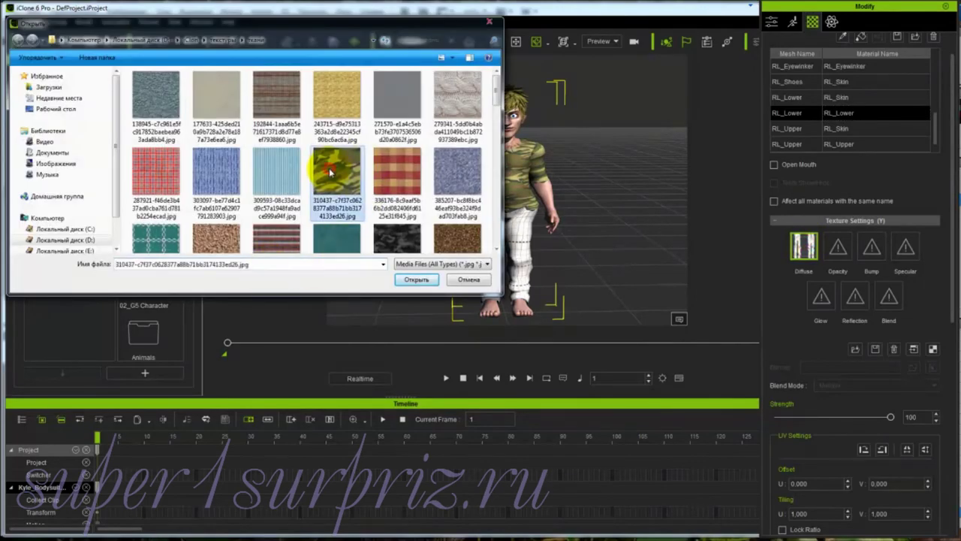
{"action": "left_click", "coordinate": [416, 280]}
Set the trousers' diffuse texture tiling to U 5 and V 3.
{"action": "scroll", "coordinate": [795, 360], "scroll_direction": "down", "scroll_amount": 4}
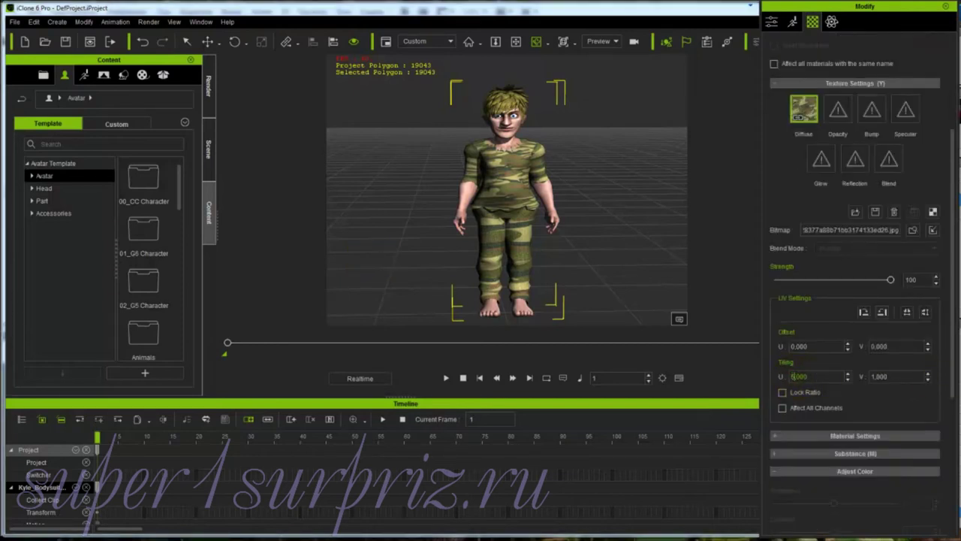
{"action": "left_click", "coordinate": [877, 376]}
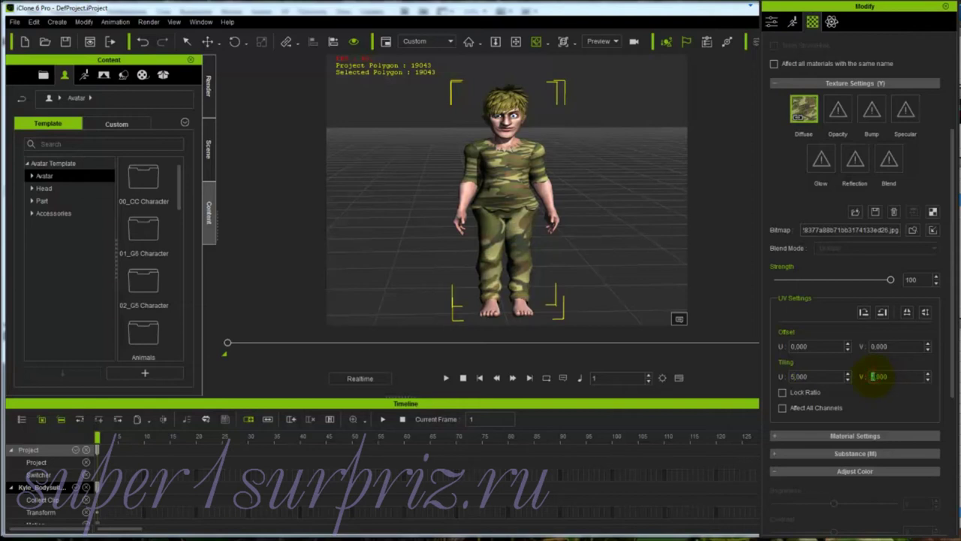
{"action": "key", "text": "Return"}
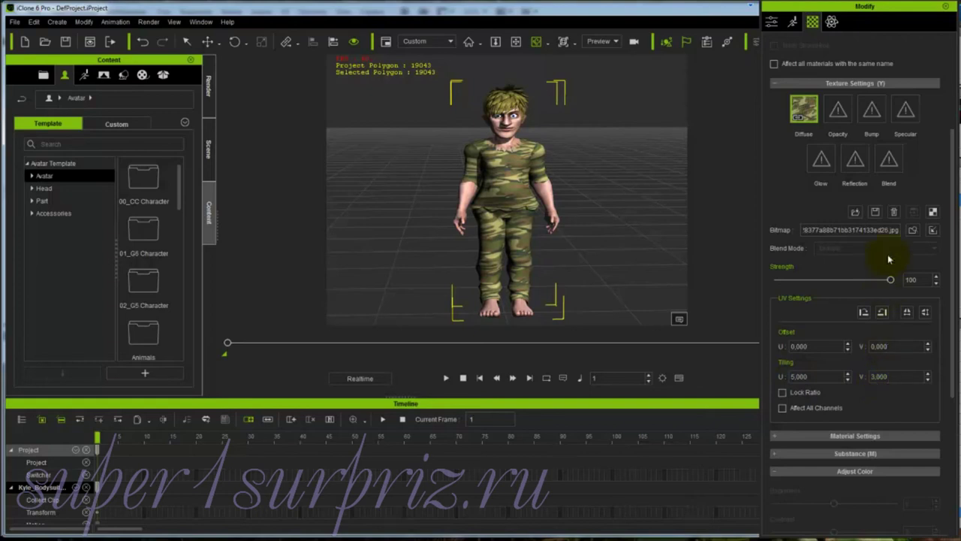
Load n-1.jpg from the Avatar gnom folder as the opacity texture of the trousers.
{"action": "double_click", "coordinate": [838, 111]}
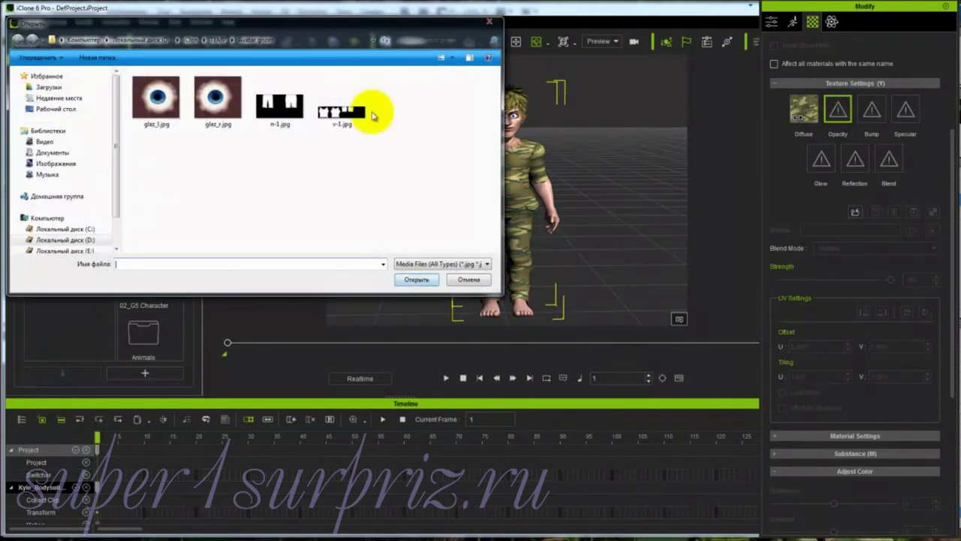
{"action": "left_click", "coordinate": [280, 101]}
{"action": "left_click", "coordinate": [416, 280]}
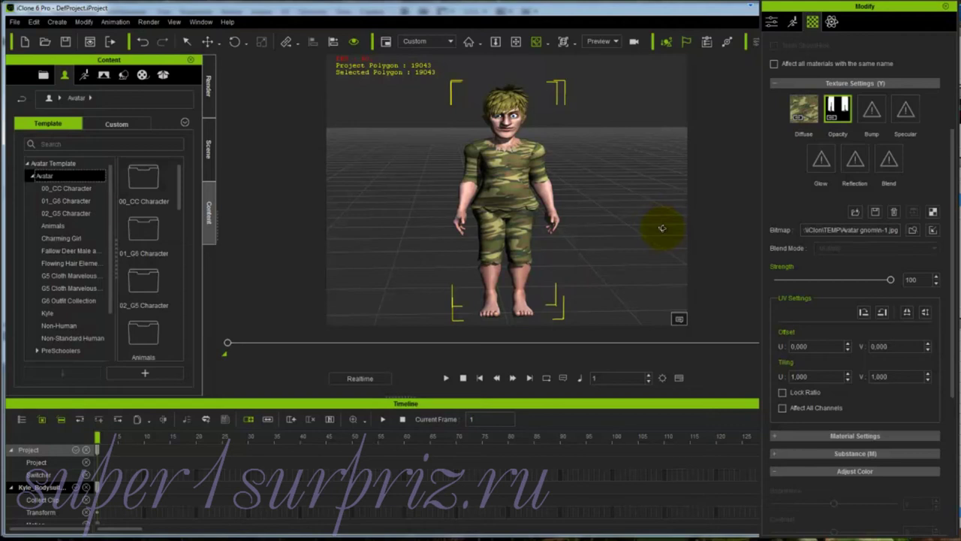
Apply the blue sneakers from the Kyle shoes of the G3 CloneCloth New Look collection to the avatar.
{"action": "left_click", "coordinate": [32, 178]}
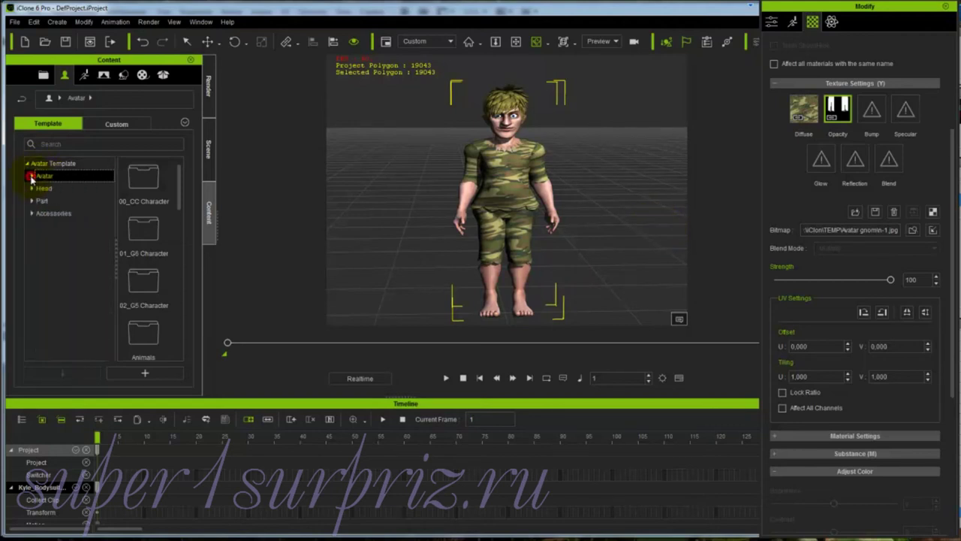
{"action": "left_click", "coordinate": [32, 201]}
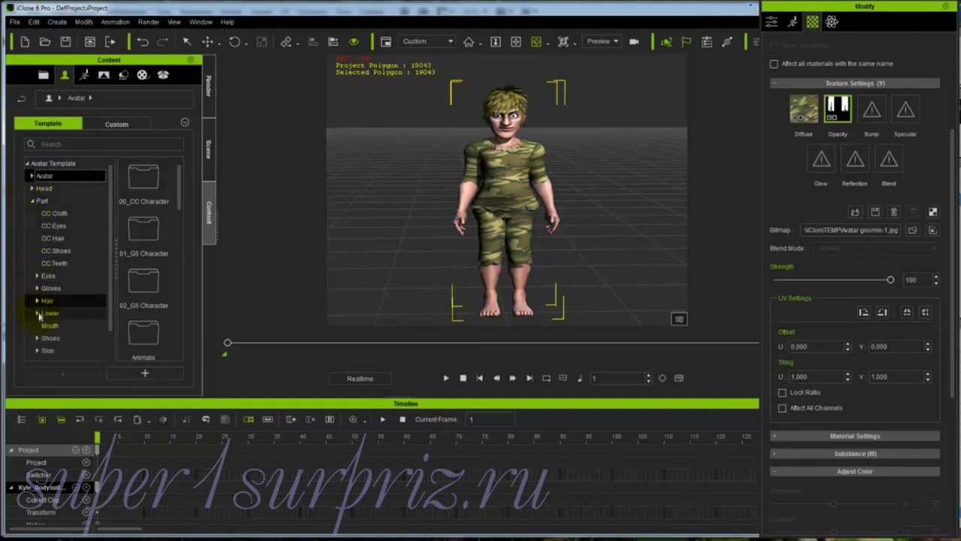
{"action": "left_click", "coordinate": [37, 341]}
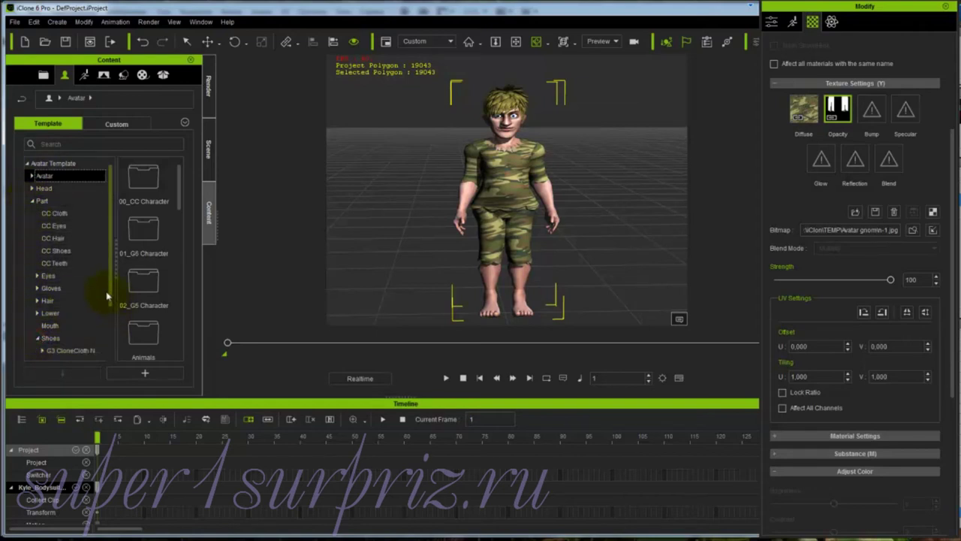
{"action": "left_click_drag", "start_coordinate": [109, 292], "coordinate": [109, 343]}
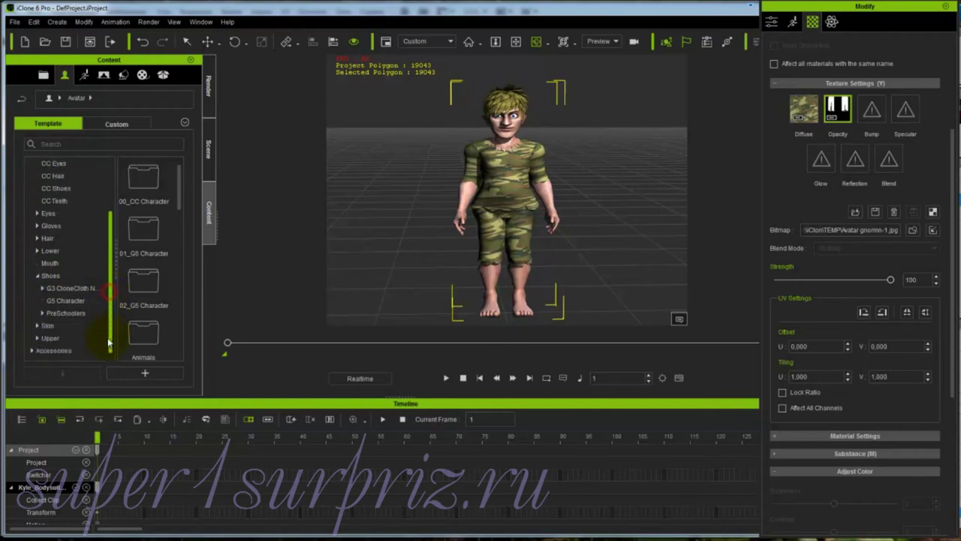
{"action": "left_click", "coordinate": [59, 288]}
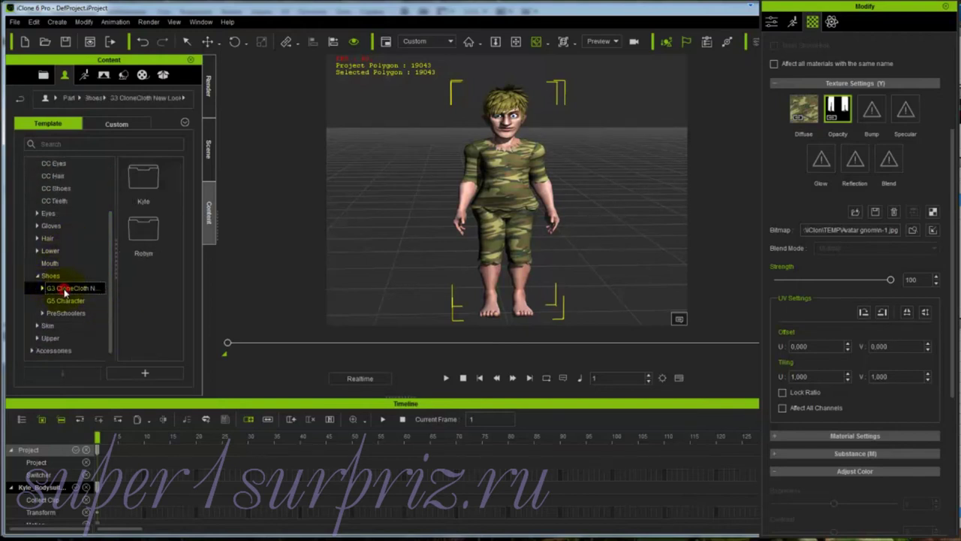
{"action": "left_click", "coordinate": [41, 289]}
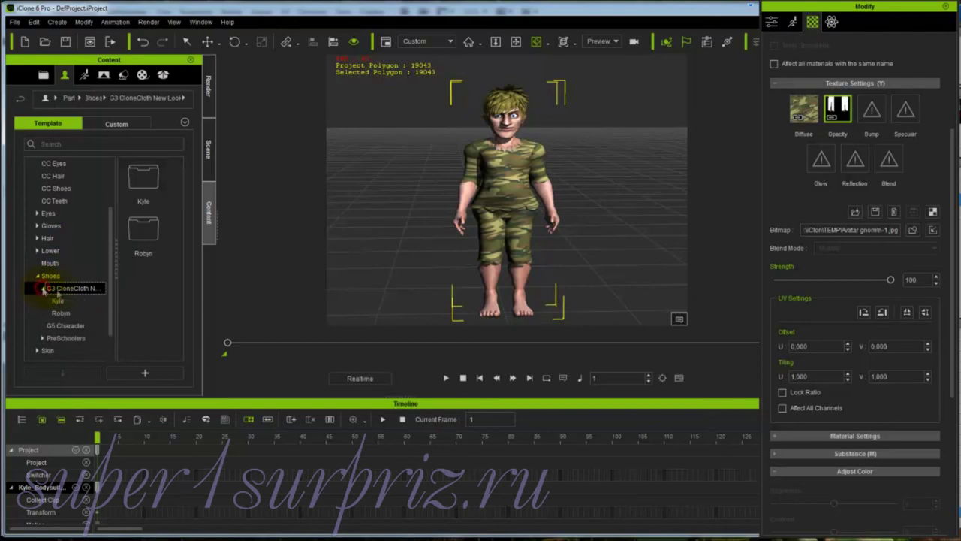
{"action": "left_click", "coordinate": [58, 300]}
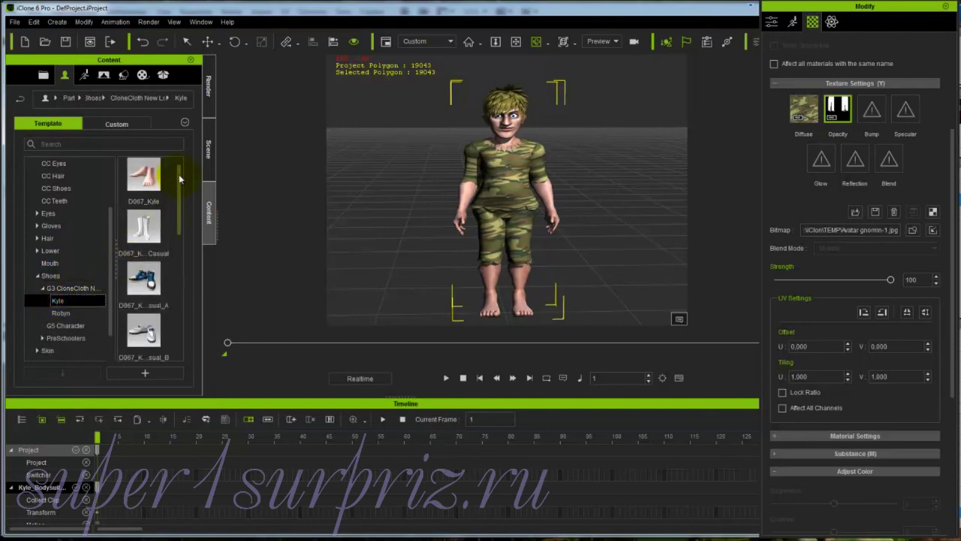
{"action": "mouse_move", "coordinate": [179, 178]}
{"action": "left_mouse_down"}
{"action": "mouse_move", "coordinate": [171, 305]}
{"action": "mouse_move", "coordinate": [178, 183]}
{"action": "left_mouse_up"}
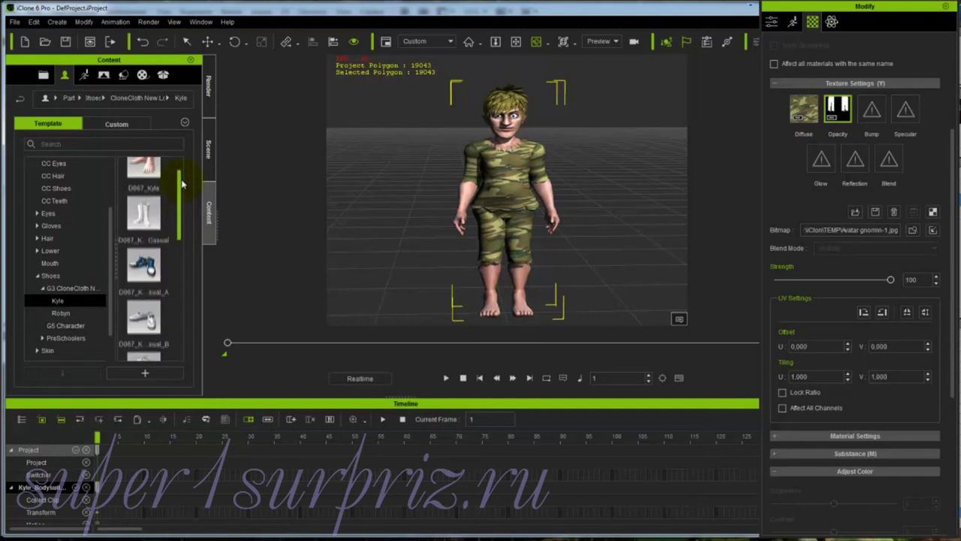
{"action": "double_click", "coordinate": [145, 266]}
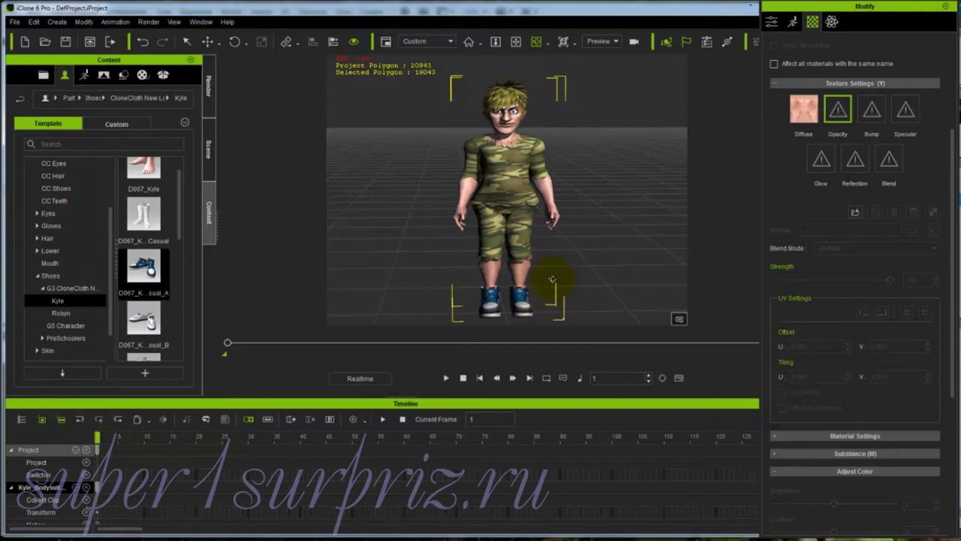
Select the RL_Shoes material and open its diffuse texture in Photoshop for editing.
{"action": "right_click_drag", "start_coordinate": [552, 280], "coordinate": [607, 256]}
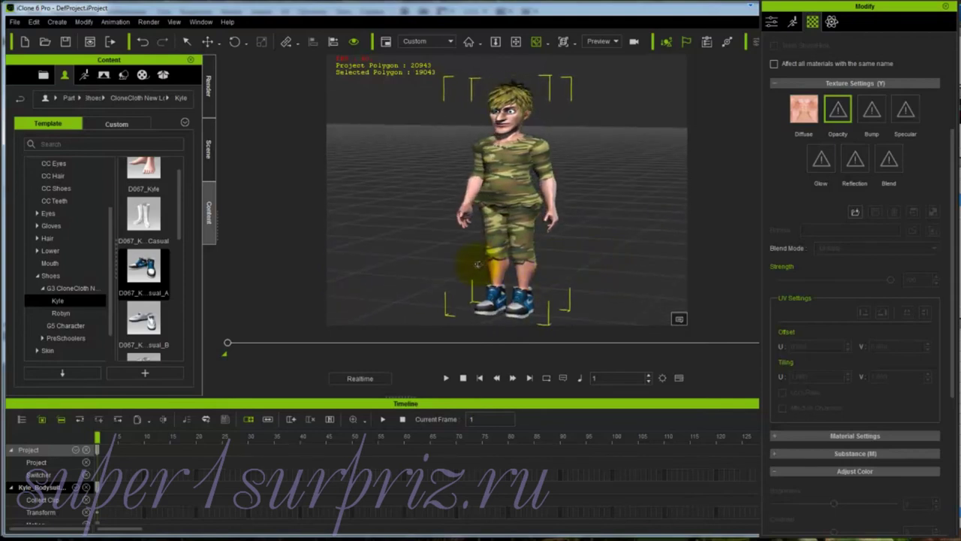
{"action": "right_click_drag", "start_coordinate": [478, 264], "coordinate": [567, 263]}
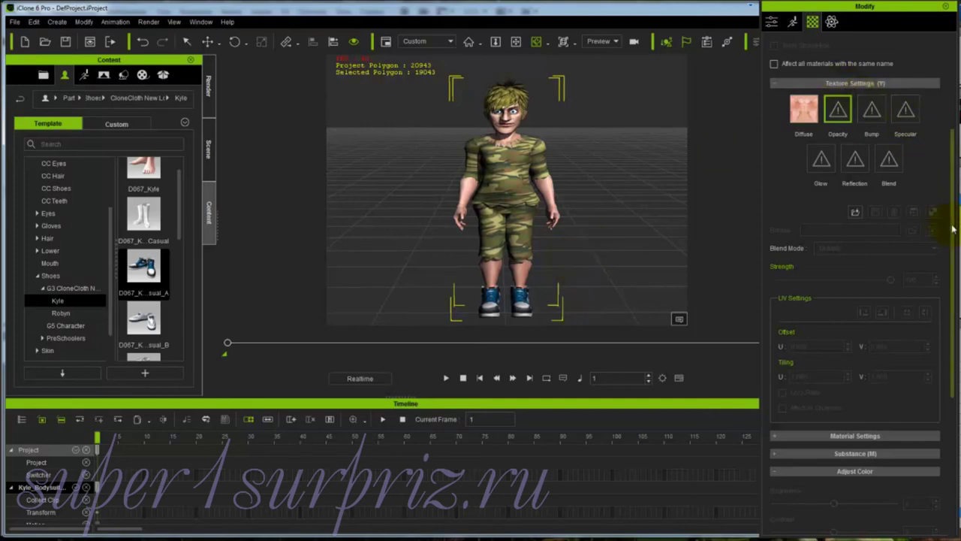
{"action": "left_click_drag", "start_coordinate": [952, 229], "coordinate": [949, 114]}
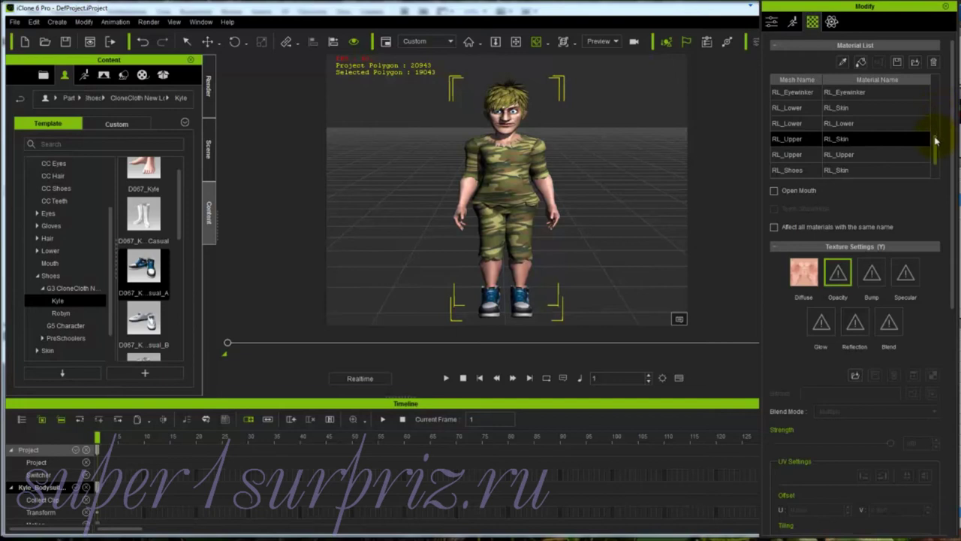
{"action": "left_click_drag", "start_coordinate": [937, 140], "coordinate": [937, 147]}
{"action": "left_click", "coordinate": [849, 170]}
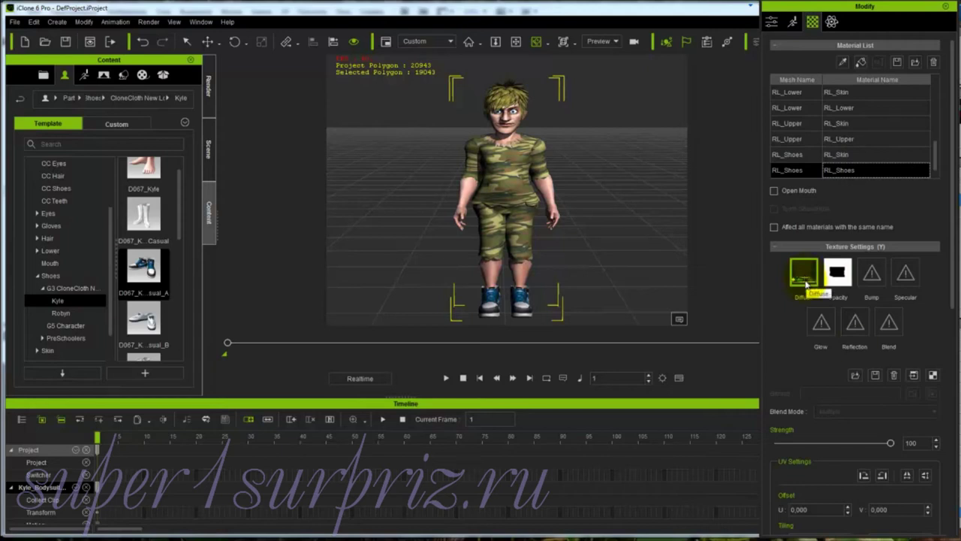
{"action": "left_click", "coordinate": [914, 375]}
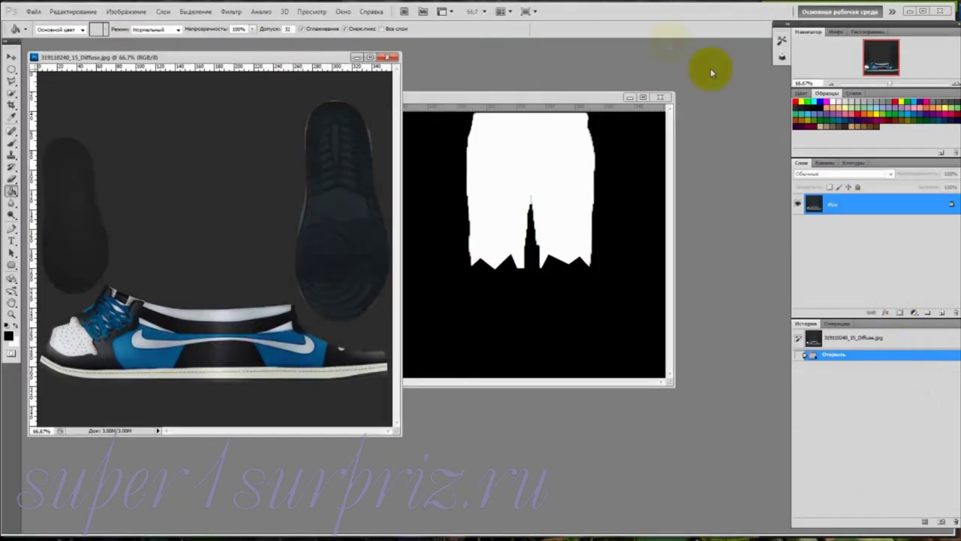
Move the shoe texture window aside and close the trouser mask document without saving its changes.
{"action": "left_click_drag", "start_coordinate": [335, 57], "coordinate": [493, 64]}
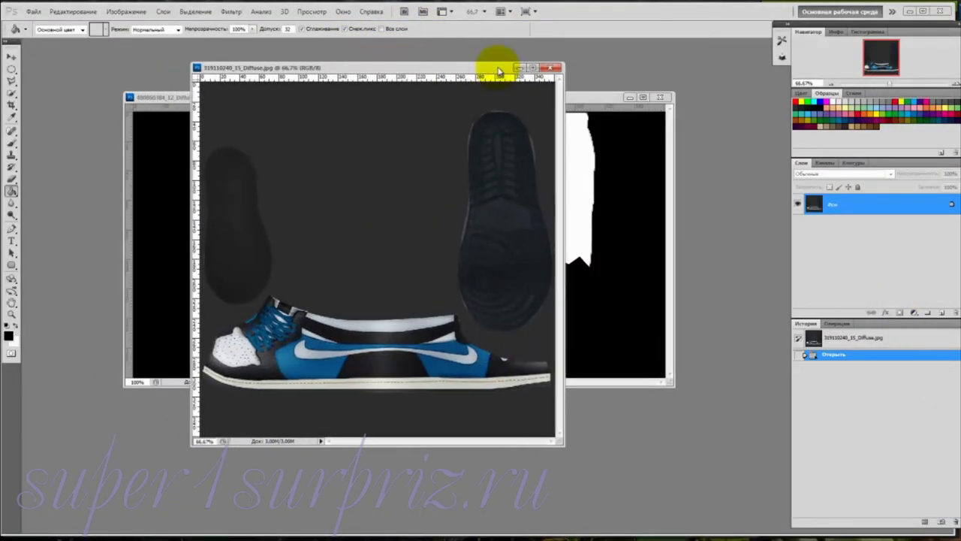
{"action": "left_click", "coordinate": [664, 98]}
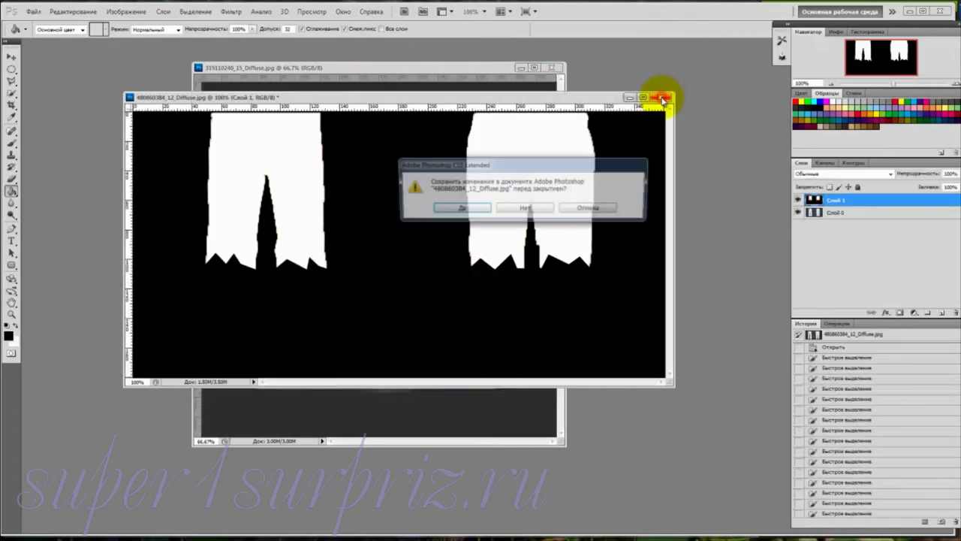
{"action": "left_click", "coordinate": [530, 208]}
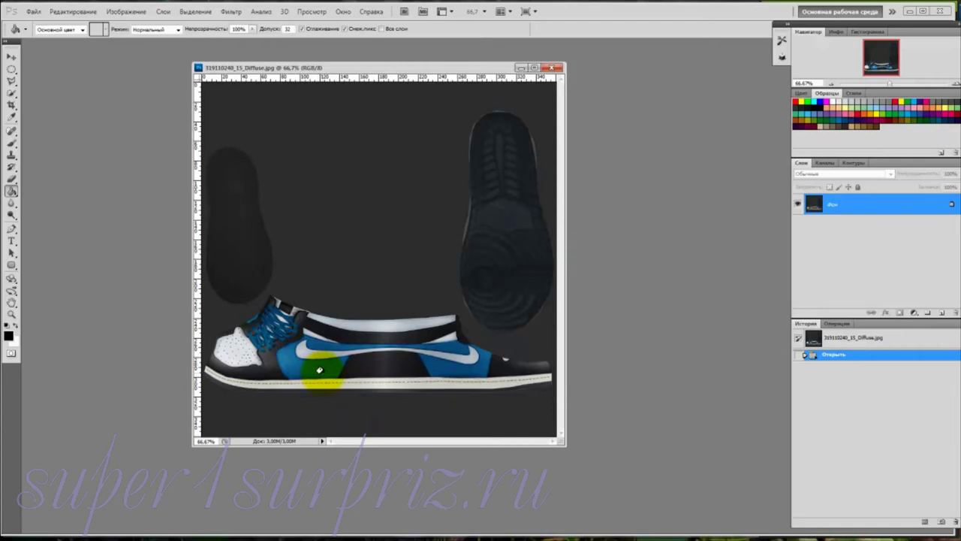
Select the blue side panels and laces of the shoe with the Magic Wand and convert the locked background into a regular layer.
{"action": "left_click", "coordinate": [13, 93]}
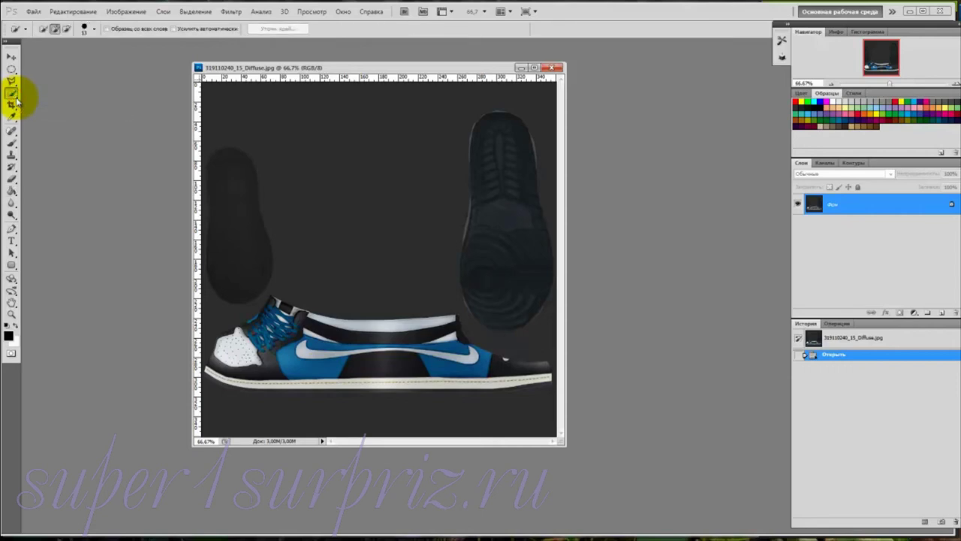
{"action": "right_click", "coordinate": [16, 98]}
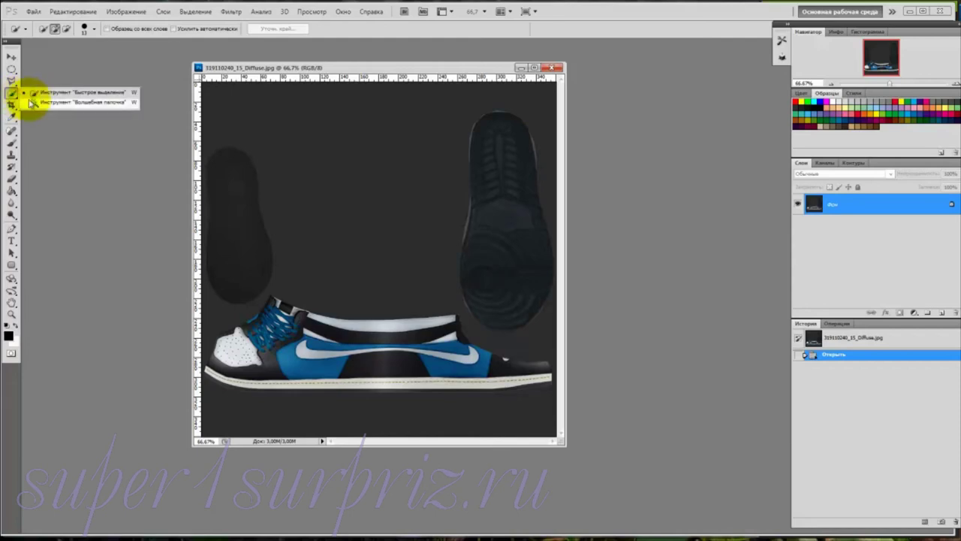
{"action": "left_click", "coordinate": [51, 102]}
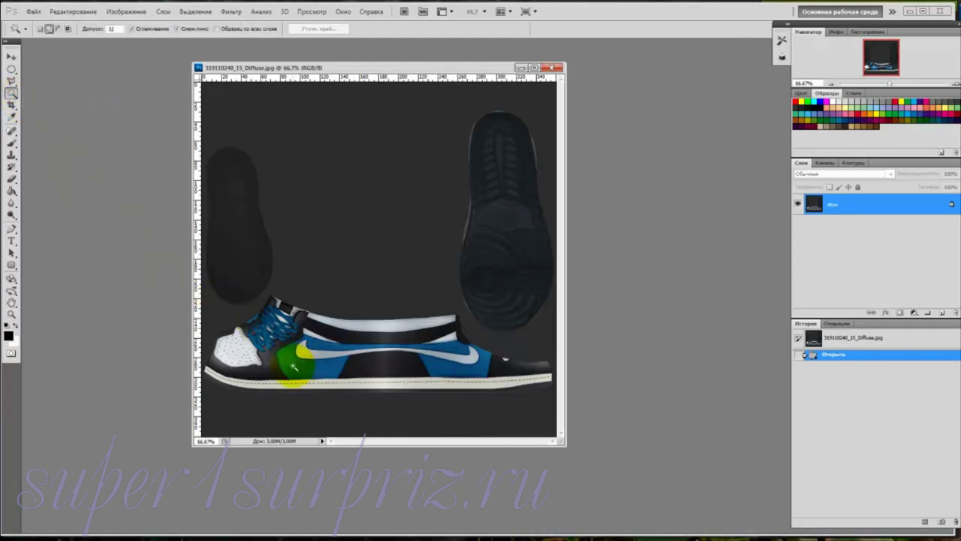
{"action": "left_click", "coordinate": [294, 366]}
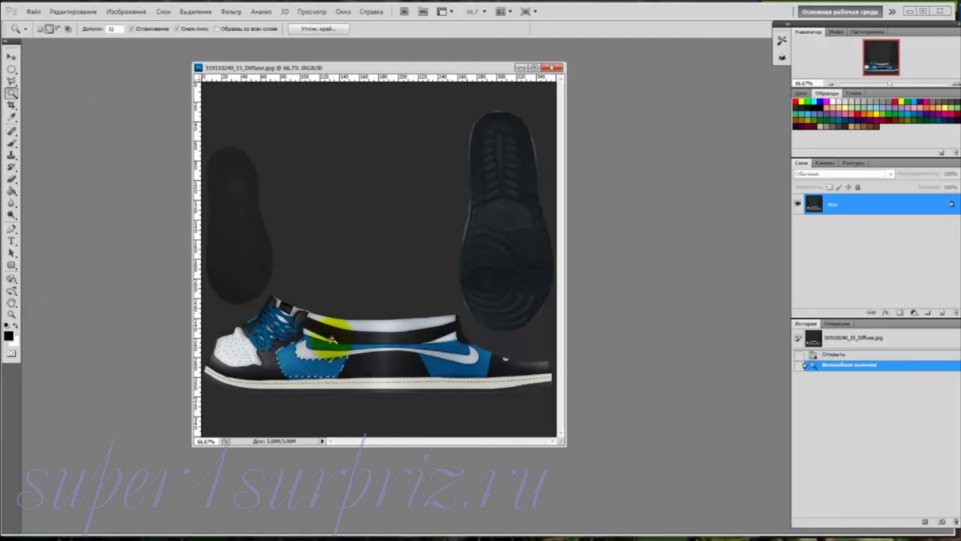
{"action": "left_click", "coordinate": [311, 343], "text": "shift"}
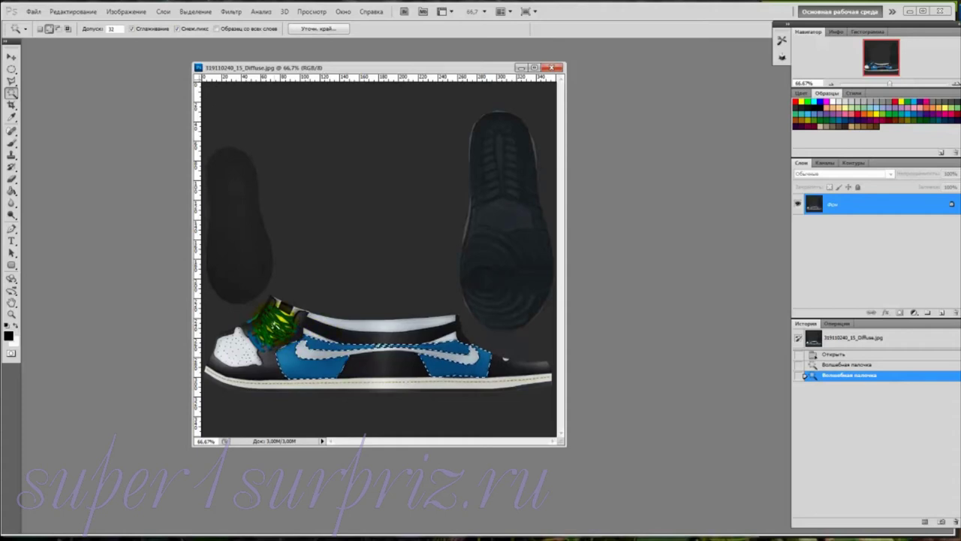
{"action": "left_click", "coordinate": [257, 340], "text": "shift"}
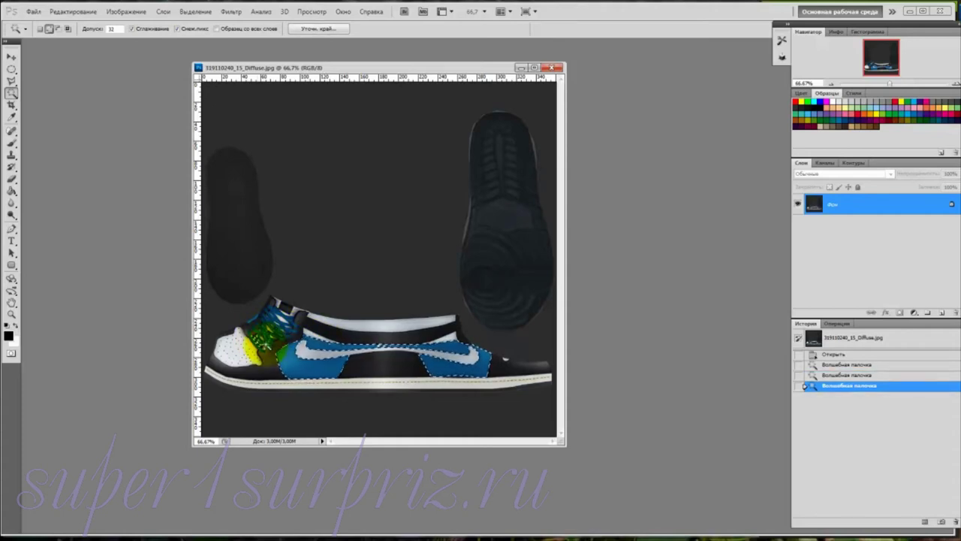
{"action": "left_click", "coordinate": [264, 341], "text": "shift"}
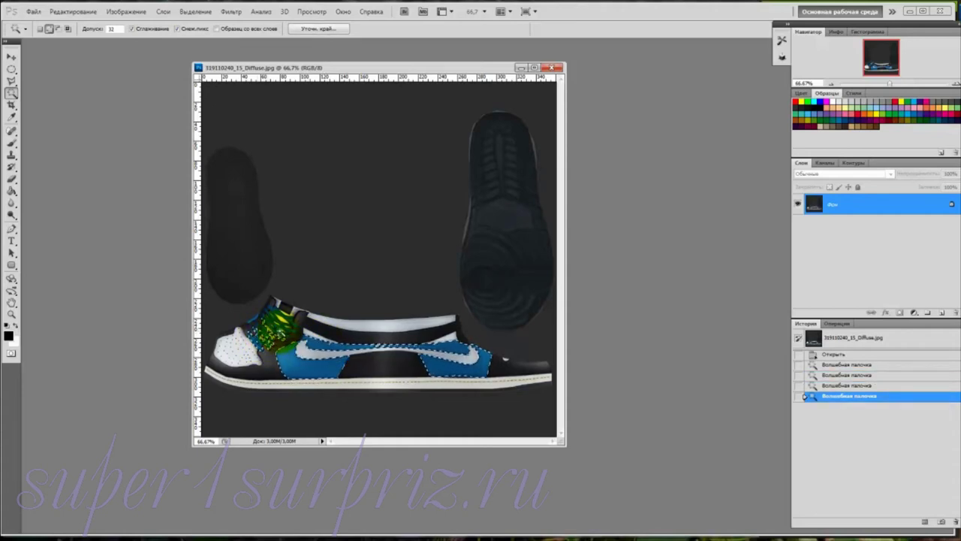
{"action": "left_click", "coordinate": [278, 330], "text": "shift"}
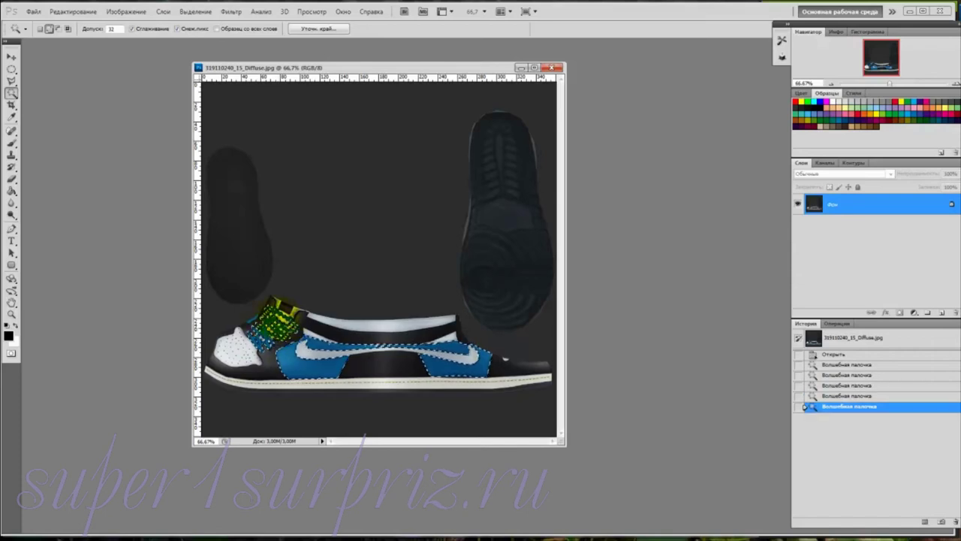
{"action": "left_click", "coordinate": [254, 321], "text": "shift"}
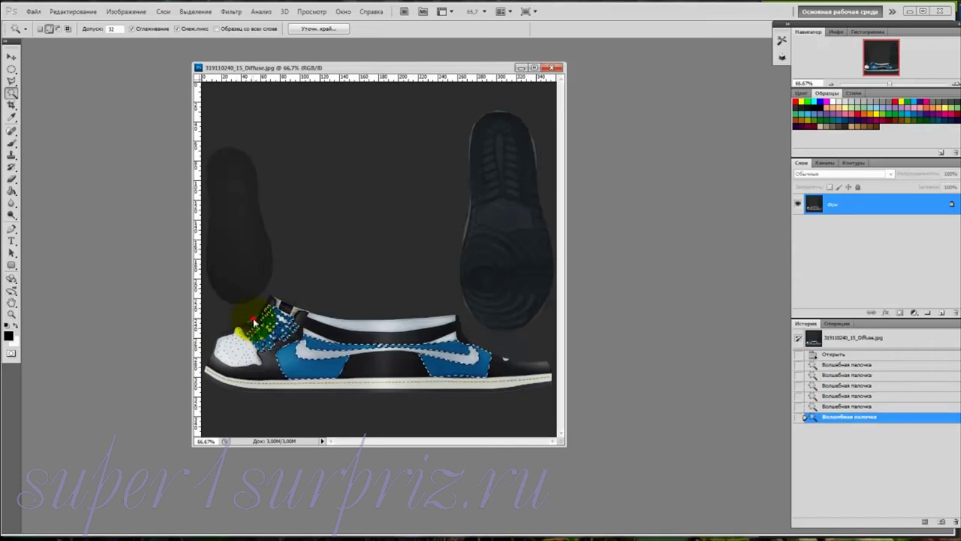
{"action": "double_click", "coordinate": [893, 208]}
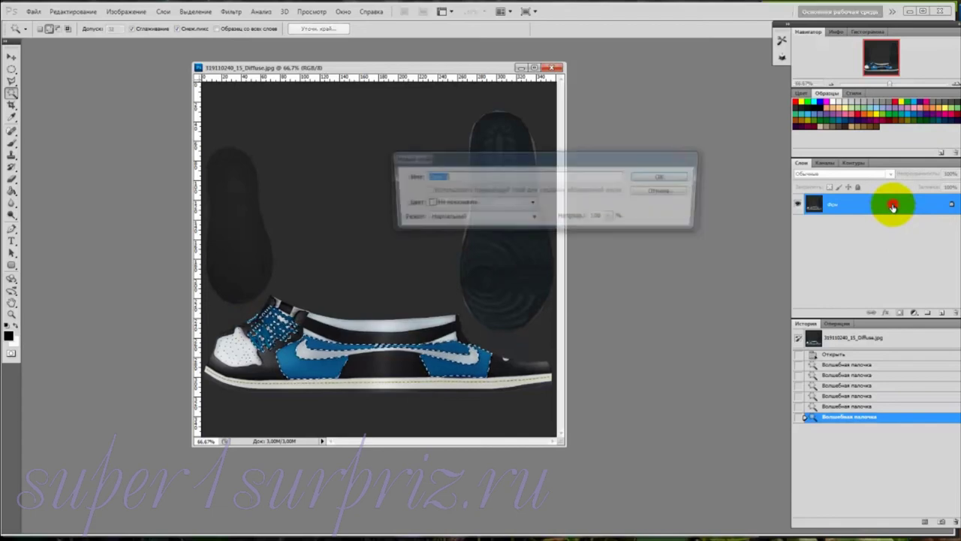
{"action": "left_click", "coordinate": [680, 176]}
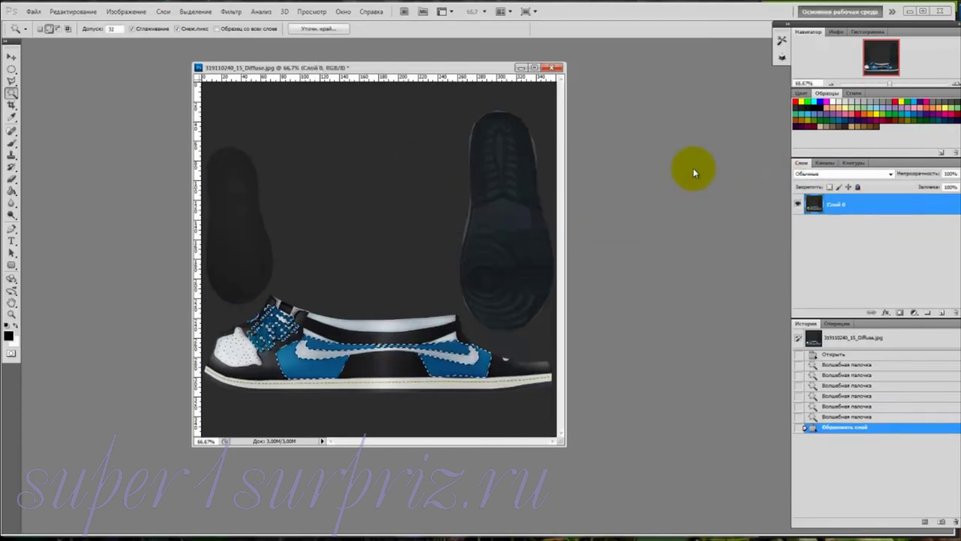
Recolour the selected areas green with Color Balance, setting the midtone levels to -24, +49, -84, and clear the selection.
{"action": "left_click", "coordinate": [120, 12]}
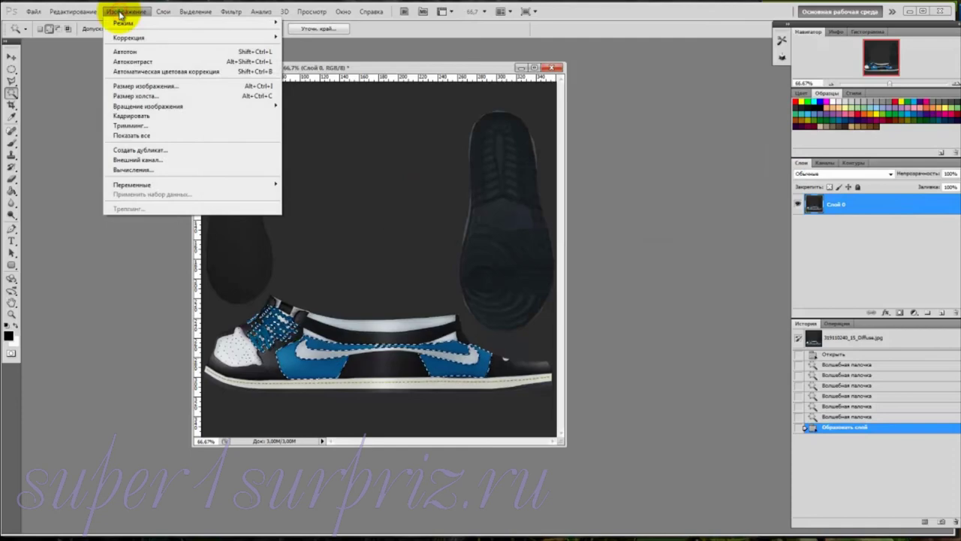
{"action": "mouse_move", "coordinate": [121, 38]}
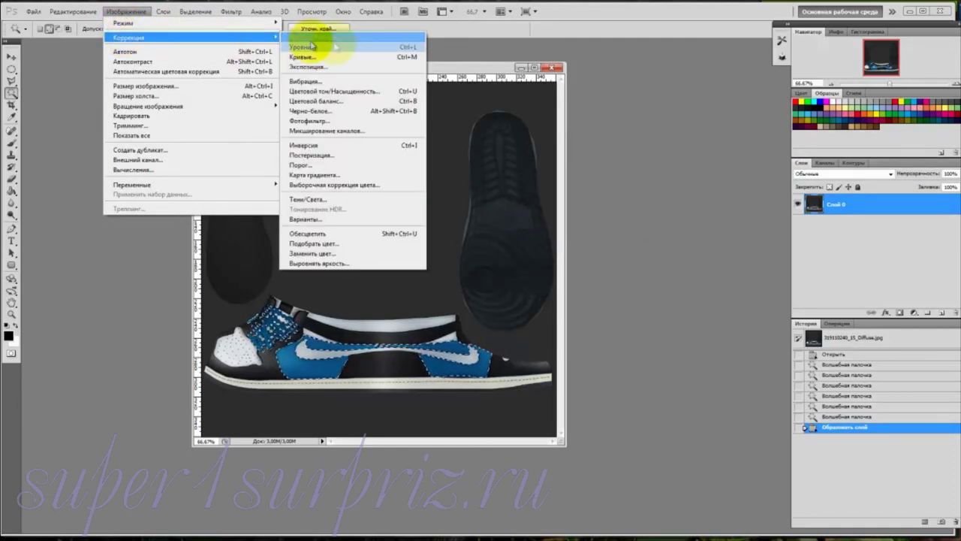
{"action": "left_click", "coordinate": [338, 103]}
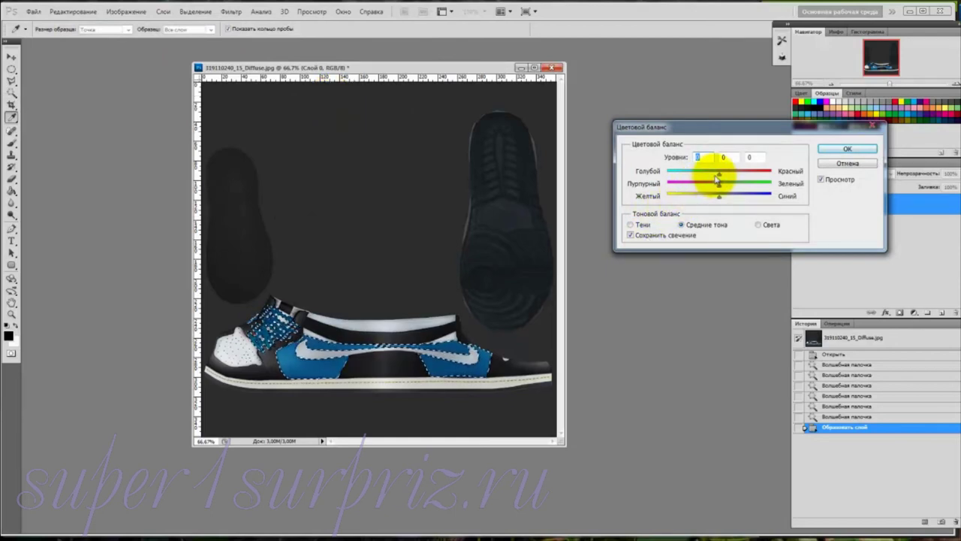
{"action": "mouse_move", "coordinate": [718, 174]}
{"action": "left_mouse_down"}
{"action": "mouse_move", "coordinate": [685, 177]}
{"action": "mouse_move", "coordinate": [755, 183]}
{"action": "mouse_move", "coordinate": [680, 199]}
{"action": "mouse_move", "coordinate": [726, 174]}
{"action": "left_mouse_up"}
{"action": "mouse_move", "coordinate": [755, 183]}
{"action": "left_mouse_down"}
{"action": "mouse_move", "coordinate": [767, 188]}
{"action": "mouse_move", "coordinate": [725, 174]}
{"action": "mouse_move", "coordinate": [676, 177]}
{"action": "mouse_move", "coordinate": [687, 175]}
{"action": "mouse_move", "coordinate": [691, 198]}
{"action": "mouse_move", "coordinate": [750, 199]}
{"action": "left_mouse_up"}
{"action": "key", "text": "ctrl+1"}
{"action": "left_click", "coordinate": [759, 225]}
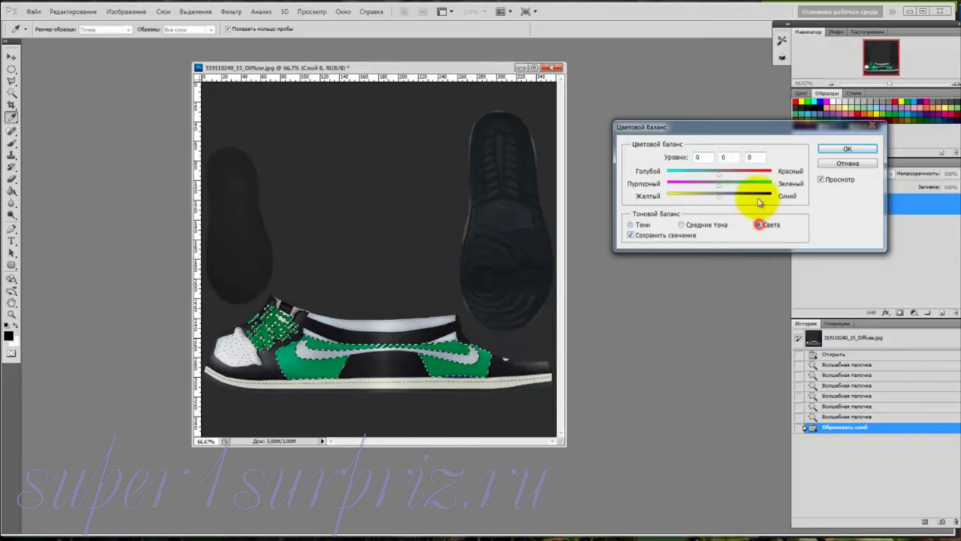
{"action": "mouse_move", "coordinate": [683, 202]}
{"action": "left_mouse_down"}
{"action": "mouse_move", "coordinate": [671, 188]}
{"action": "mouse_move", "coordinate": [718, 176]}
{"action": "mouse_move", "coordinate": [728, 191]}
{"action": "mouse_move", "coordinate": [766, 183]}
{"action": "mouse_move", "coordinate": [708, 188]}
{"action": "mouse_move", "coordinate": [690, 167]}
{"action": "mouse_move", "coordinate": [755, 180]}
{"action": "mouse_move", "coordinate": [739, 194]}
{"action": "mouse_move", "coordinate": [748, 187]}
{"action": "mouse_move", "coordinate": [678, 197]}
{"action": "mouse_move", "coordinate": [727, 199]}
{"action": "mouse_move", "coordinate": [655, 198]}
{"action": "mouse_move", "coordinate": [676, 199]}
{"action": "left_mouse_up"}
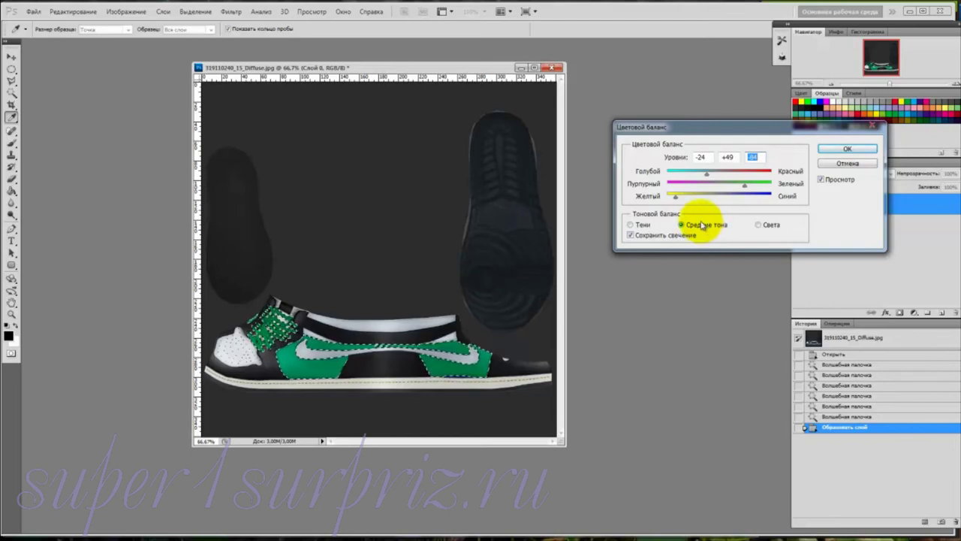
{"action": "left_click", "coordinate": [848, 149]}
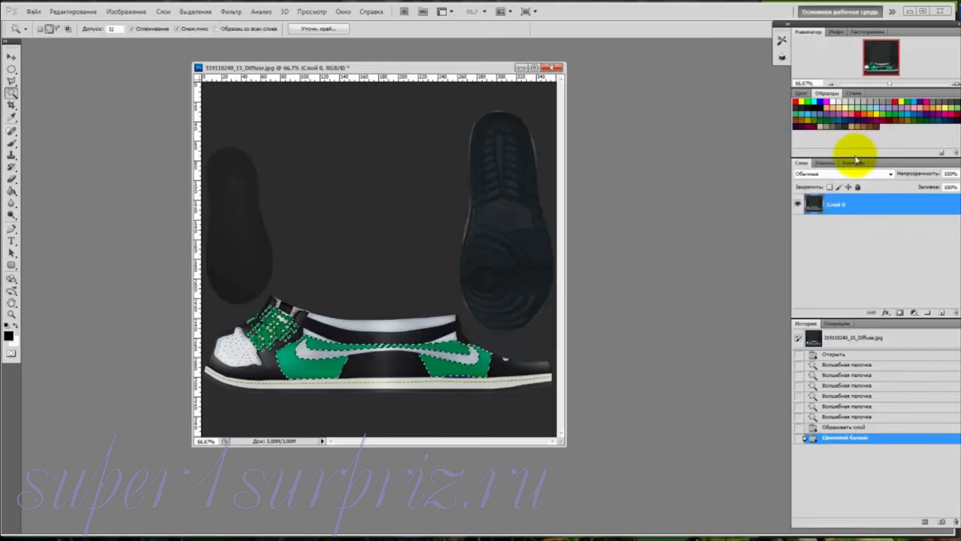
{"action": "left_click", "coordinate": [195, 11]}
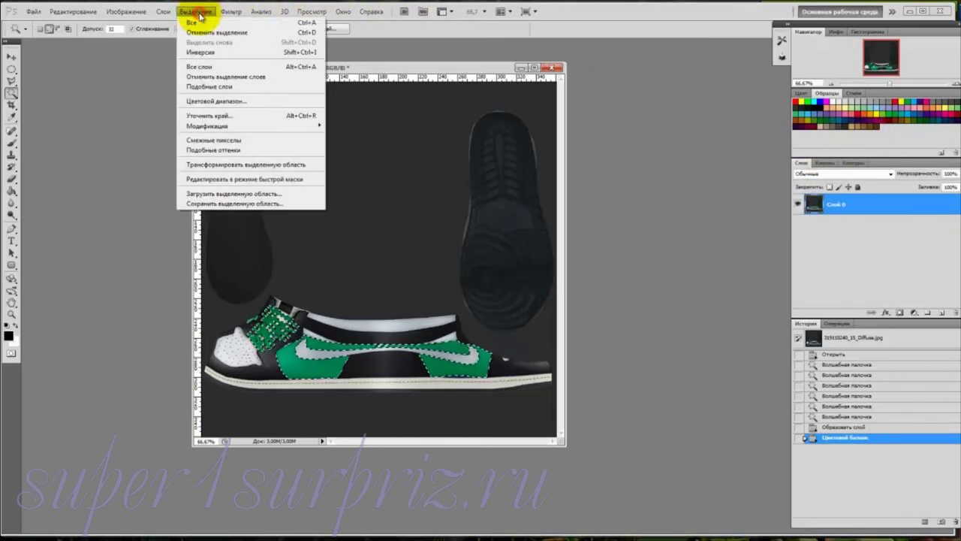
{"action": "left_click", "coordinate": [210, 32]}
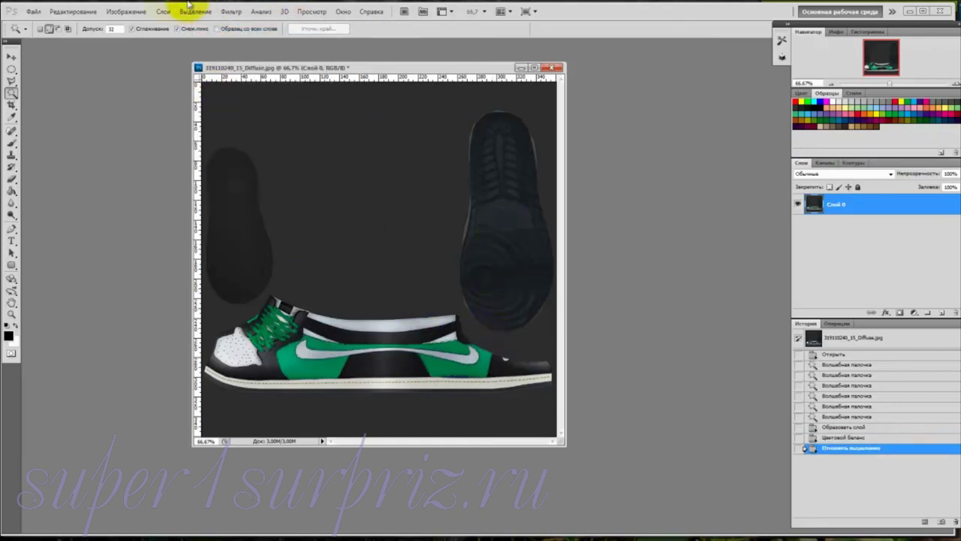
Save the recoloured shoe texture as a JPEG named k in the Avatar gnom folder.
{"action": "left_click", "coordinate": [31, 13]}
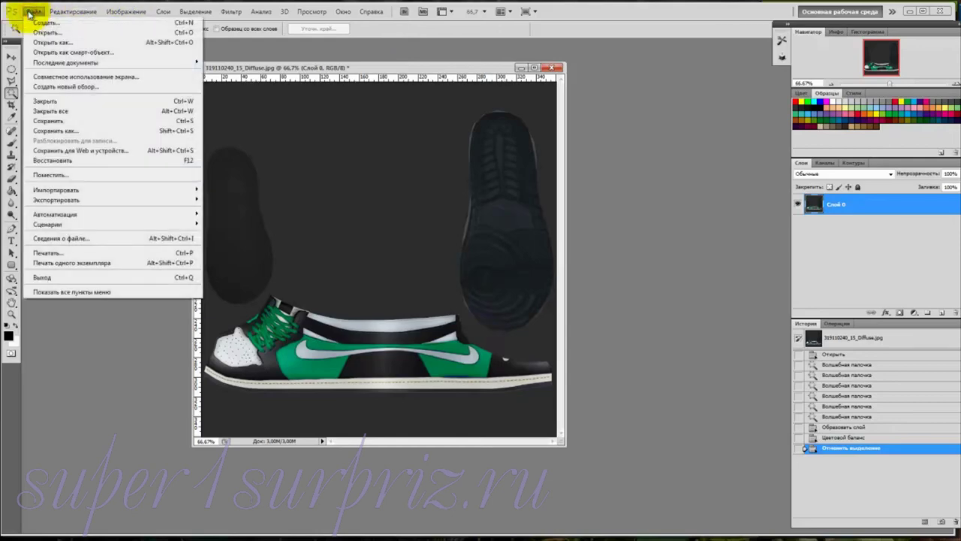
{"action": "left_click", "coordinate": [47, 130]}
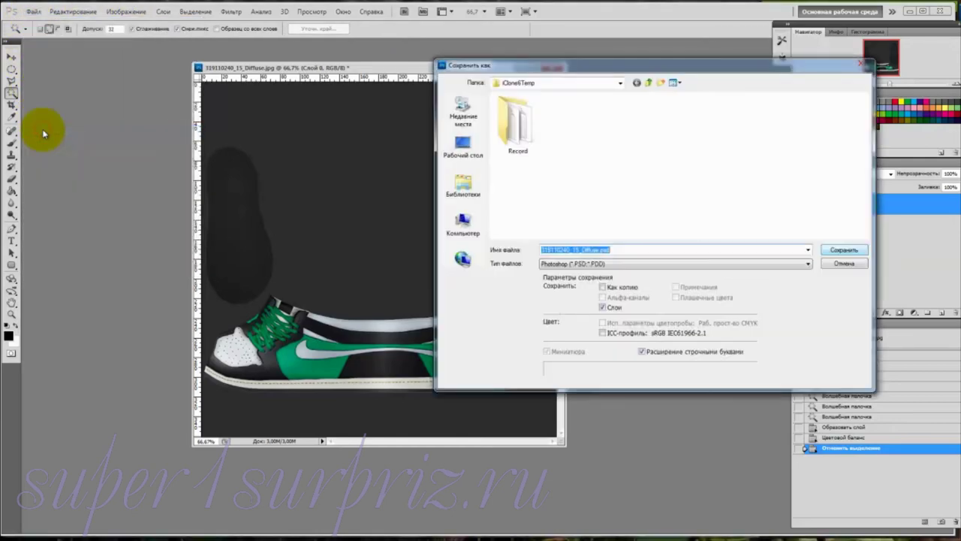
{"action": "left_click", "coordinate": [621, 83]}
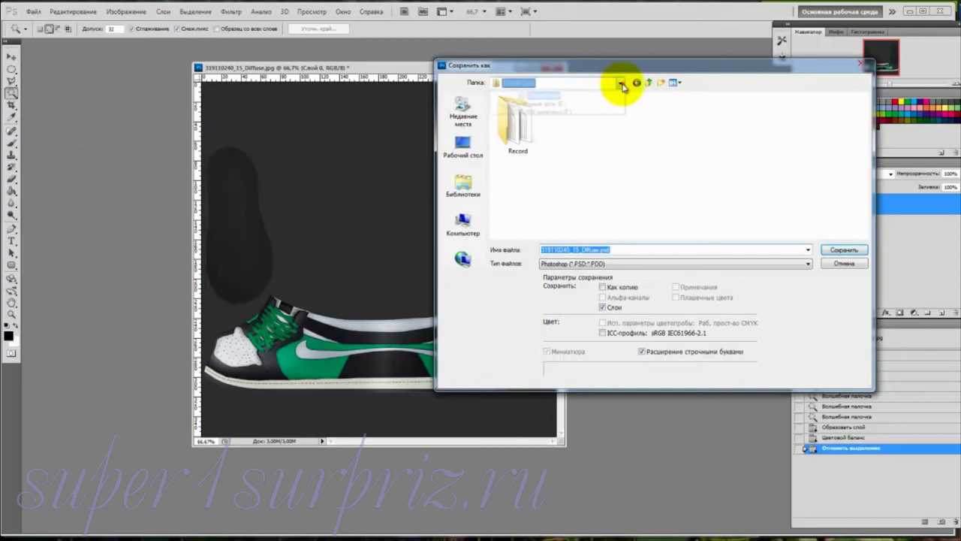
{"action": "left_click", "coordinate": [526, 179]}
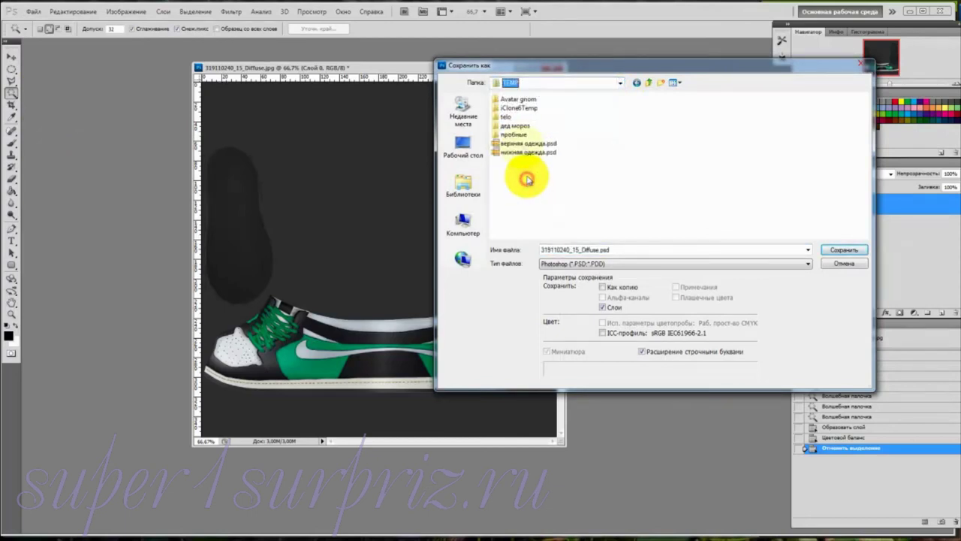
{"action": "double_click", "coordinate": [519, 98]}
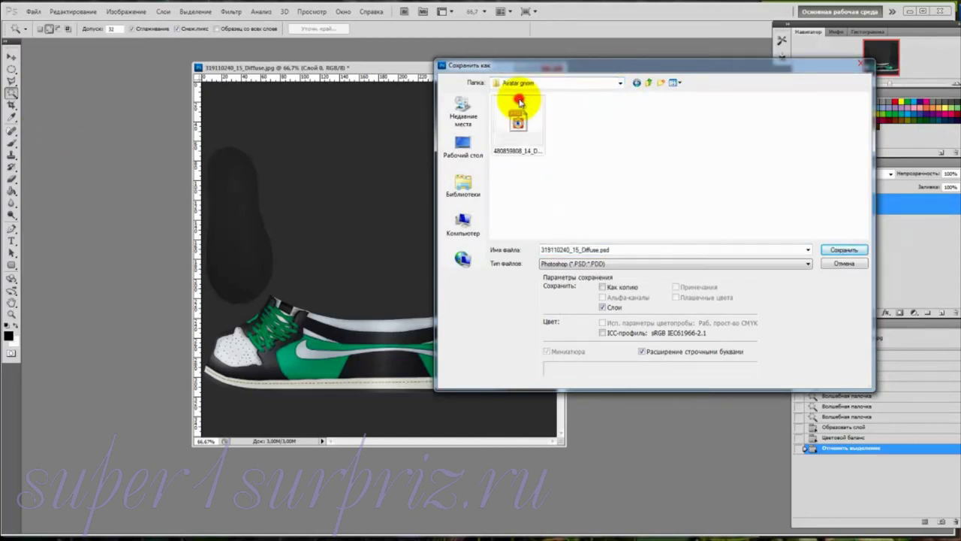
{"action": "left_click", "coordinate": [804, 262]}
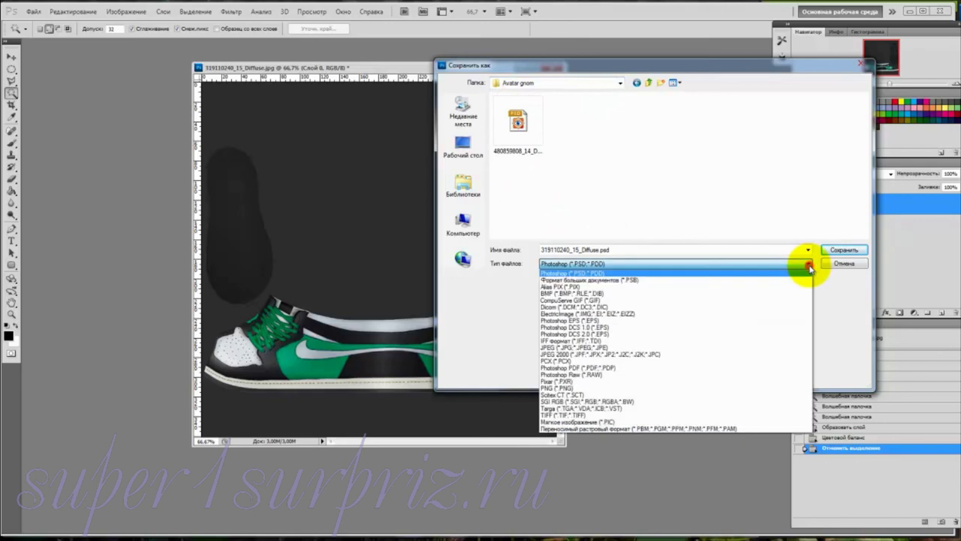
{"action": "left_click", "coordinate": [793, 348]}
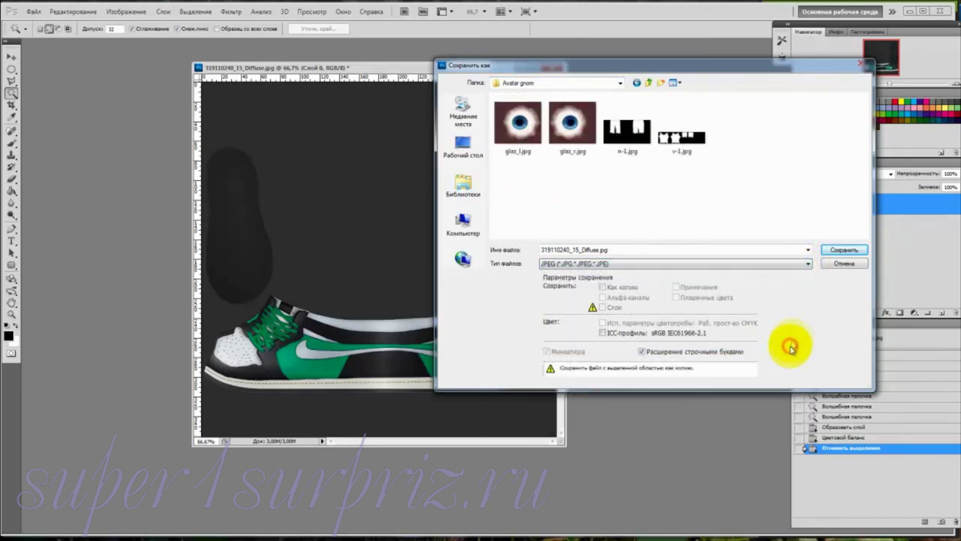
{"action": "double_click", "coordinate": [617, 248]}
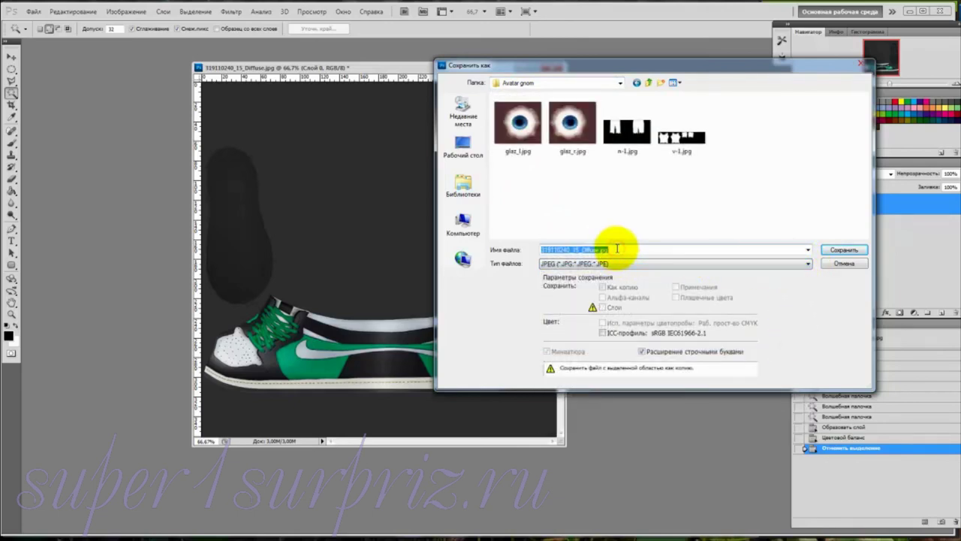
{"action": "type", "text": "k"}
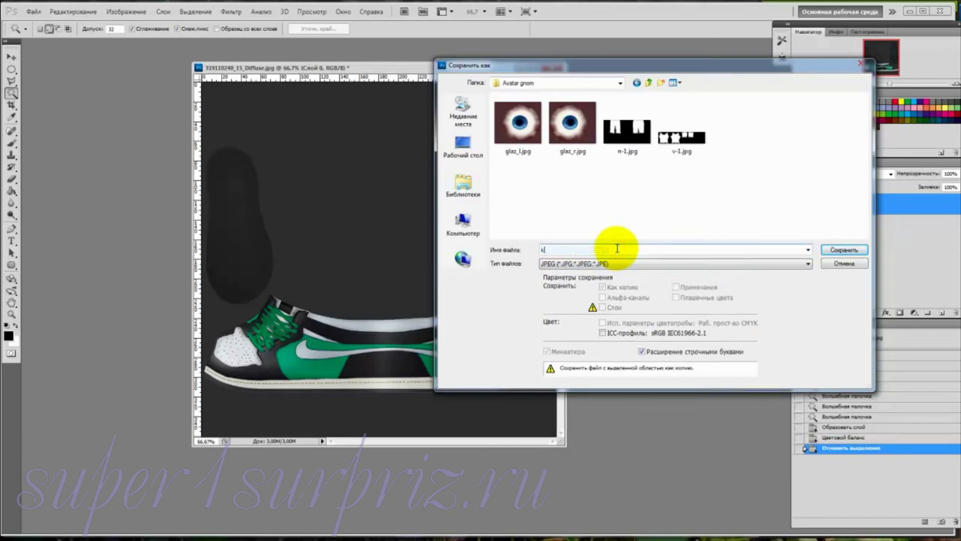
{"action": "left_click", "coordinate": [843, 252]}
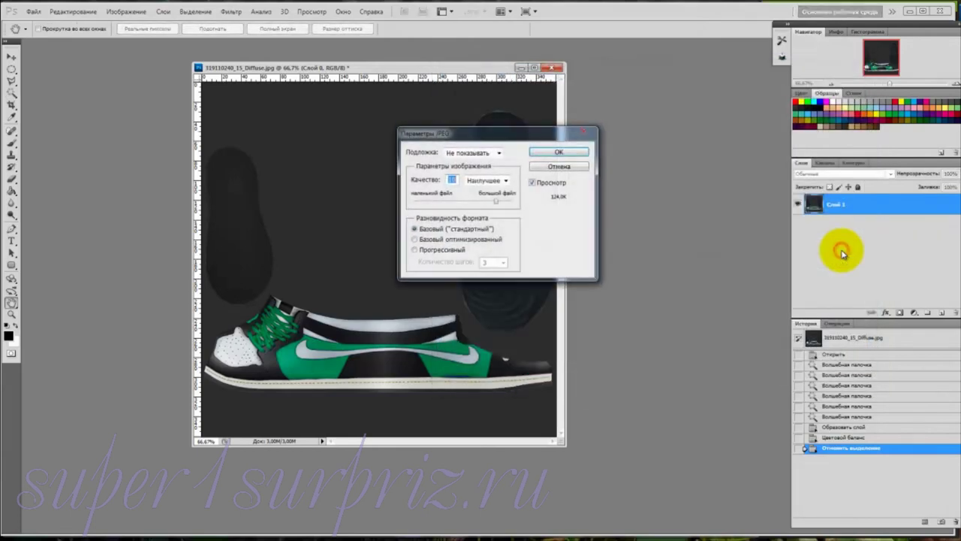
{"action": "left_click", "coordinate": [541, 153]}
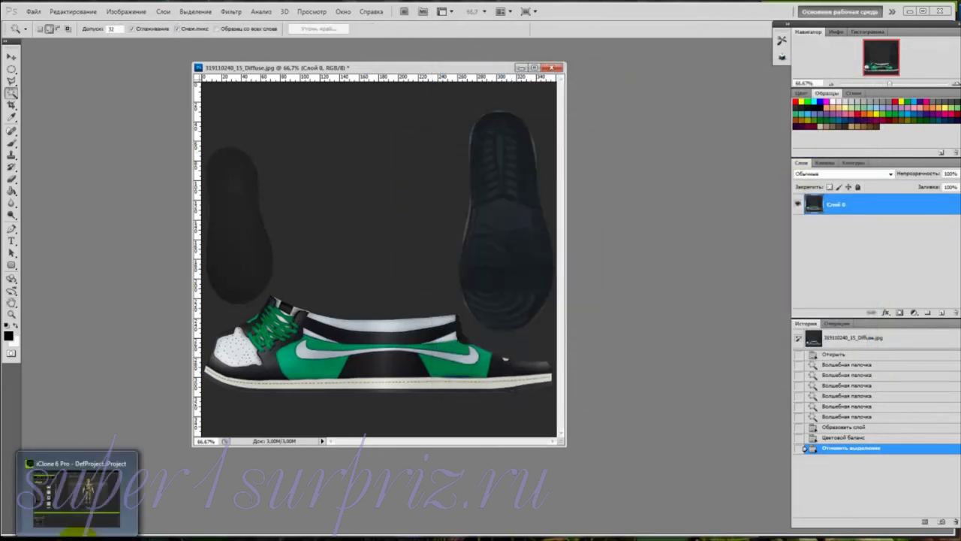
Switch to iClone and load k.jpg from the Avatar gnom folder as the diffuse texture of the RL_Shoes material.
{"action": "left_click", "coordinate": [60, 529]}
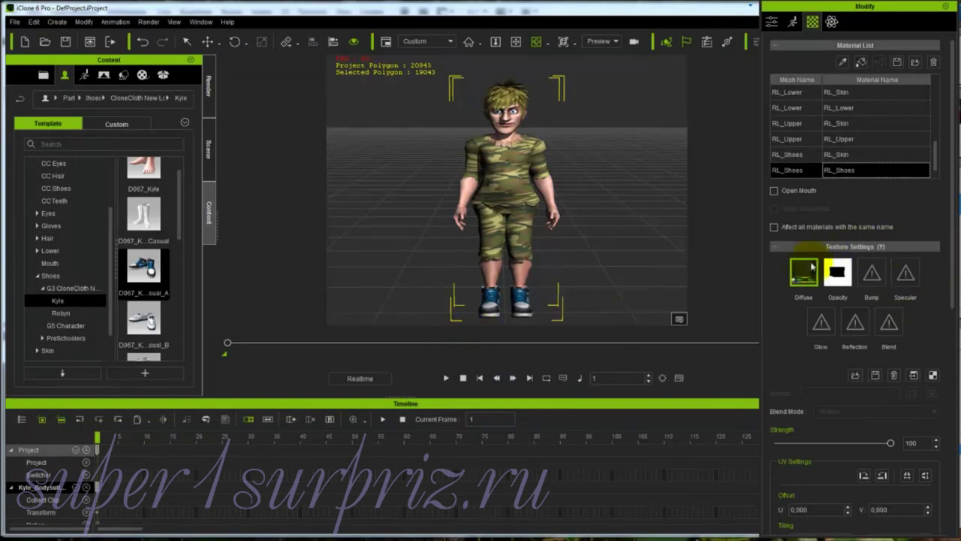
{"action": "double_click", "coordinate": [803, 272]}
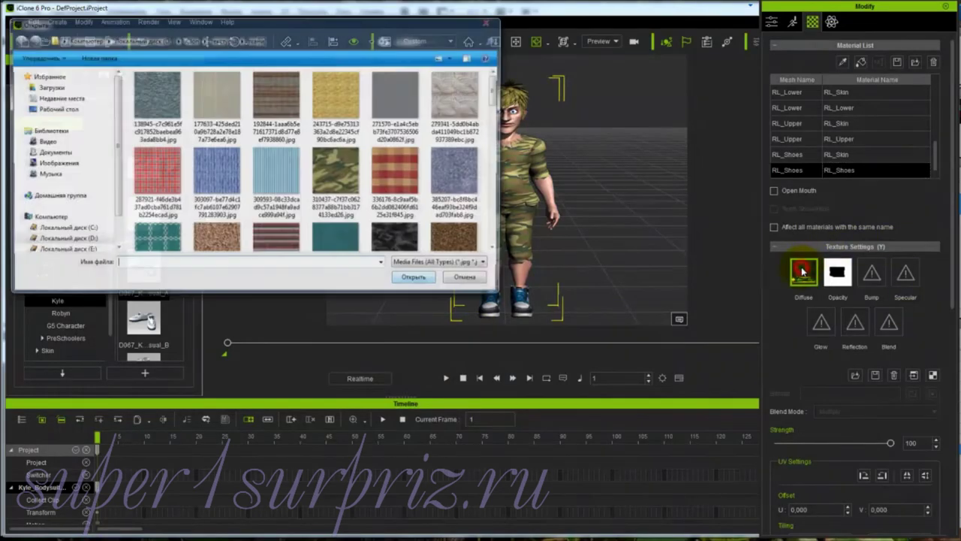
{"action": "left_click", "coordinate": [74, 239]}
{"action": "double_click", "coordinate": [150, 107]}
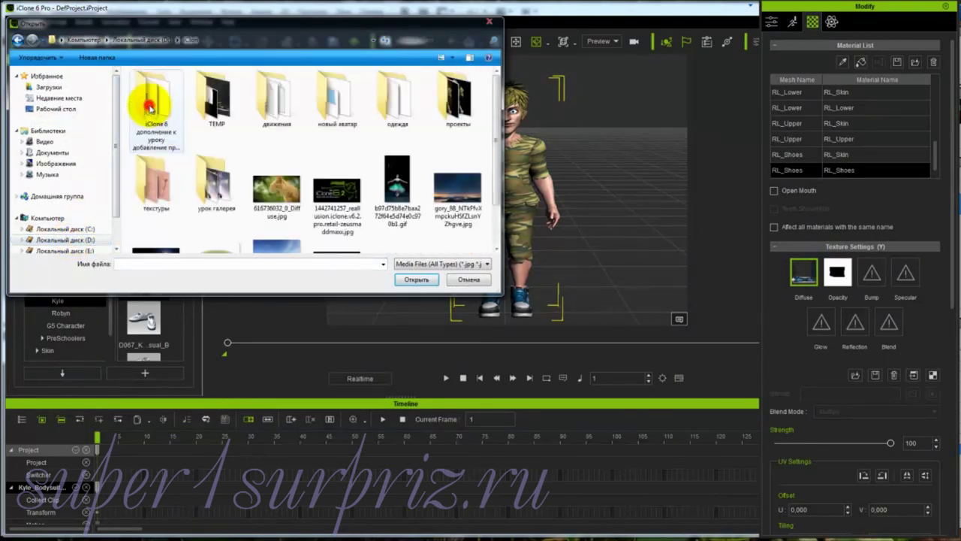
{"action": "double_click", "coordinate": [215, 96]}
{"action": "double_click", "coordinate": [161, 74]}
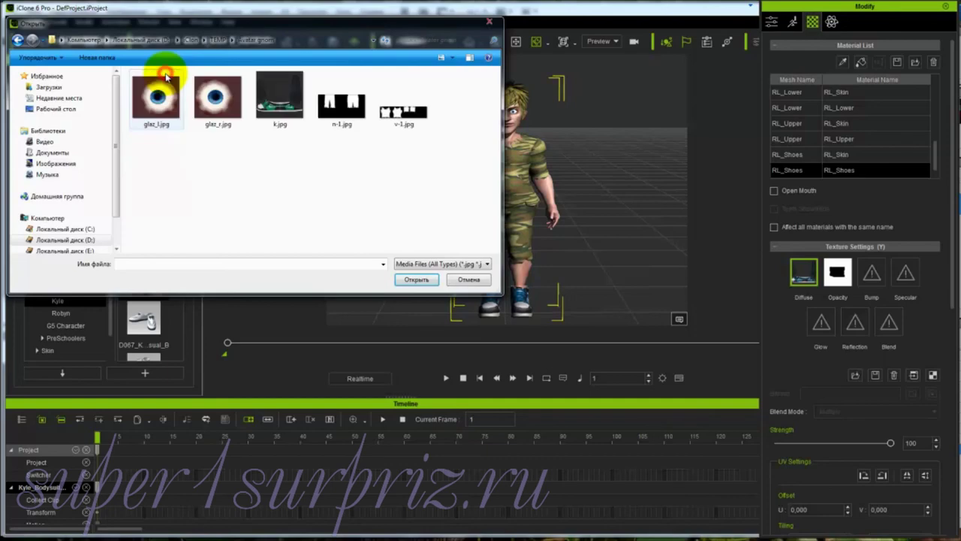
{"action": "left_click", "coordinate": [283, 107]}
{"action": "left_click", "coordinate": [415, 280]}
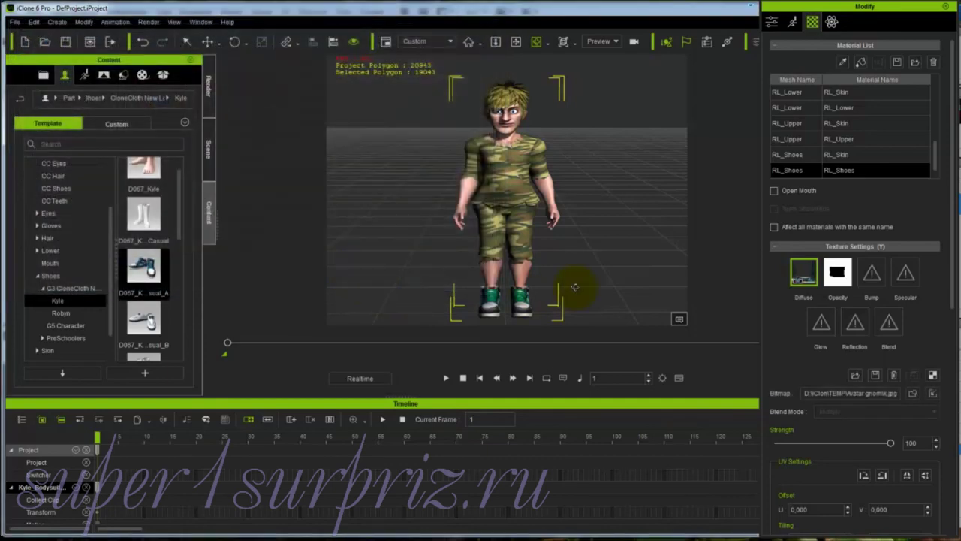
Open the diffuse texture of the RL_Upper mesh's RL_Skin material in Photoshop for editing.
{"action": "right_click_drag", "start_coordinate": [563, 294], "coordinate": [389, 294]}
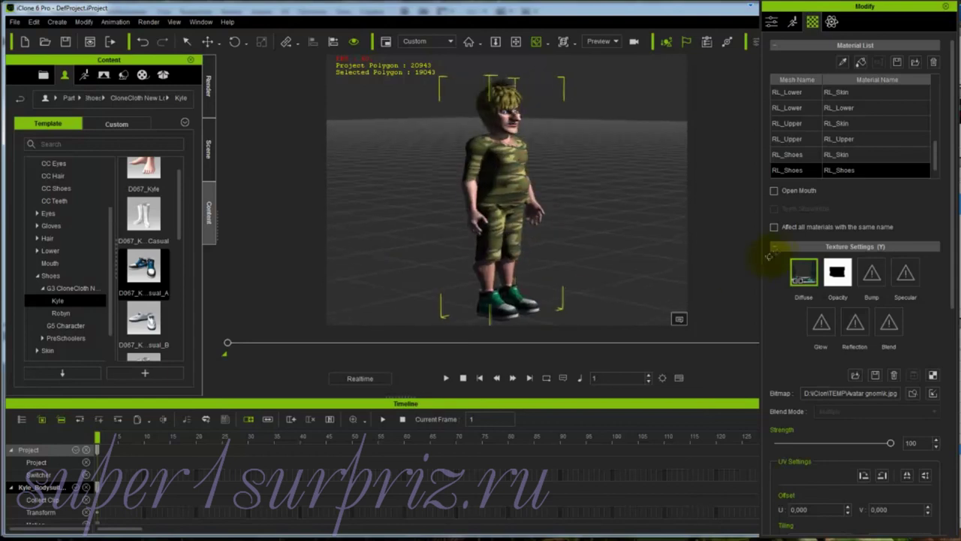
{"action": "right_click_drag", "start_coordinate": [676, 247], "coordinate": [666, 340]}
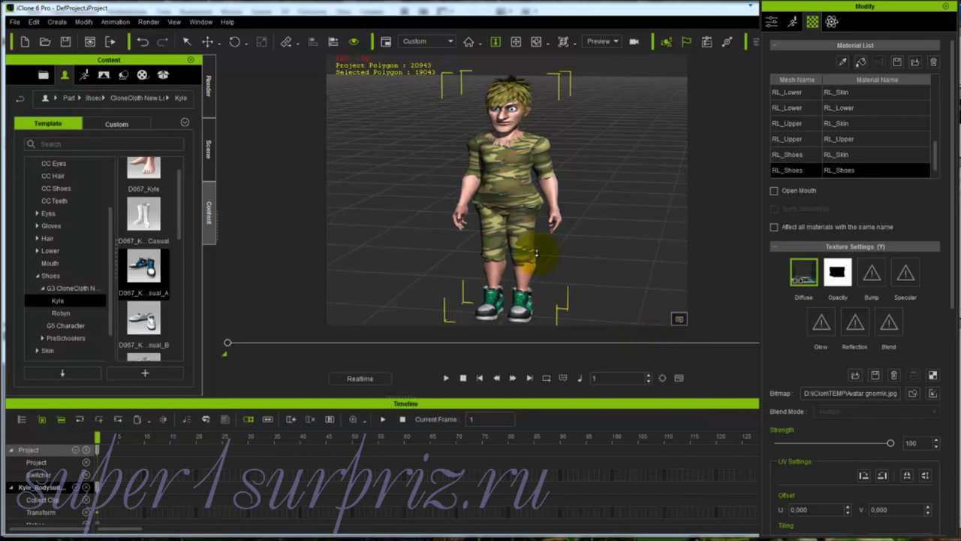
{"action": "right_click_drag", "start_coordinate": [562, 262], "coordinate": [577, 152]}
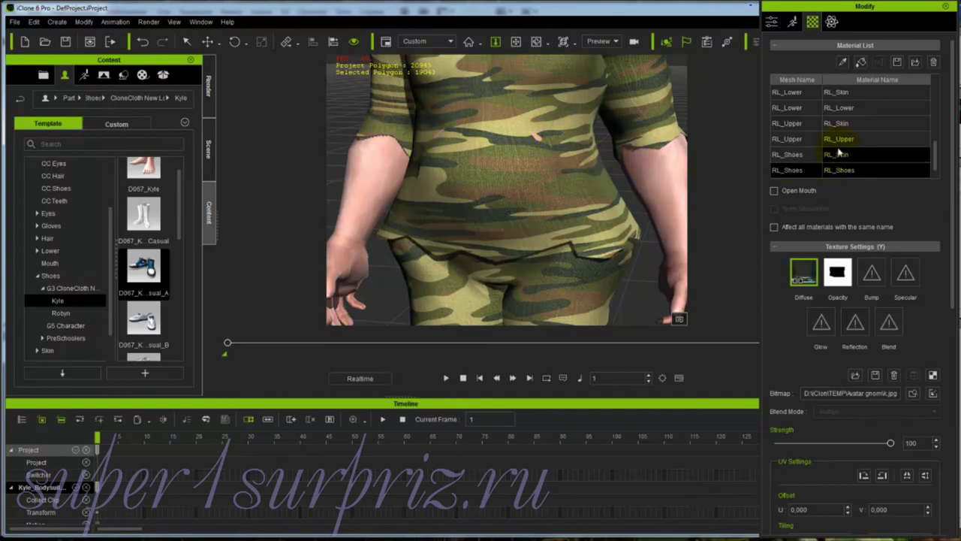
{"action": "left_click", "coordinate": [829, 125]}
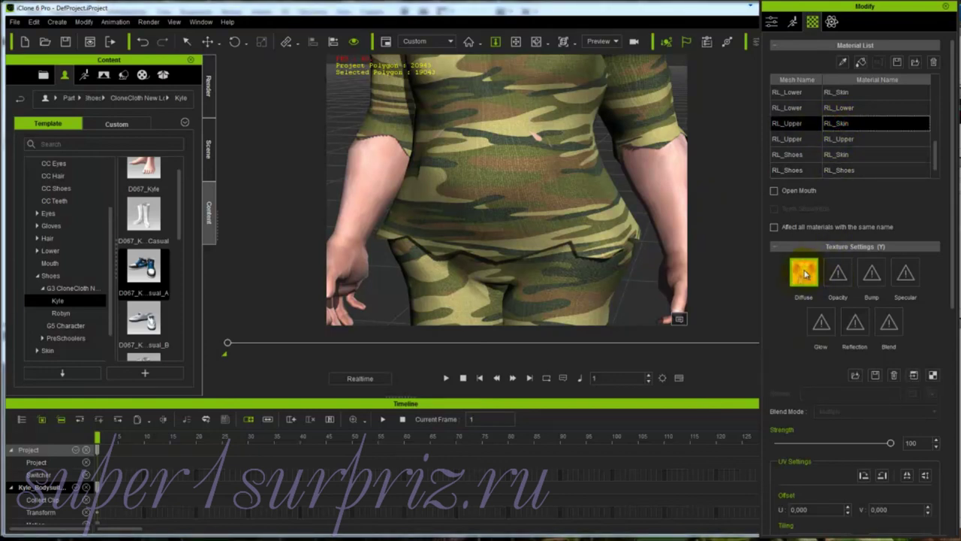
{"action": "left_click", "coordinate": [913, 375]}
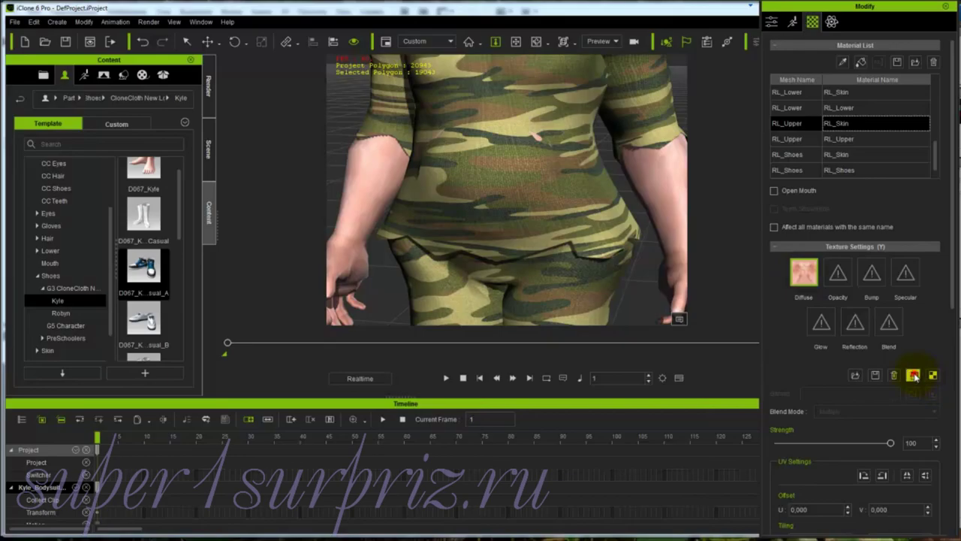
{"action": "left_click", "coordinate": [858, 353]}
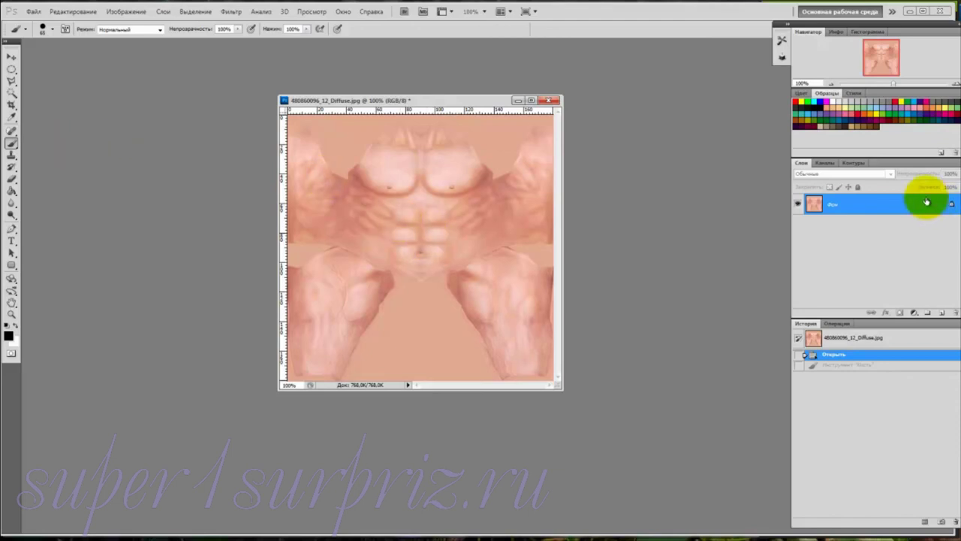
Add a new layer and paint a solid black oval over the abdomen of the skin texture with the Brush.
{"action": "left_click", "coordinate": [943, 313]}
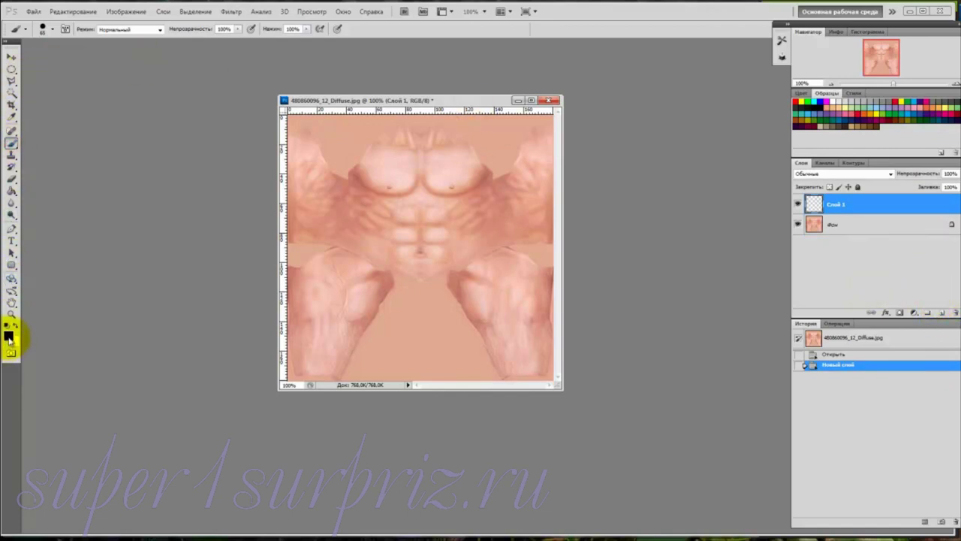
{"action": "left_click", "coordinate": [379, 226]}
{"action": "mouse_move", "coordinate": [379, 226]}
{"action": "left_mouse_down"}
{"action": "mouse_move", "coordinate": [456, 219]}
{"action": "mouse_move", "coordinate": [441, 240]}
{"action": "mouse_move", "coordinate": [422, 244]}
{"action": "mouse_move", "coordinate": [380, 220]}
{"action": "mouse_move", "coordinate": [382, 231]}
{"action": "mouse_move", "coordinate": [390, 234]}
{"action": "mouse_move", "coordinate": [380, 213]}
{"action": "mouse_move", "coordinate": [464, 213]}
{"action": "mouse_move", "coordinate": [458, 233]}
{"action": "mouse_move", "coordinate": [392, 238]}
{"action": "mouse_move", "coordinate": [439, 231]}
{"action": "left_mouse_up"}
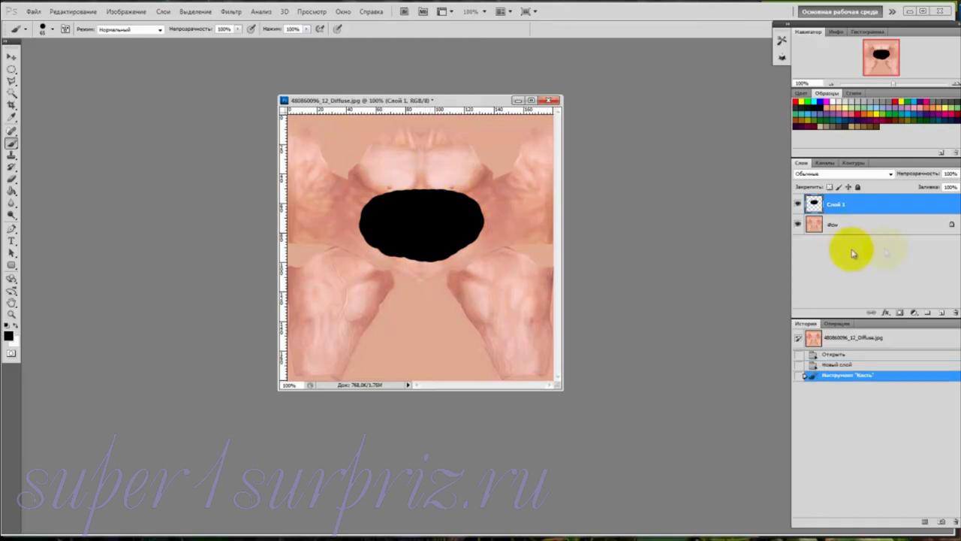
Add another layer beneath the black oval and fill it with white using the Paint Bucket.
{"action": "left_click", "coordinate": [942, 313]}
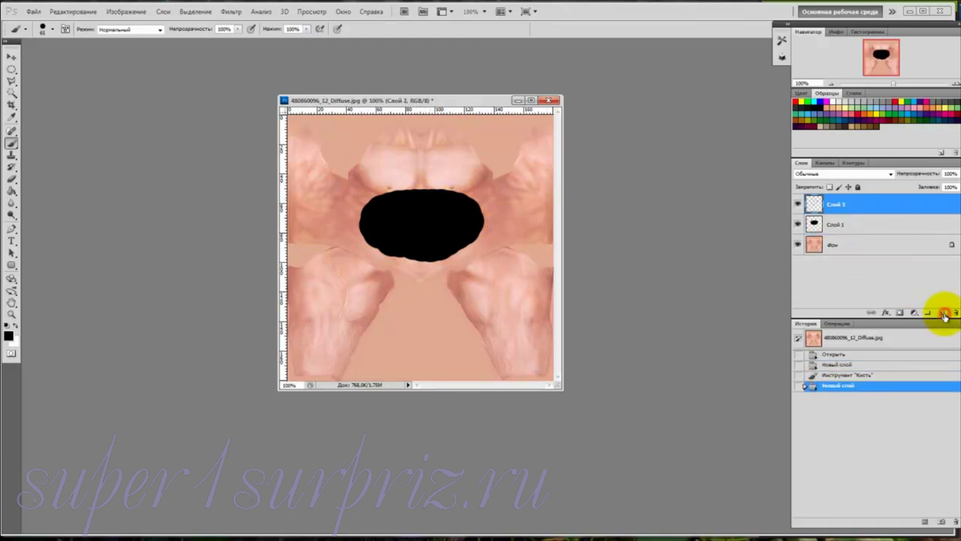
{"action": "left_click_drag", "start_coordinate": [882, 205], "coordinate": [882, 234]}
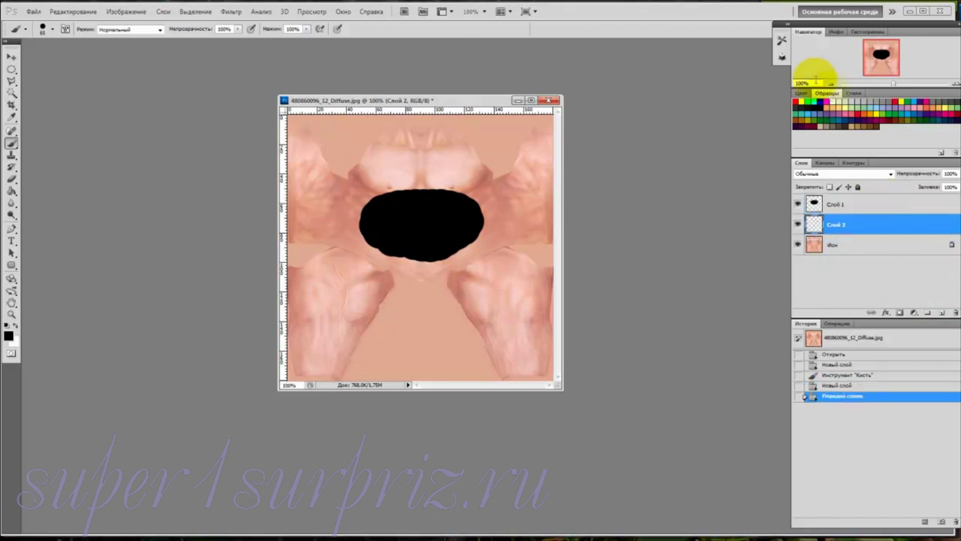
{"action": "left_click", "coordinate": [836, 100]}
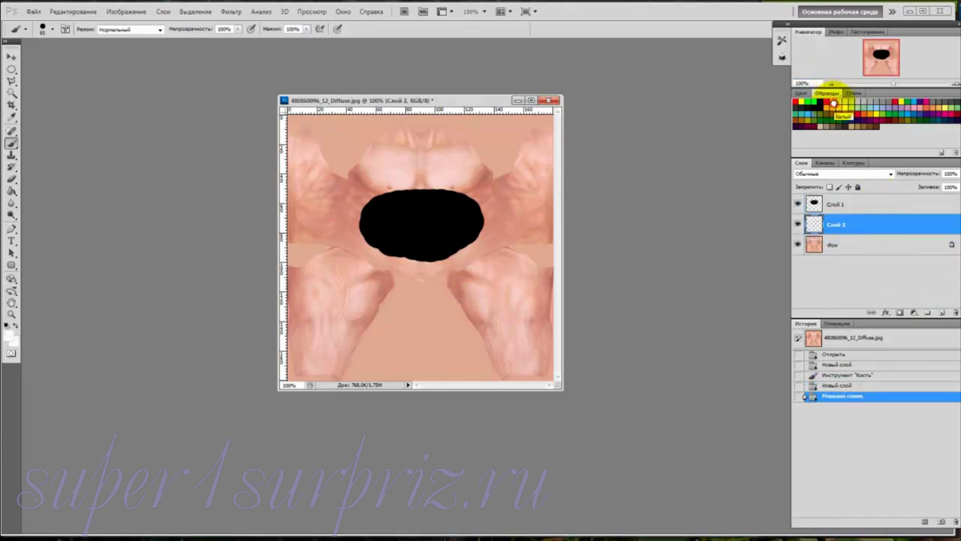
{"action": "left_click", "coordinate": [11, 190]}
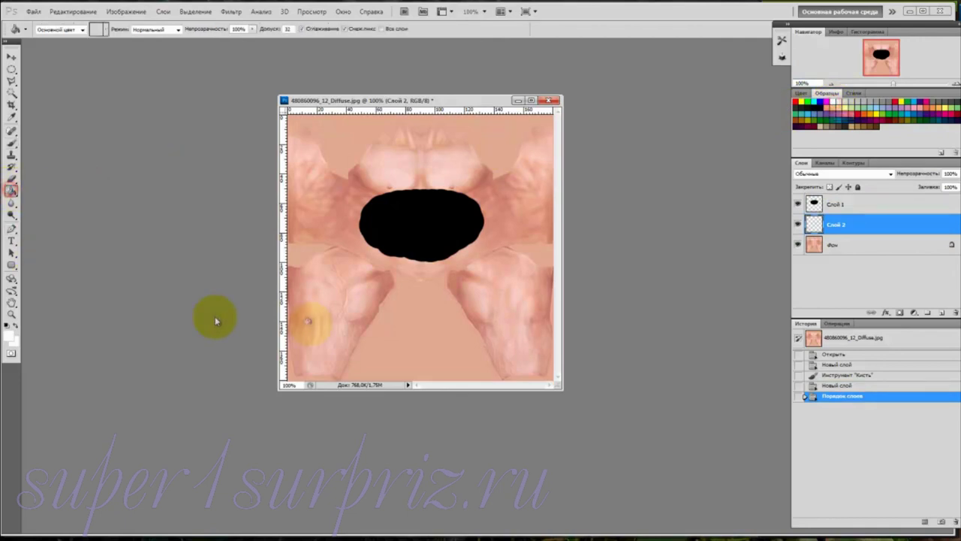
{"action": "left_click", "coordinate": [408, 303]}
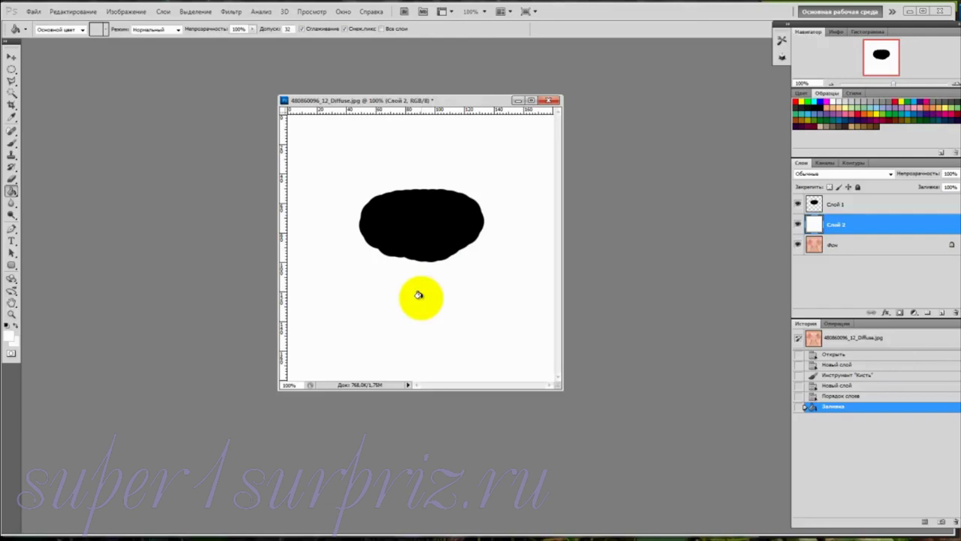
Save the black-and-white abdomen mask as a JPEG named t in the Avatar gnom folder.
{"action": "left_click", "coordinate": [32, 12]}
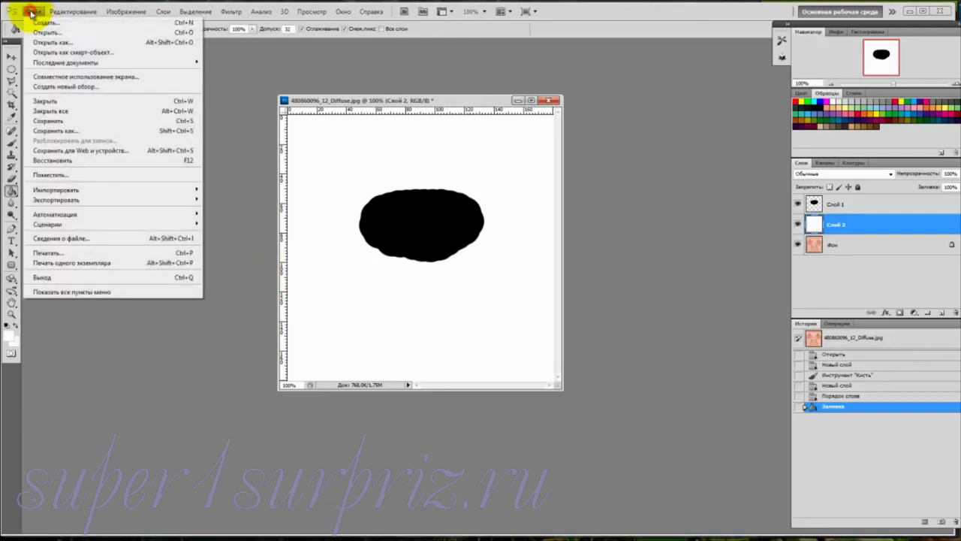
{"action": "left_click", "coordinate": [47, 132]}
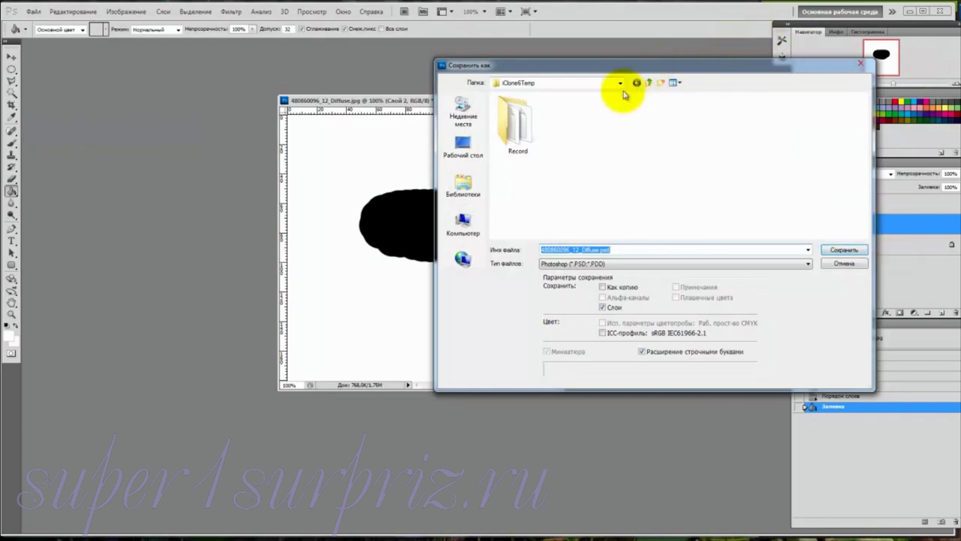
{"action": "left_click", "coordinate": [620, 83]}
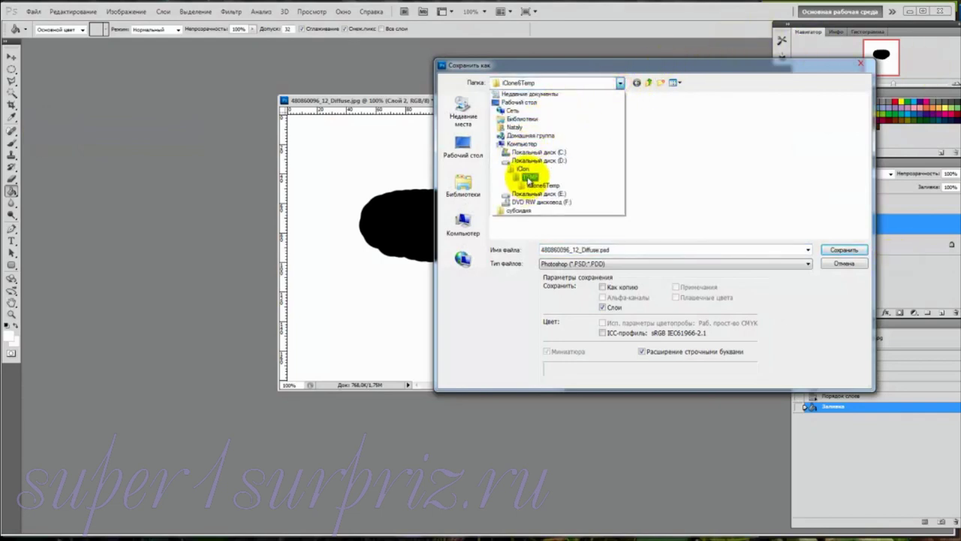
{"action": "left_click", "coordinate": [529, 176]}
{"action": "double_click", "coordinate": [514, 96]}
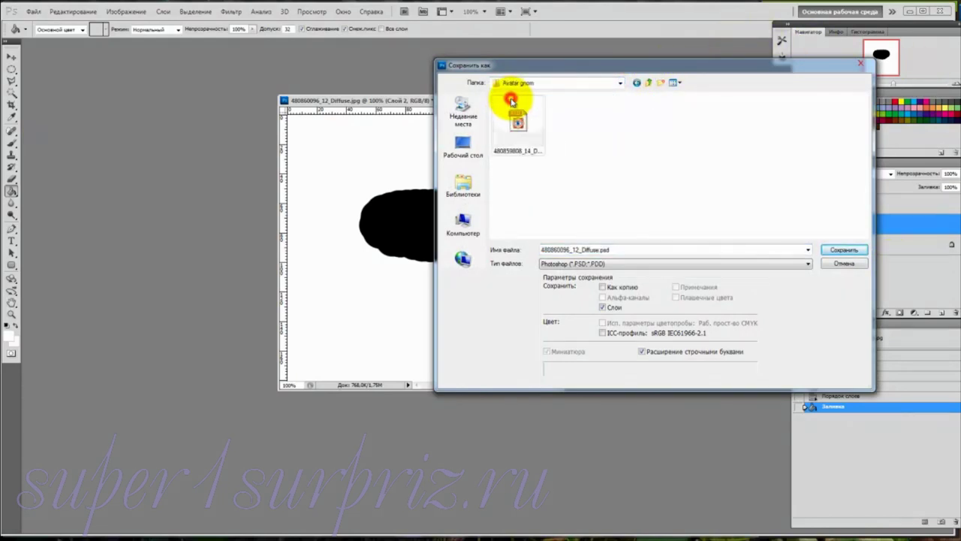
{"action": "left_click", "coordinate": [808, 263]}
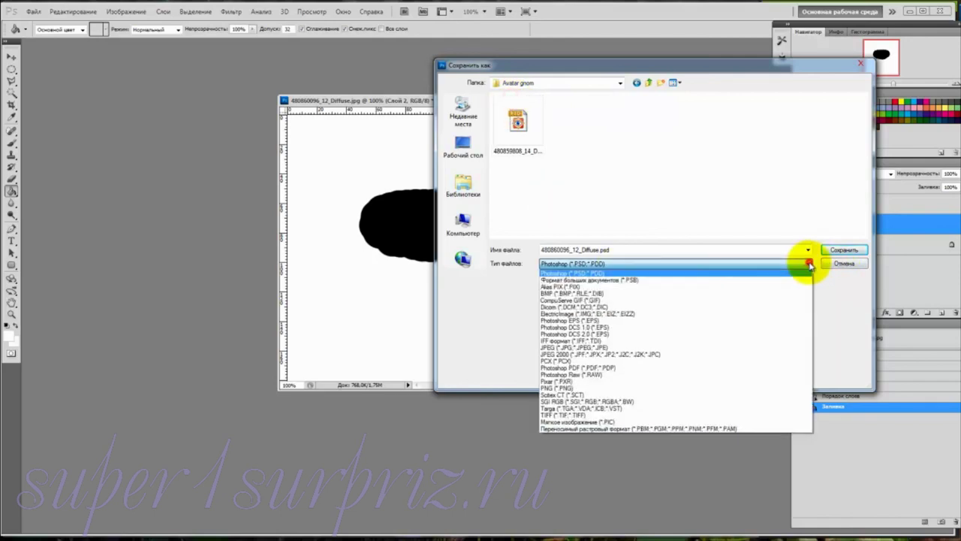
{"action": "left_click", "coordinate": [794, 346]}
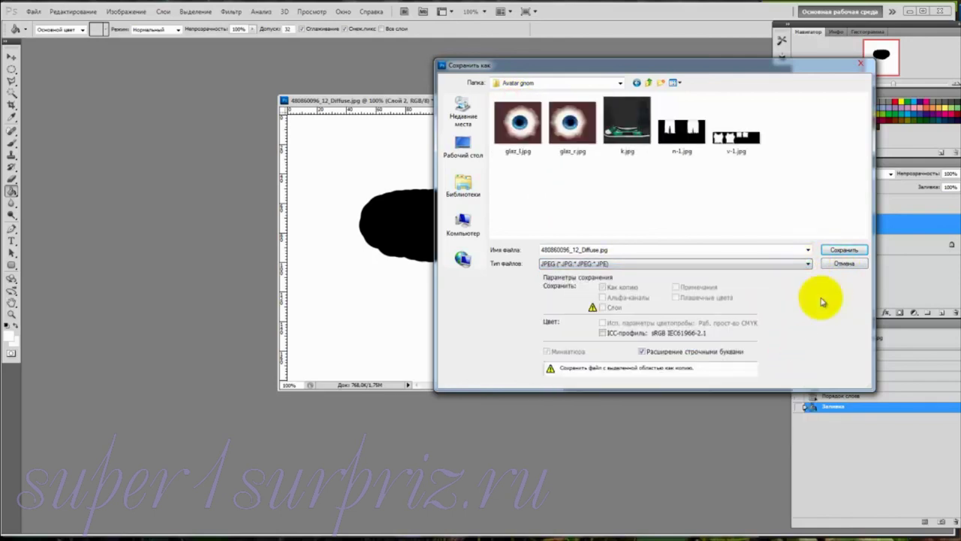
{"action": "left_click", "coordinate": [620, 250]}
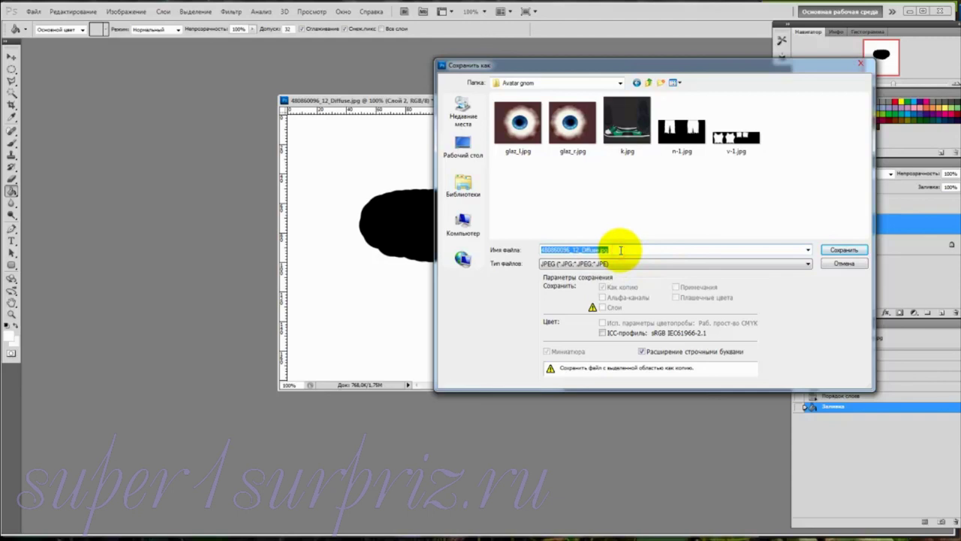
{"action": "type", "text": "e"}
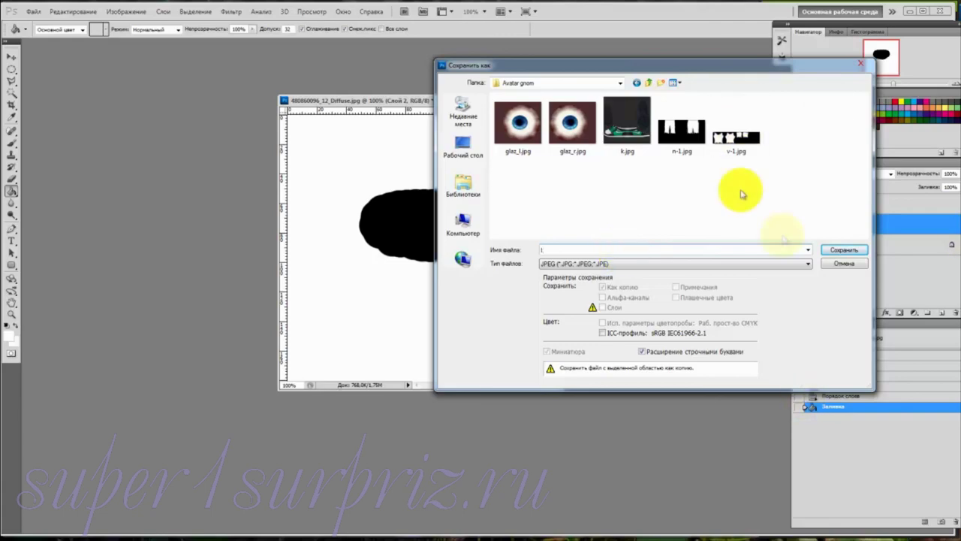
{"action": "left_click", "coordinate": [844, 250]}
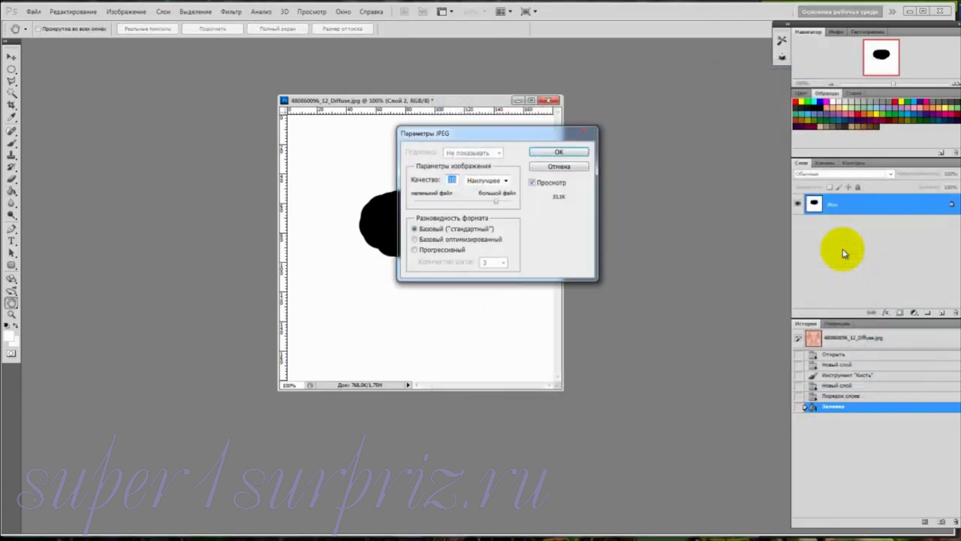
{"action": "left_click", "coordinate": [538, 157]}
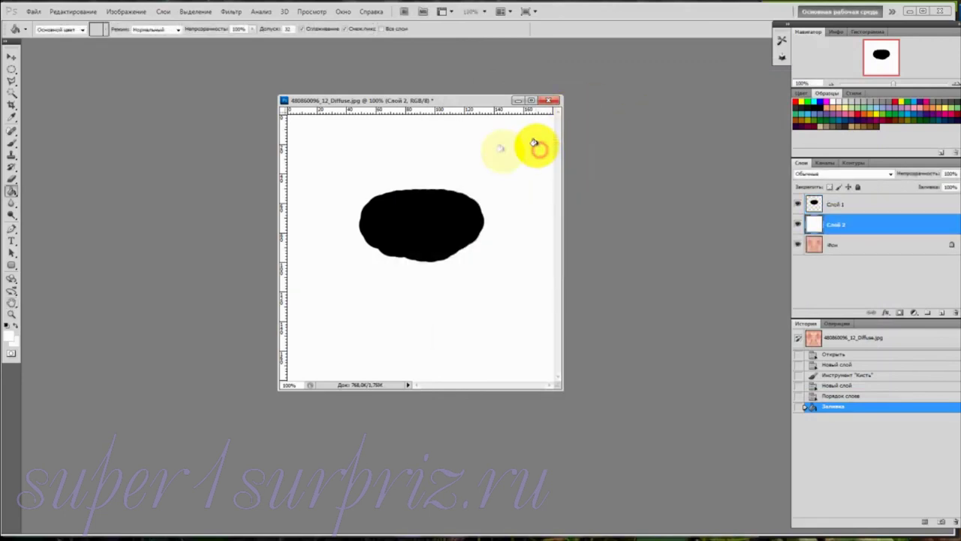
Switch to iClone and load t.jpg from the Avatar gnom folder as the opacity texture of the RL_Upper mesh's RL_Skin material.
{"action": "left_click", "coordinate": [79, 532]}
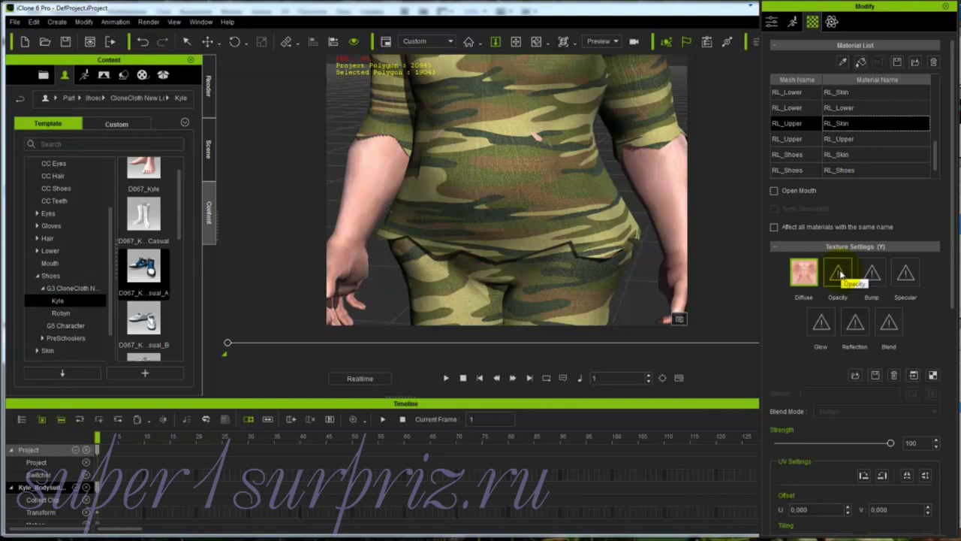
{"action": "left_click", "coordinate": [838, 273]}
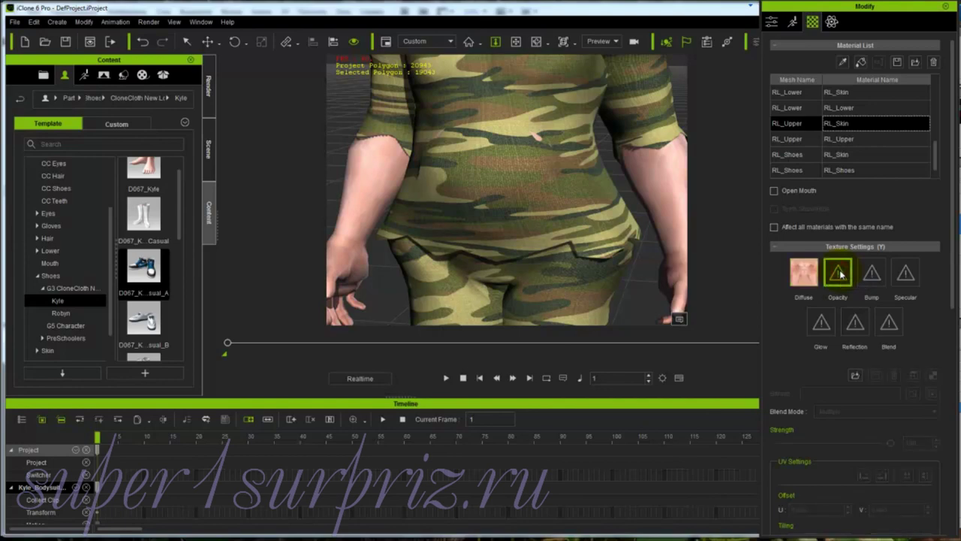
{"action": "double_click", "coordinate": [839, 275]}
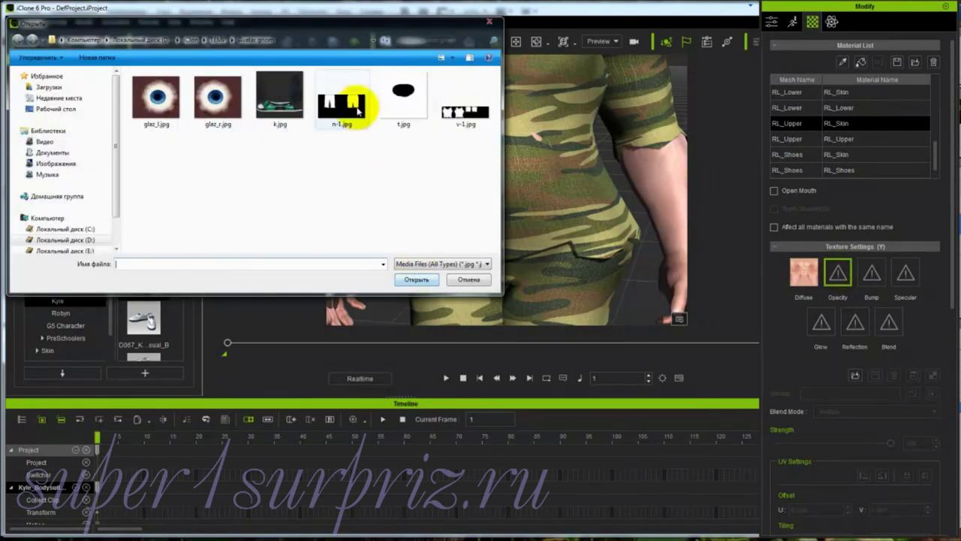
{"action": "left_click", "coordinate": [400, 96]}
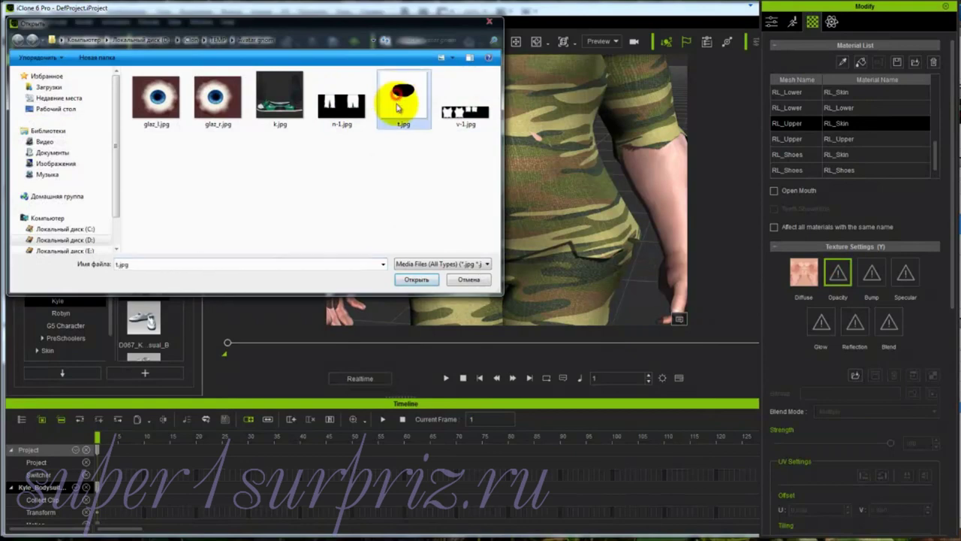
{"action": "left_click", "coordinate": [409, 279]}
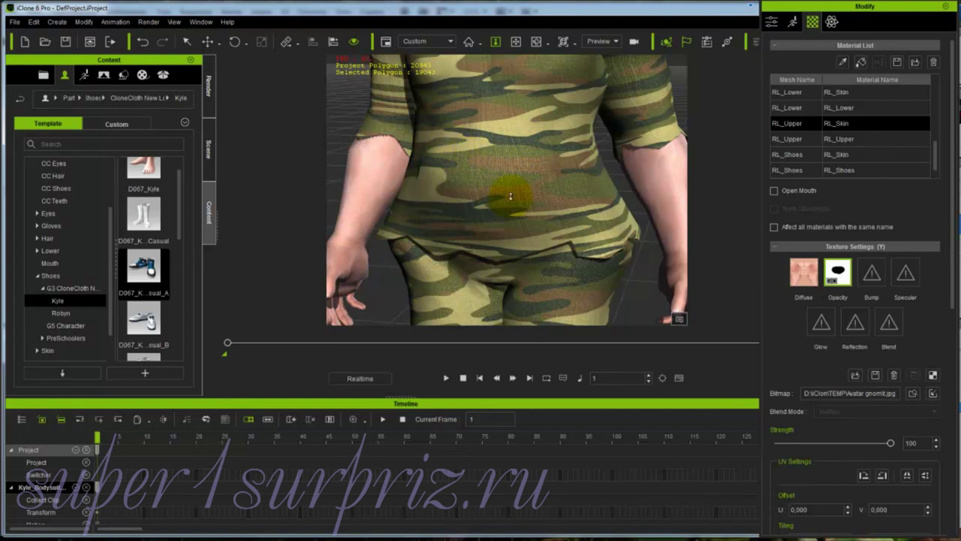
{"action": "key", "text": "z"}
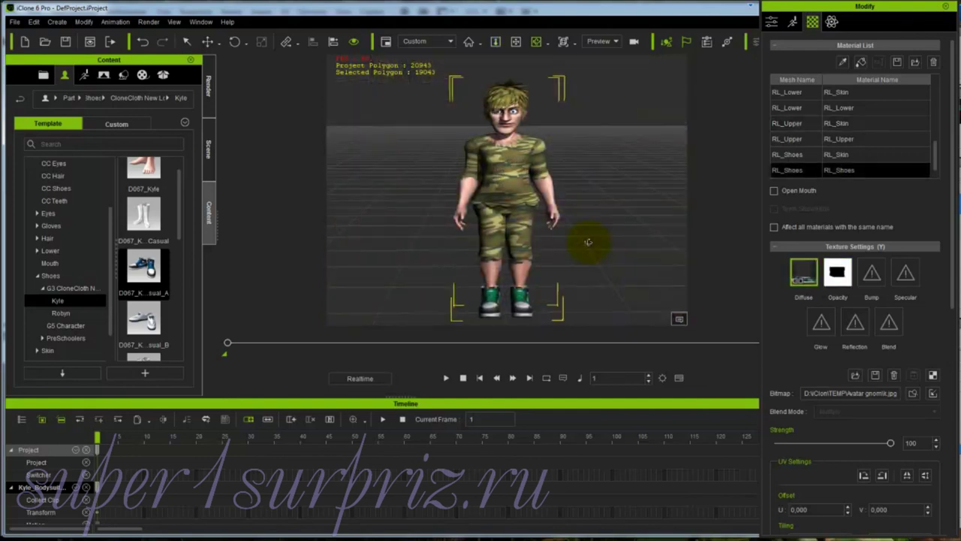